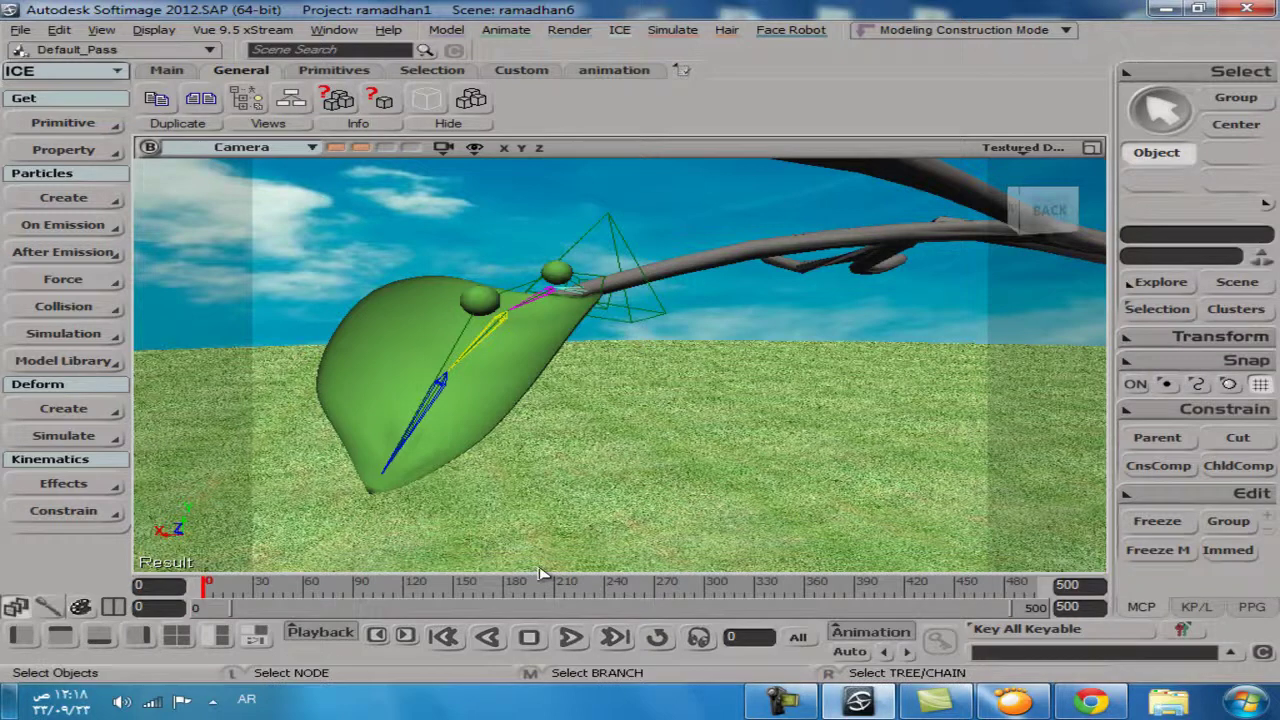
left_click(788, 702)
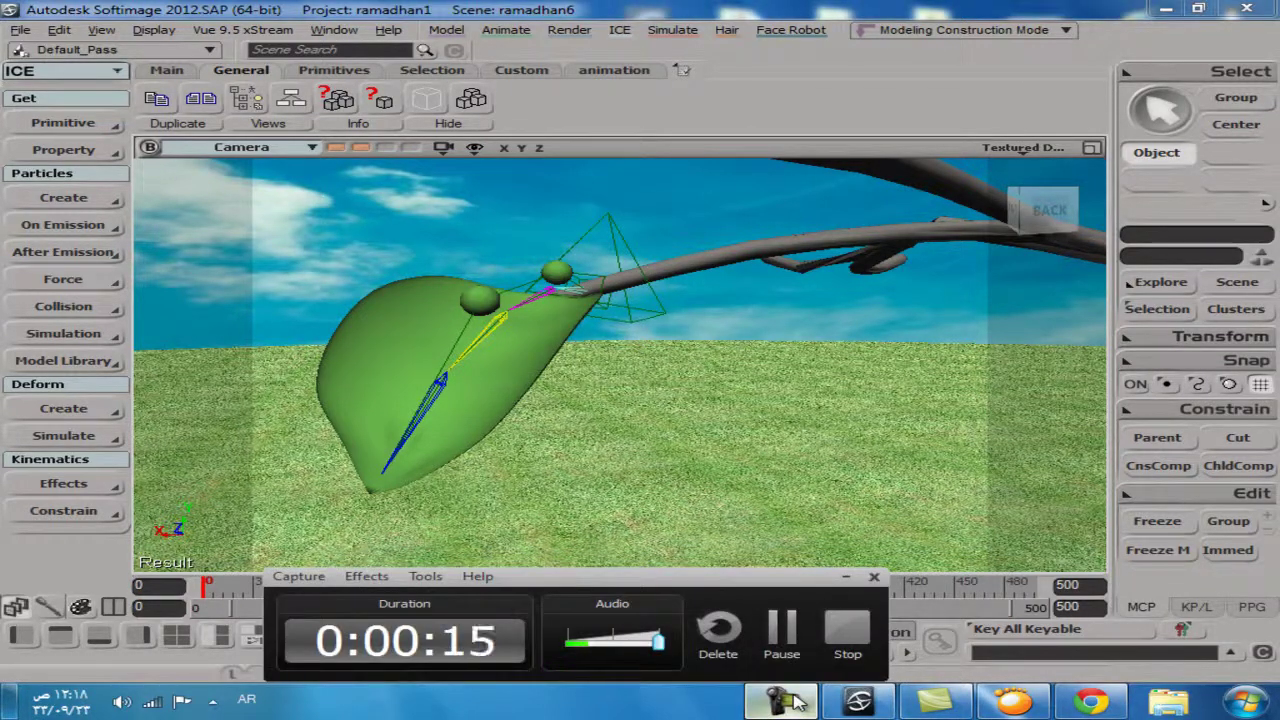
left_click(788, 702)
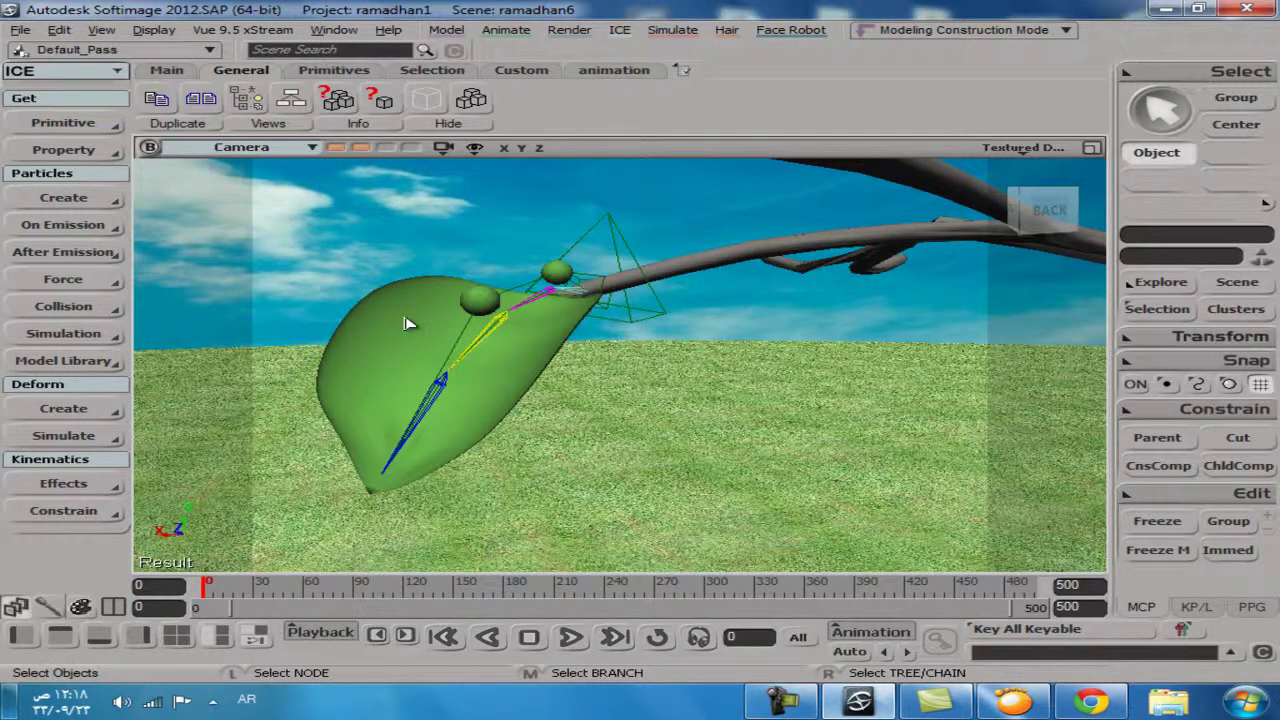
Play the particle simulation through to frame 500 and return to the first frame
left_click(570, 637)
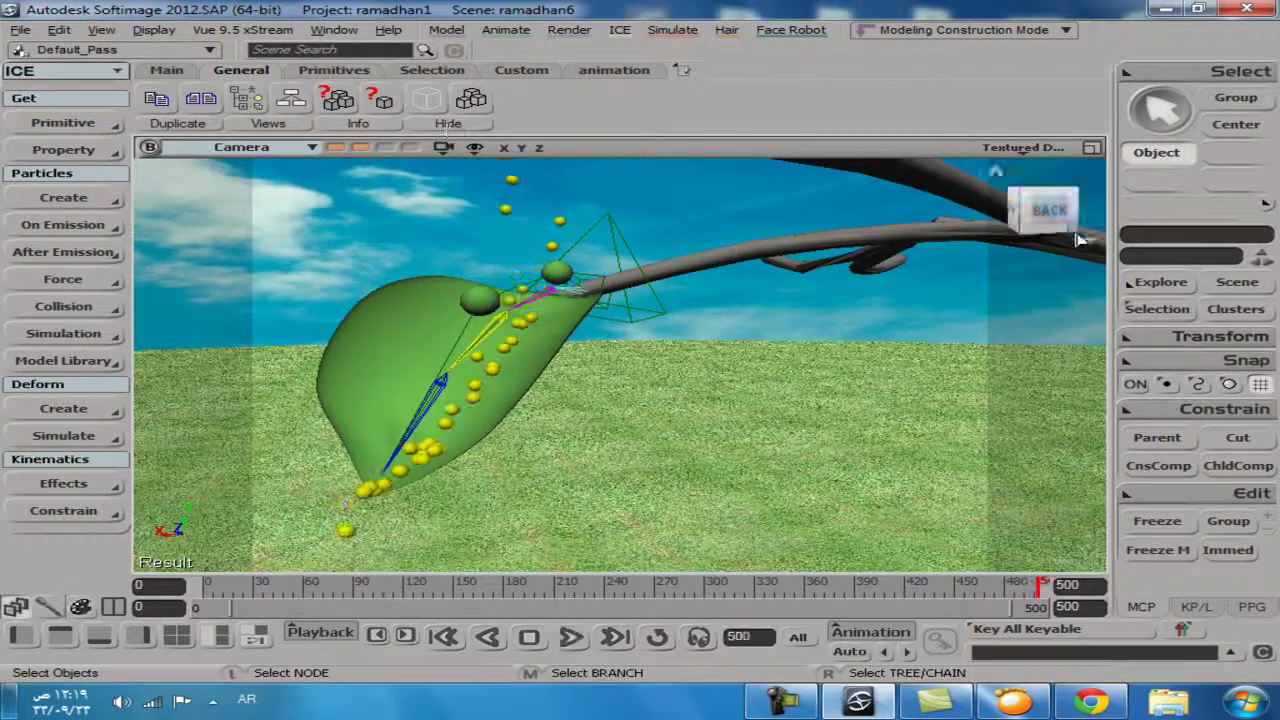
left_click(444, 637)
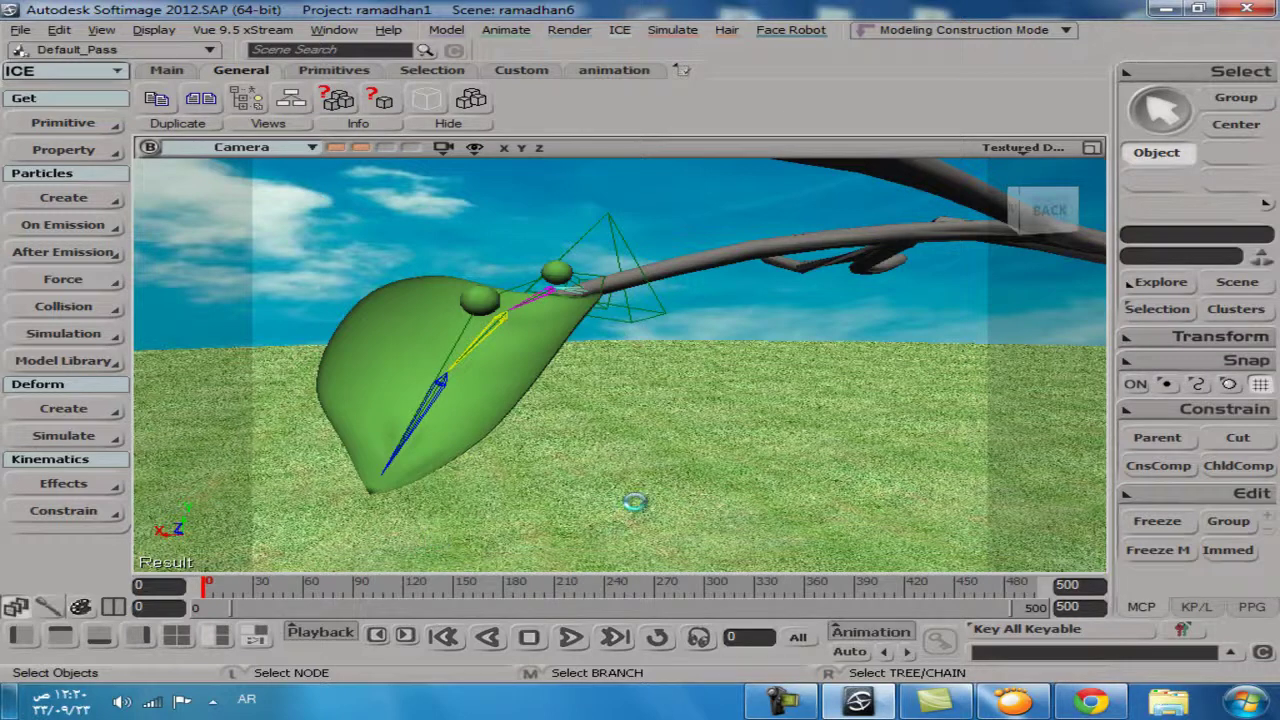
Open an ICE Tree editor window for the scene
left_click_drag(714, 540, 589, 533)
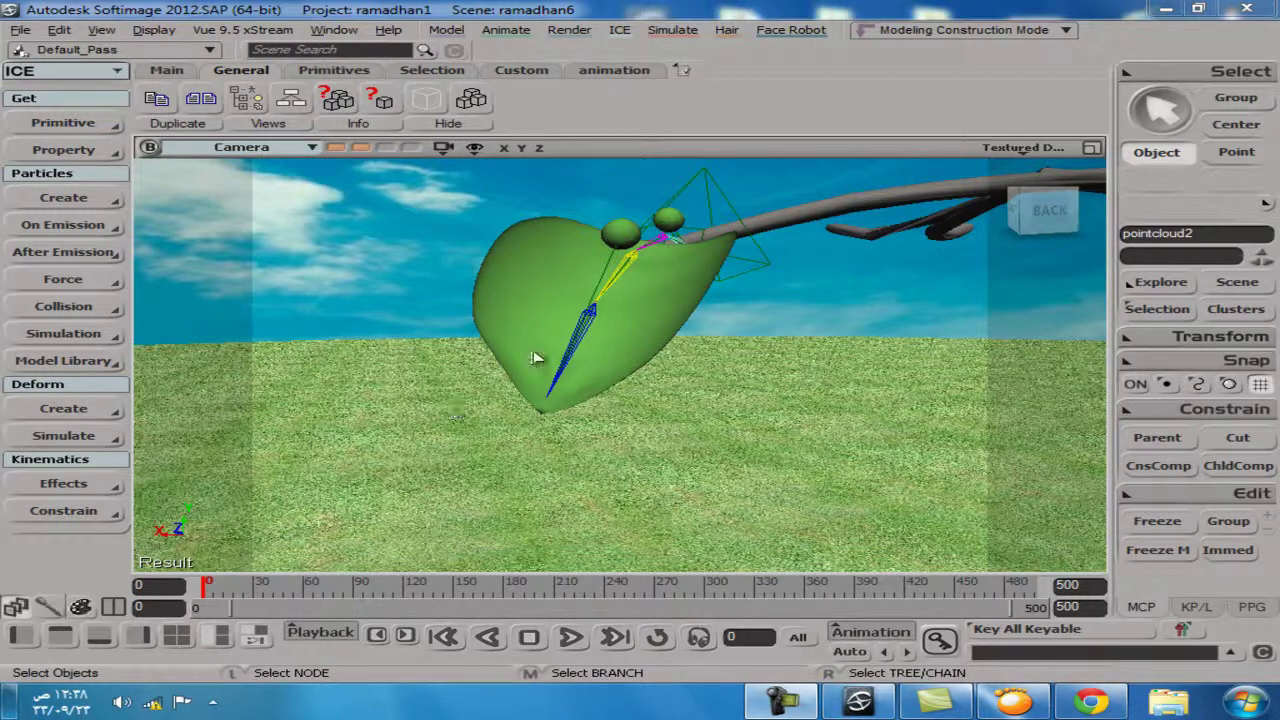
left_click(405, 345)
left_click(418, 358, "shift")
left_click(432, 321)
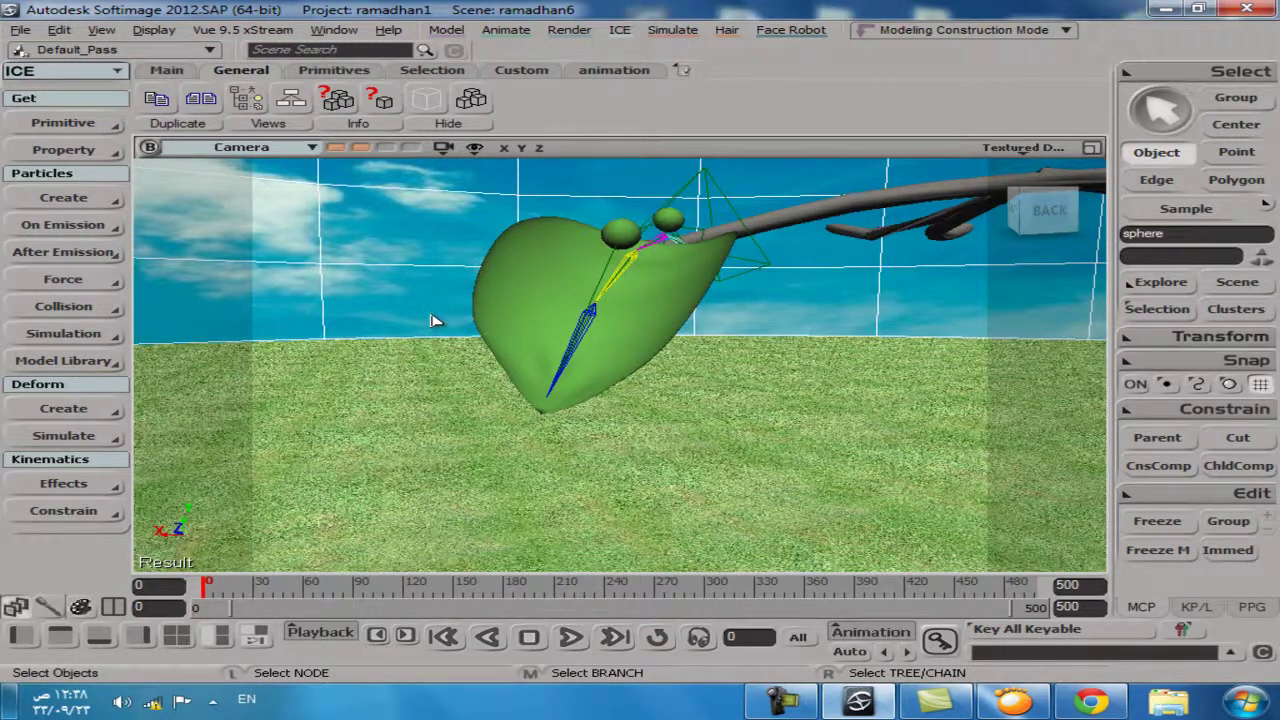
key("alt+9")
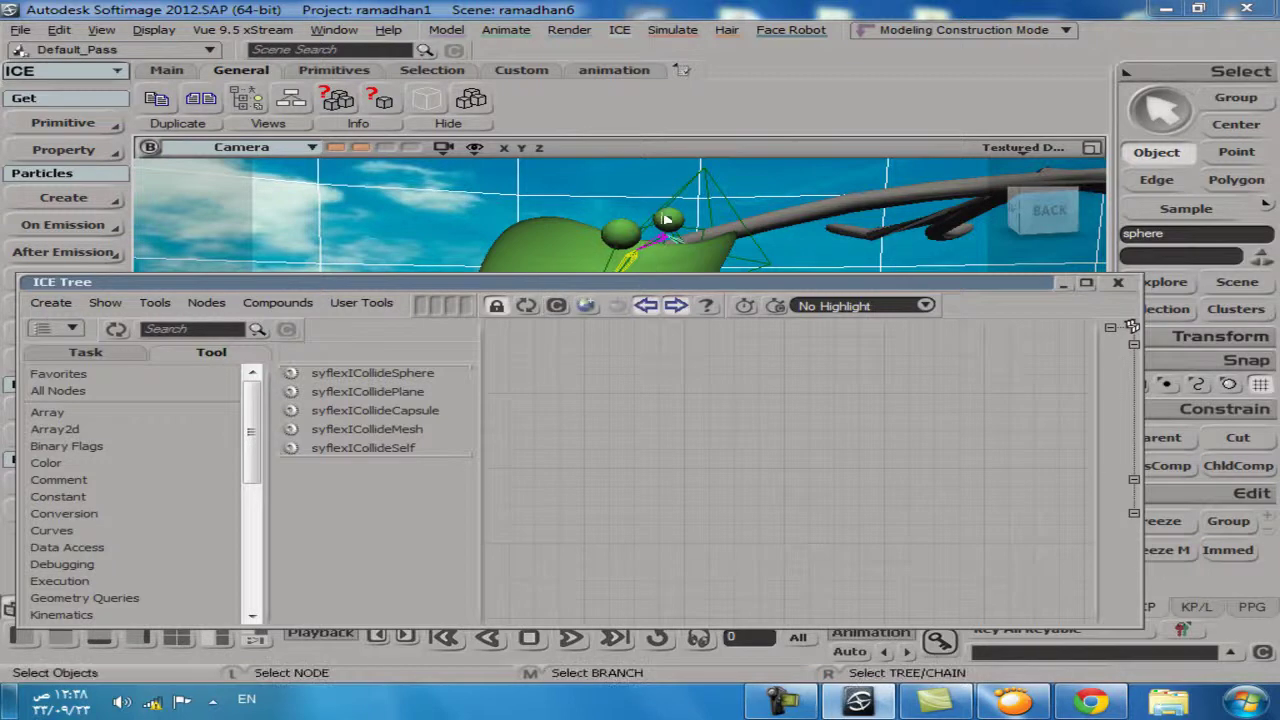
Play the simulation to about frame 18, then select the emitted particle cloud and load its node graph in the ICE Tree
key("s")
middle_click_drag(665, 222, 649, 229)
scroll(649, 229, "down", 3)
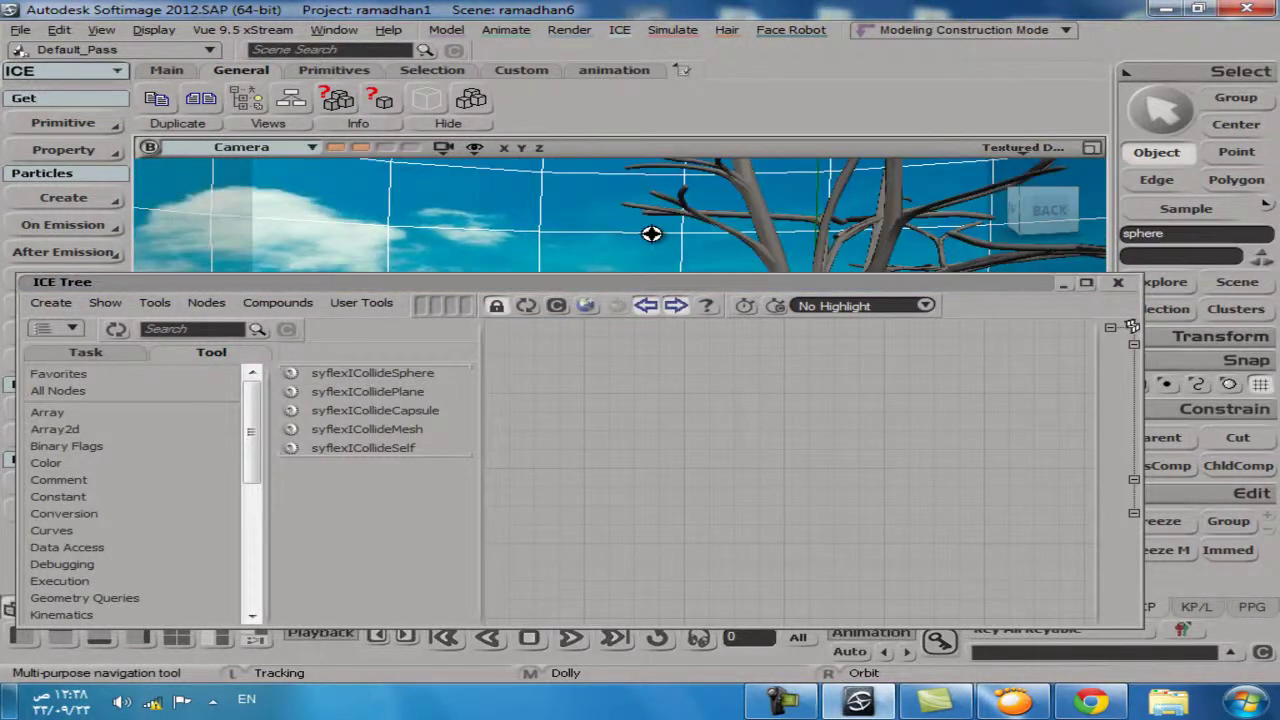
double_click(662, 282)
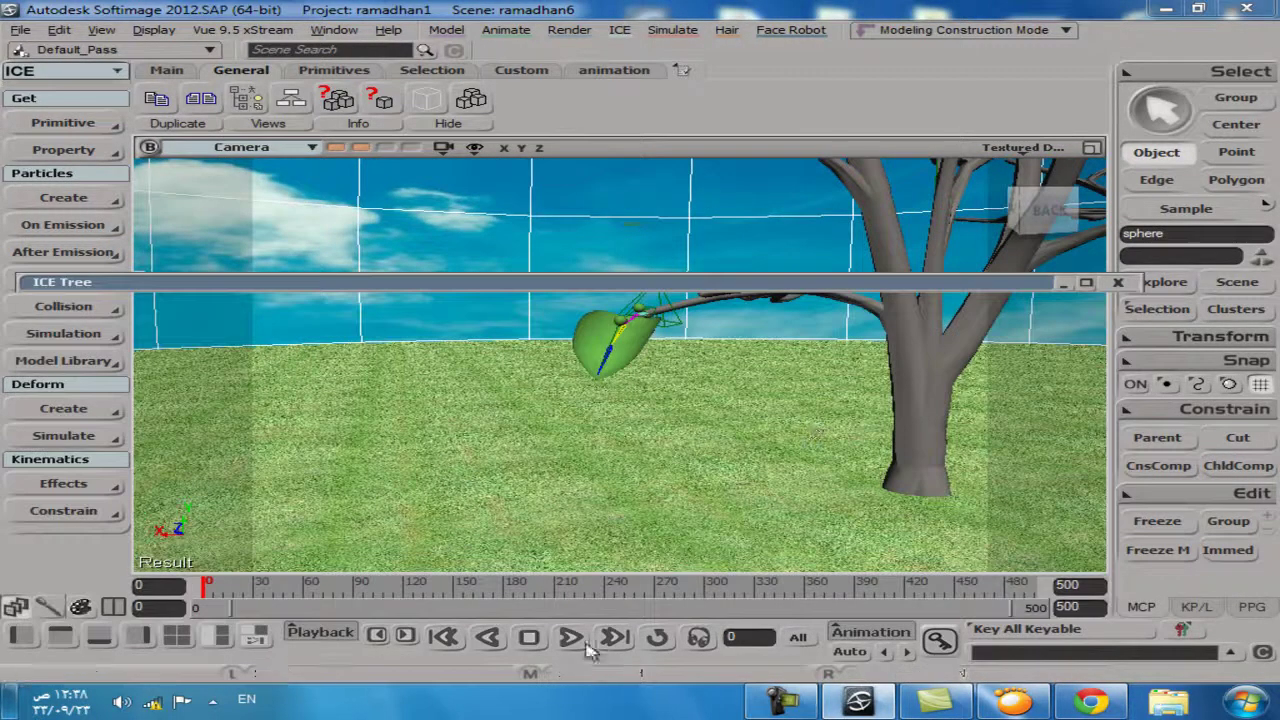
key("space")
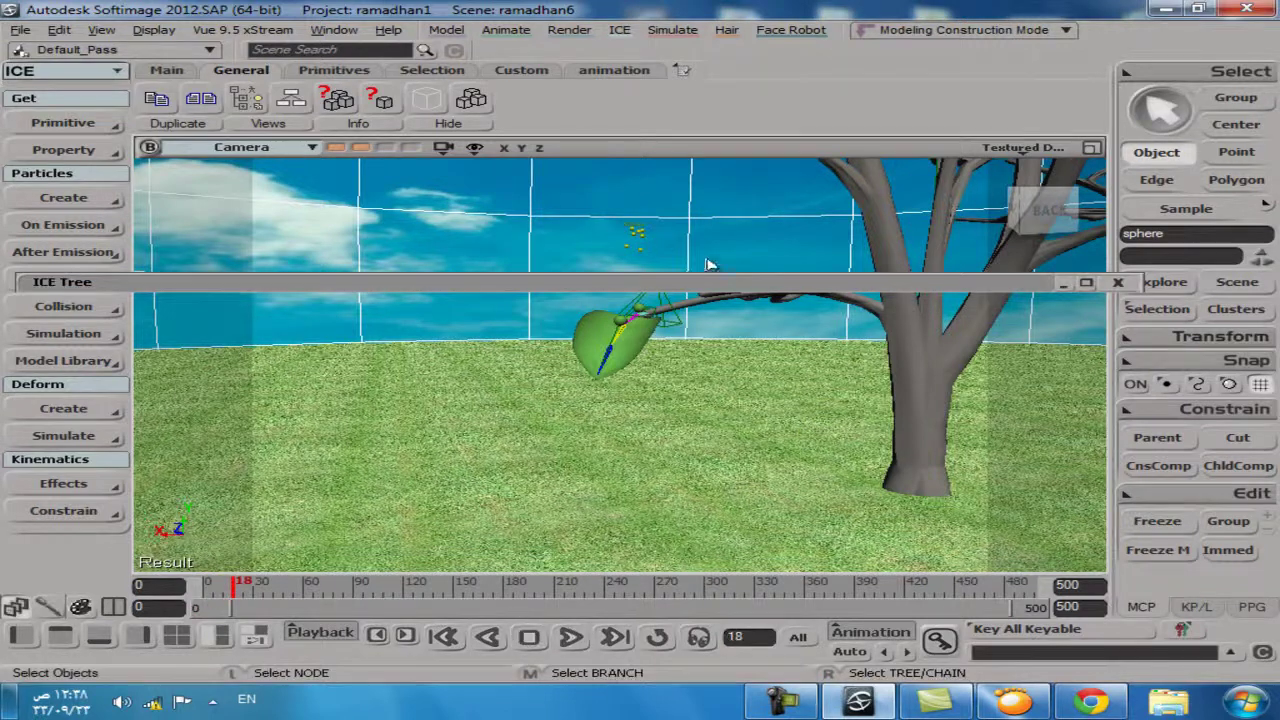
left_click(637, 239)
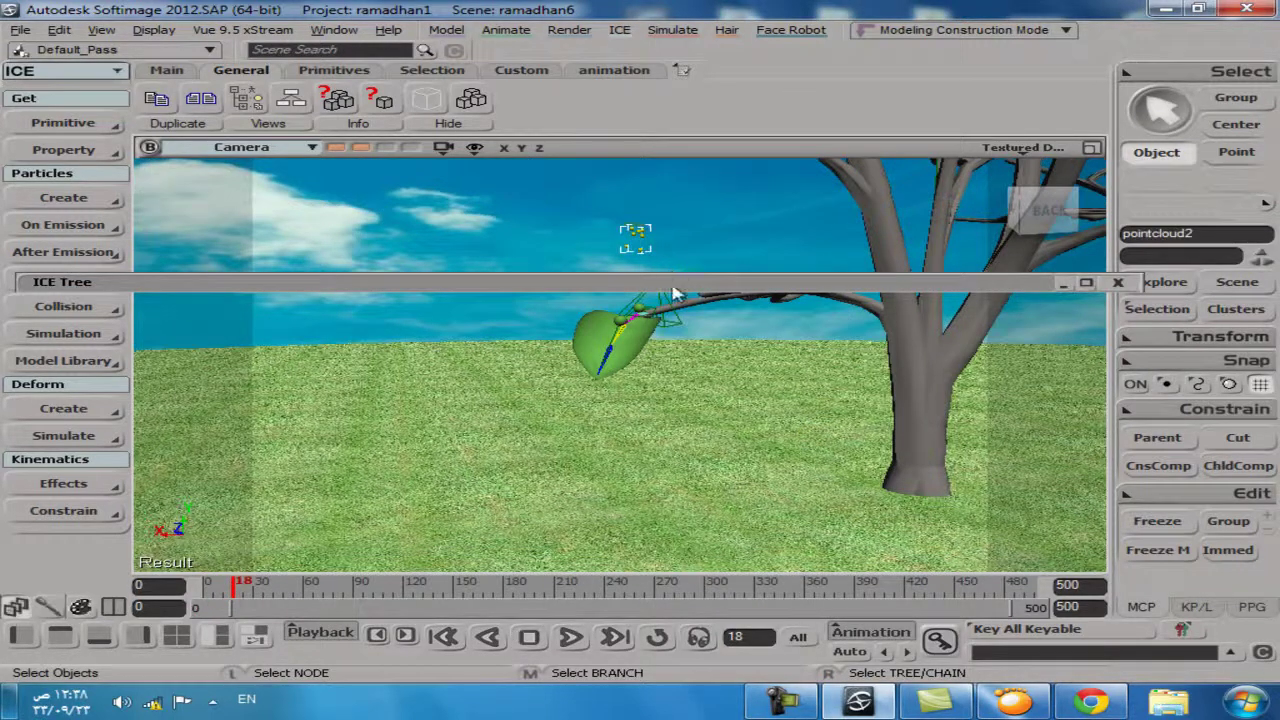
double_click(672, 283)
left_click(527, 306)
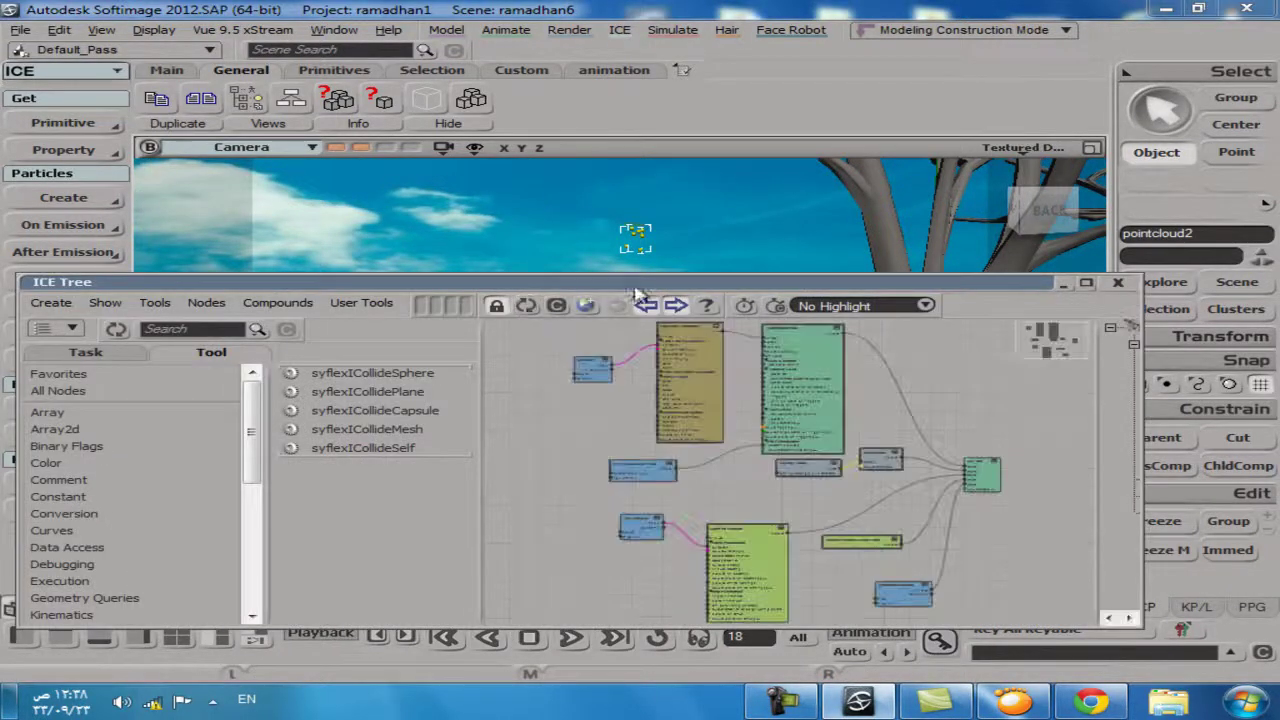
Arrange the ICE Tree window beneath a close-up of the leaf, with the Slide on Surface and force nodes readable
left_click_drag(672, 285, 607, 220)
scroll(694, 360, "down", 5)
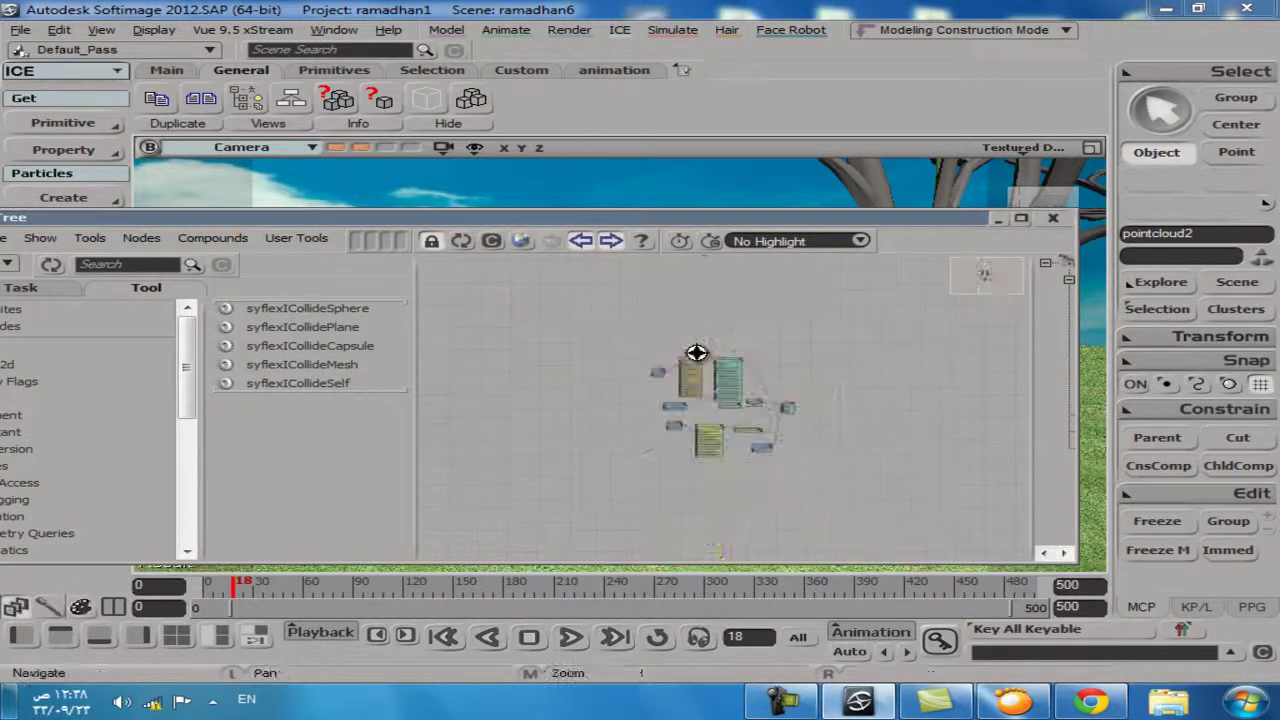
scroll(696, 352, "up", 7)
left_click_drag(757, 226, 780, 335)
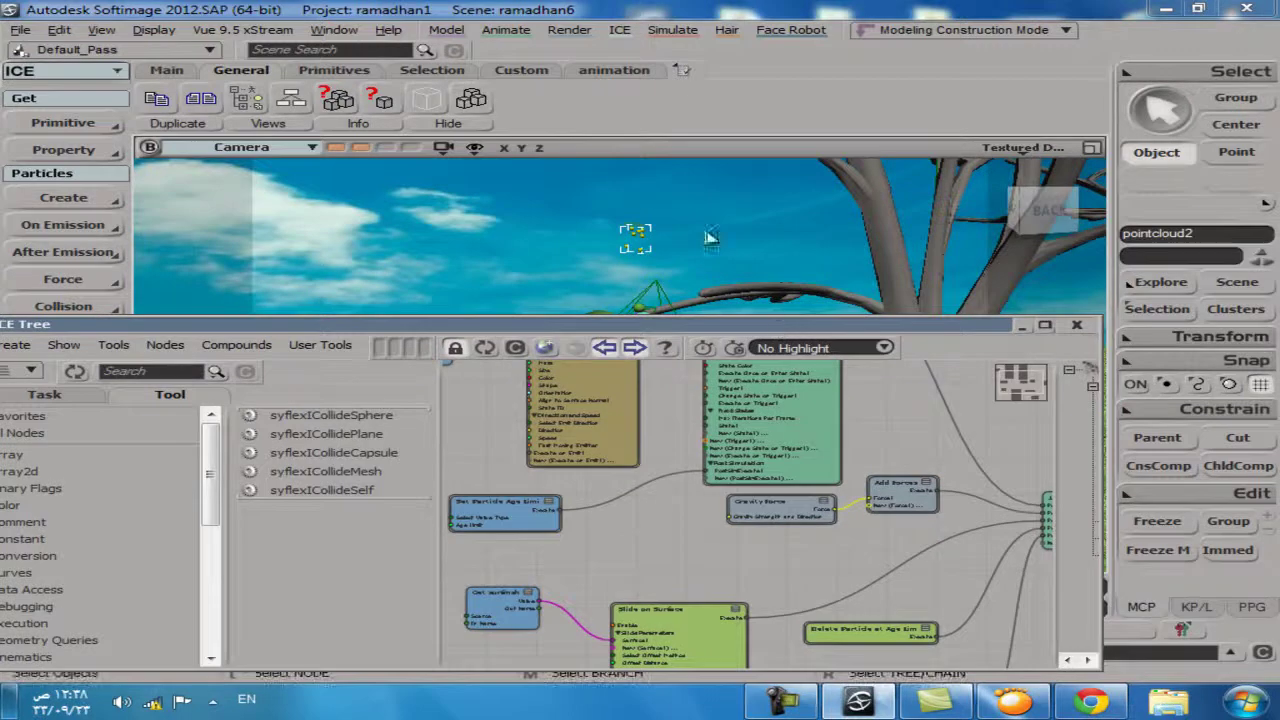
key("s")
middle_click_drag(697, 252, 895, 258)
right_click_drag(895, 258, 877, 277)
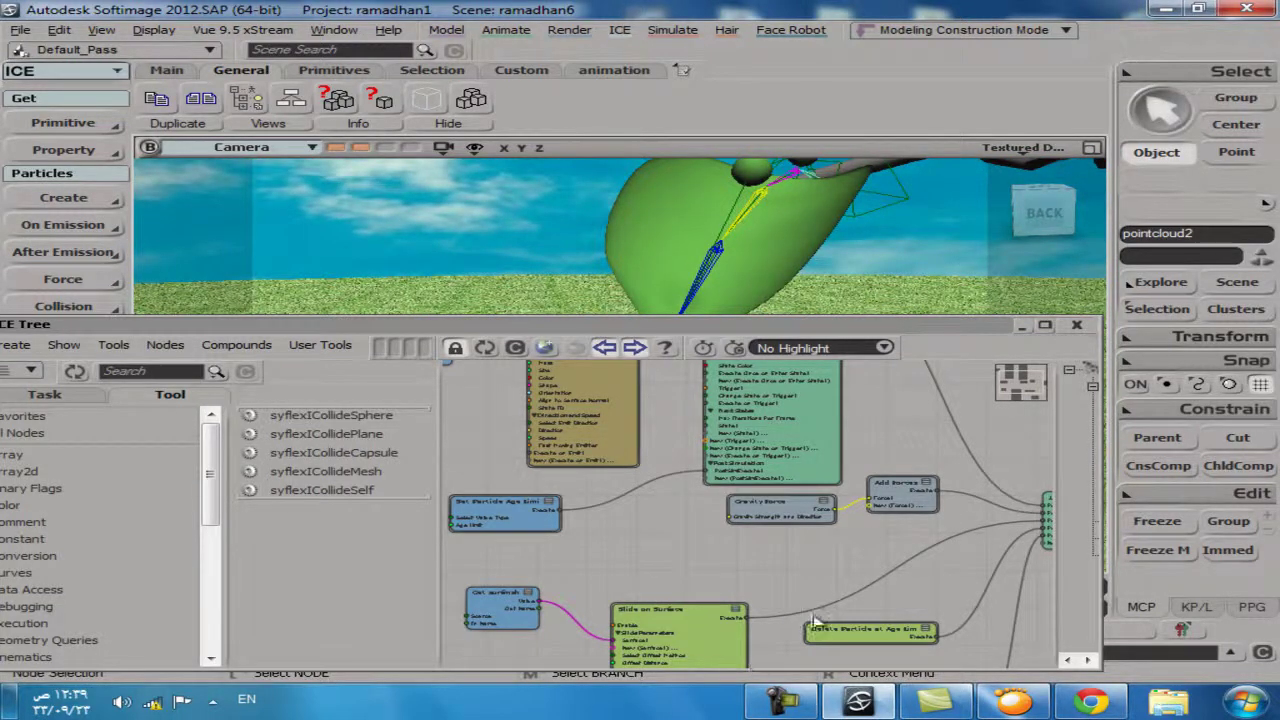
left_click_drag(755, 329, 790, 272)
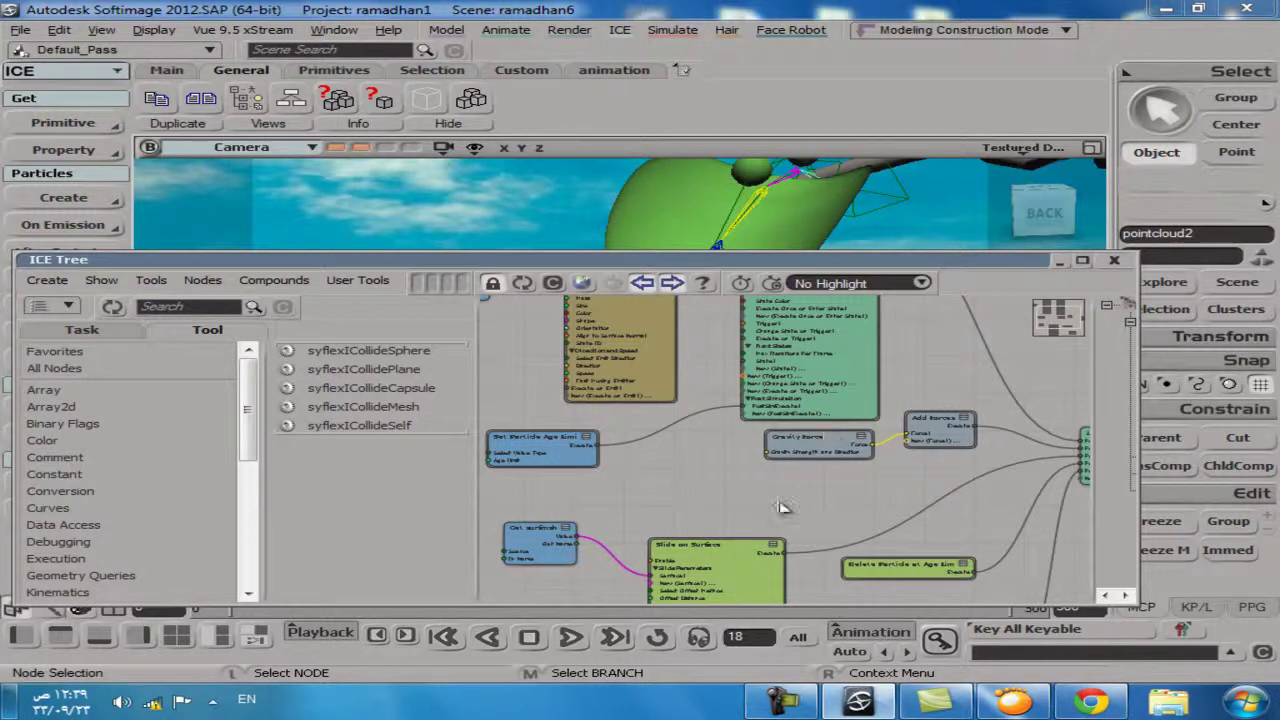
Set the Slide on Surface node's Surface Friction to 0.136 while the simulation plays, and close its properties
double_click(725, 565)
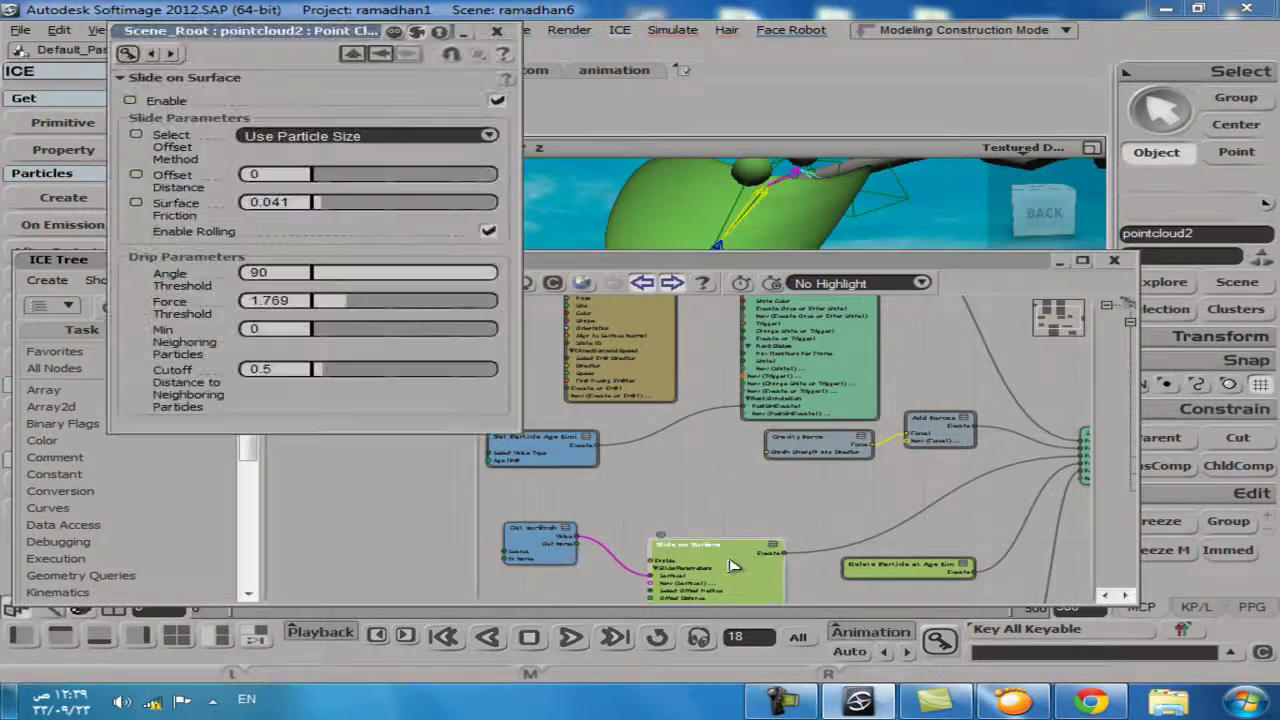
left_click_drag(795, 268, 791, 390)
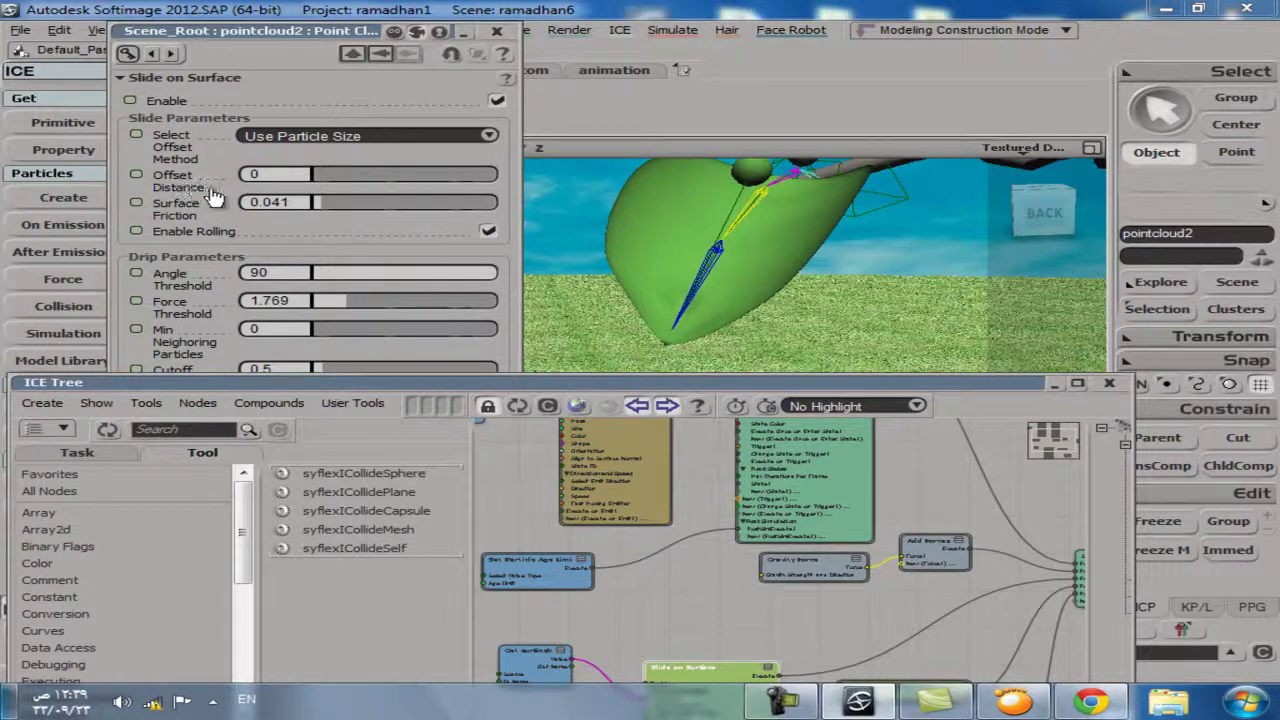
double_click(585, 380)
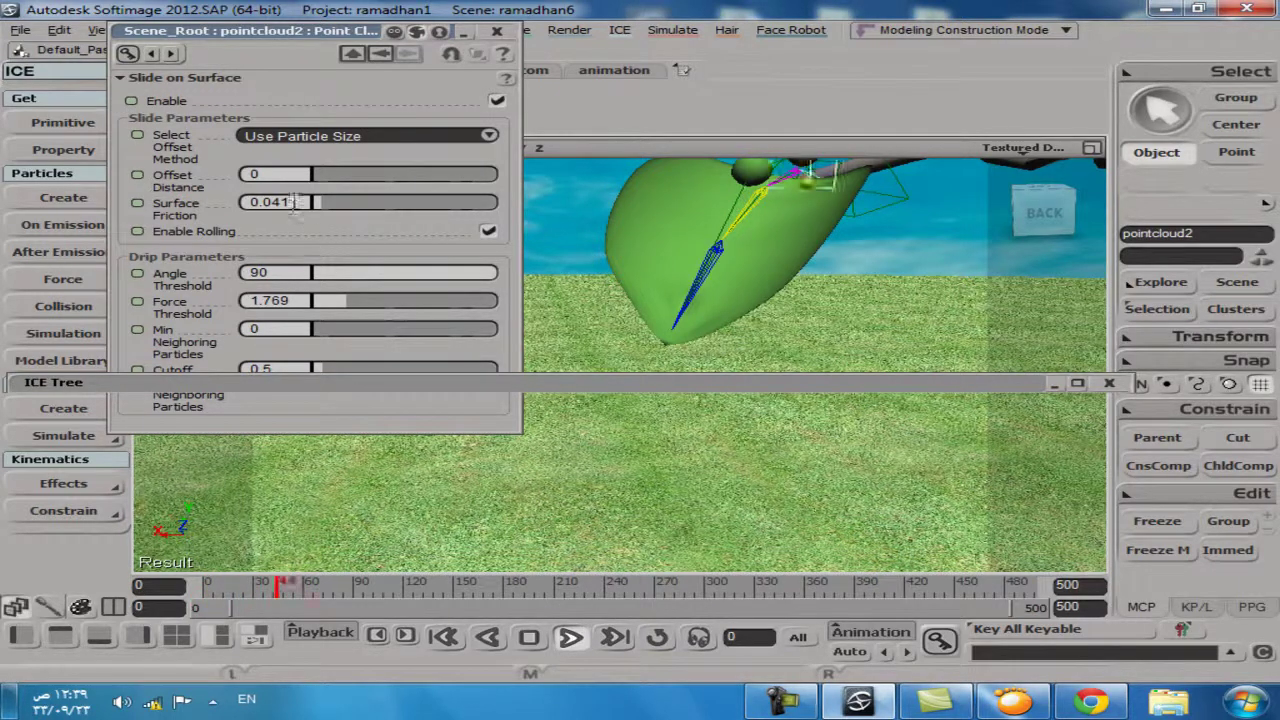
left_click(343, 212)
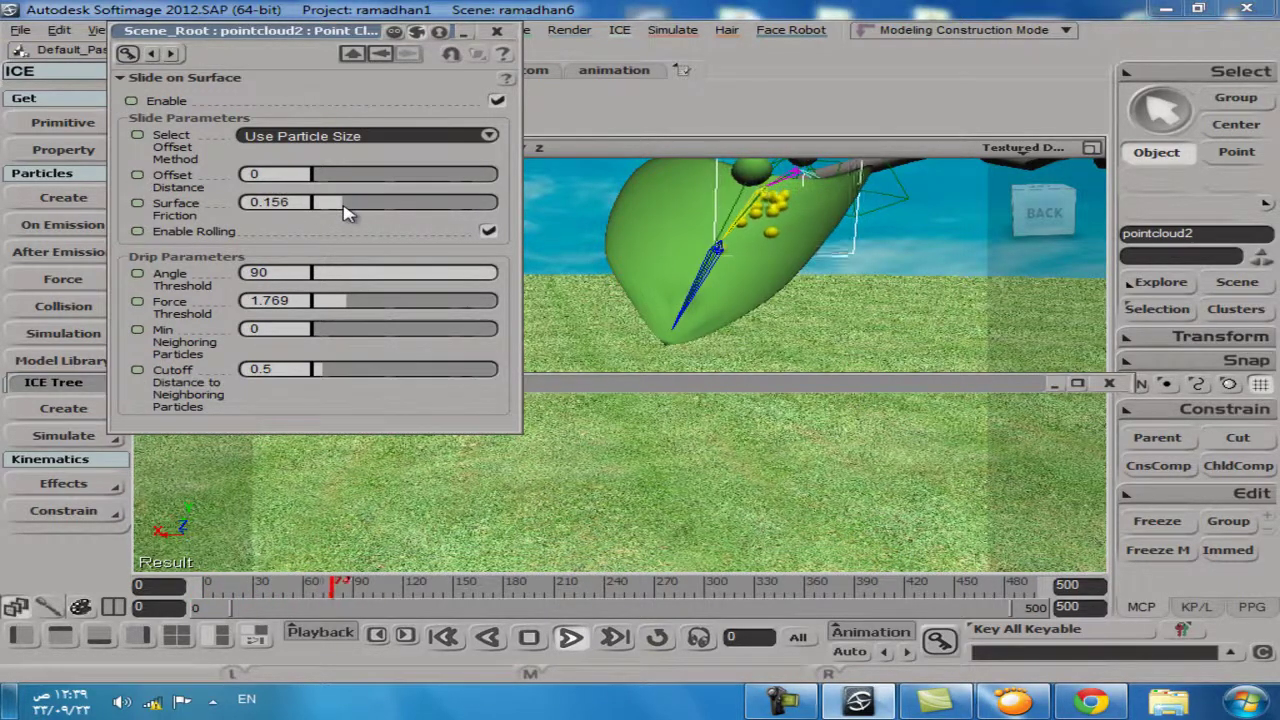
left_click_drag(343, 212, 342, 214)
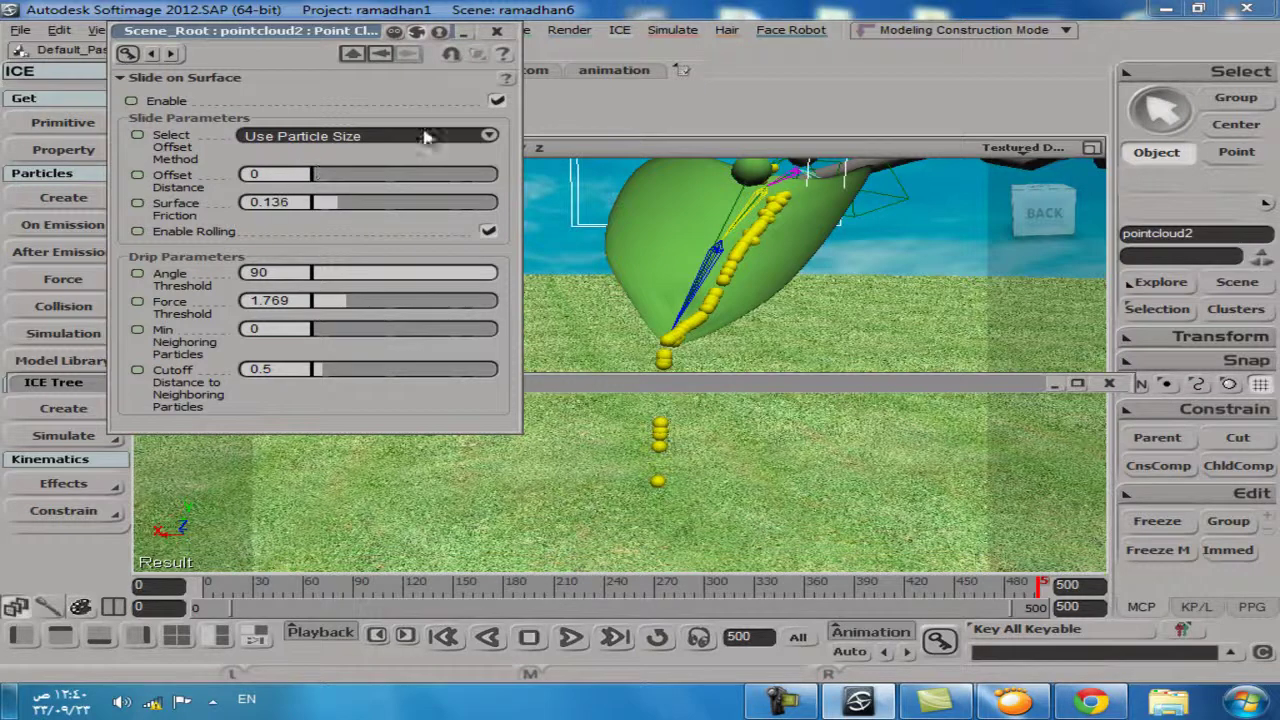
left_click(497, 31)
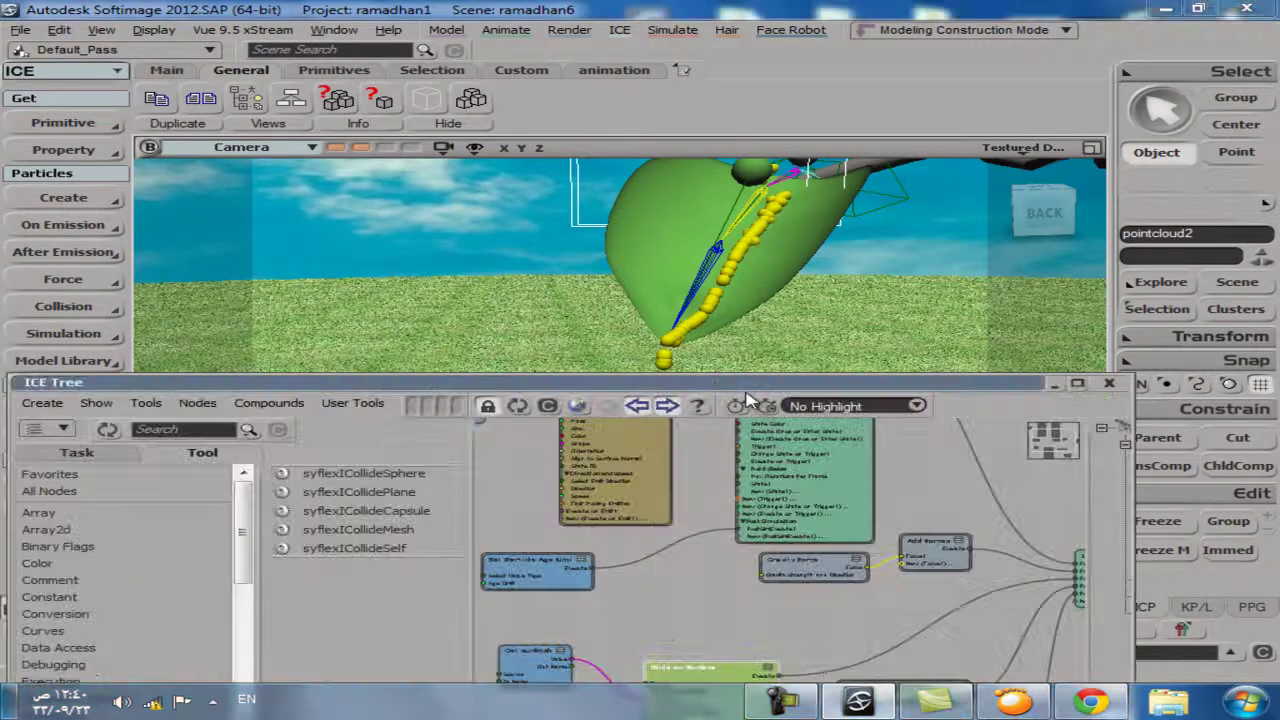
Add a Turbulize Value by Range node and connect its Value output to the Slide on Surface node's Surface Friction
scroll(745, 570, "down", 3)
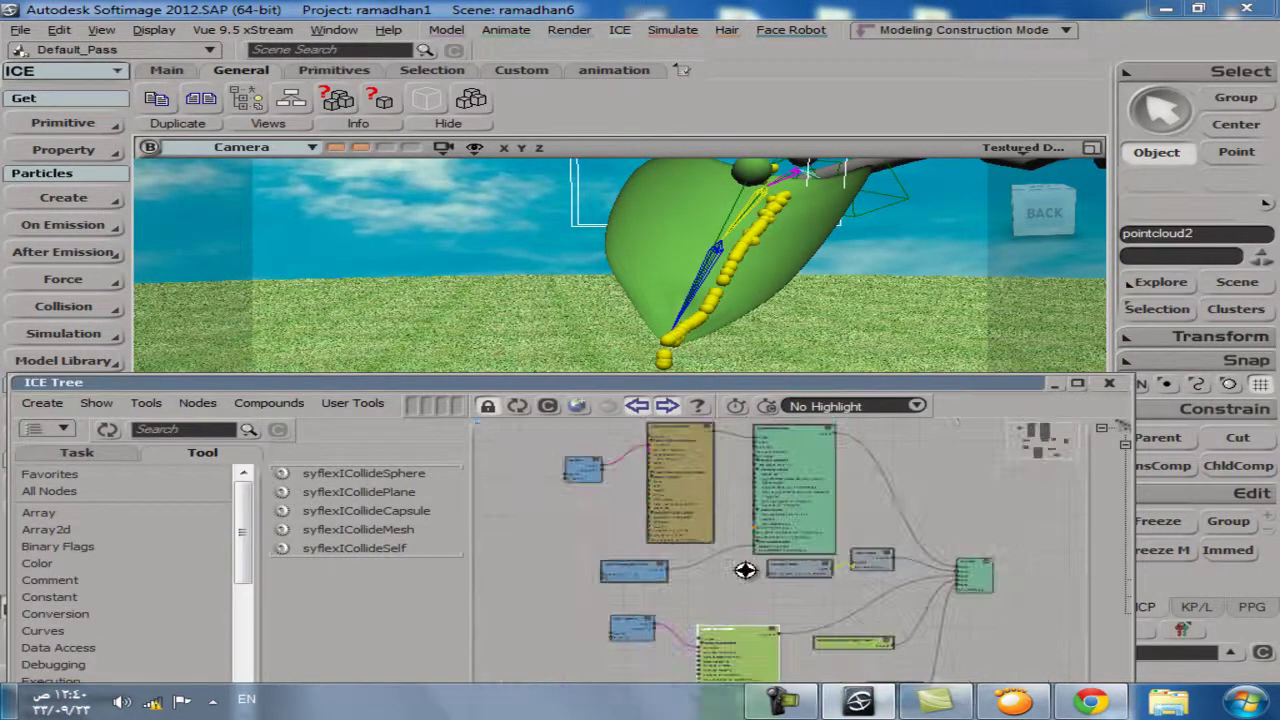
scroll(810, 563, "up", 4)
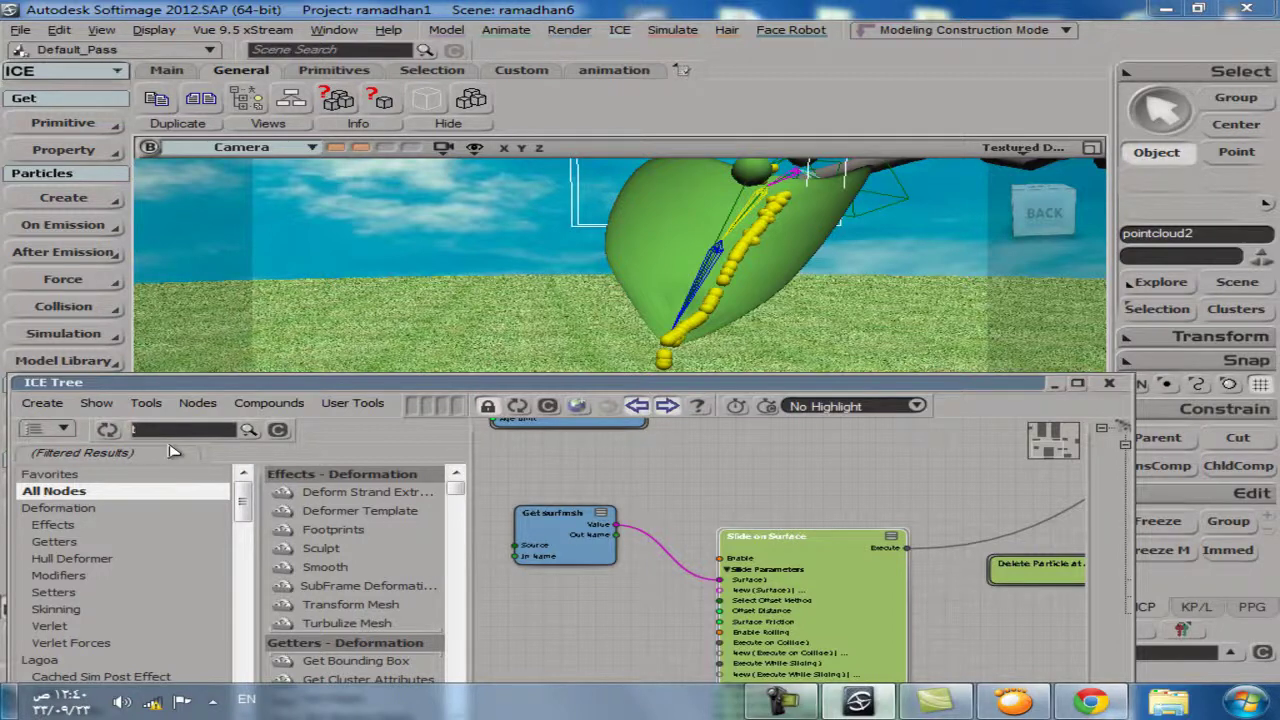
type("u")
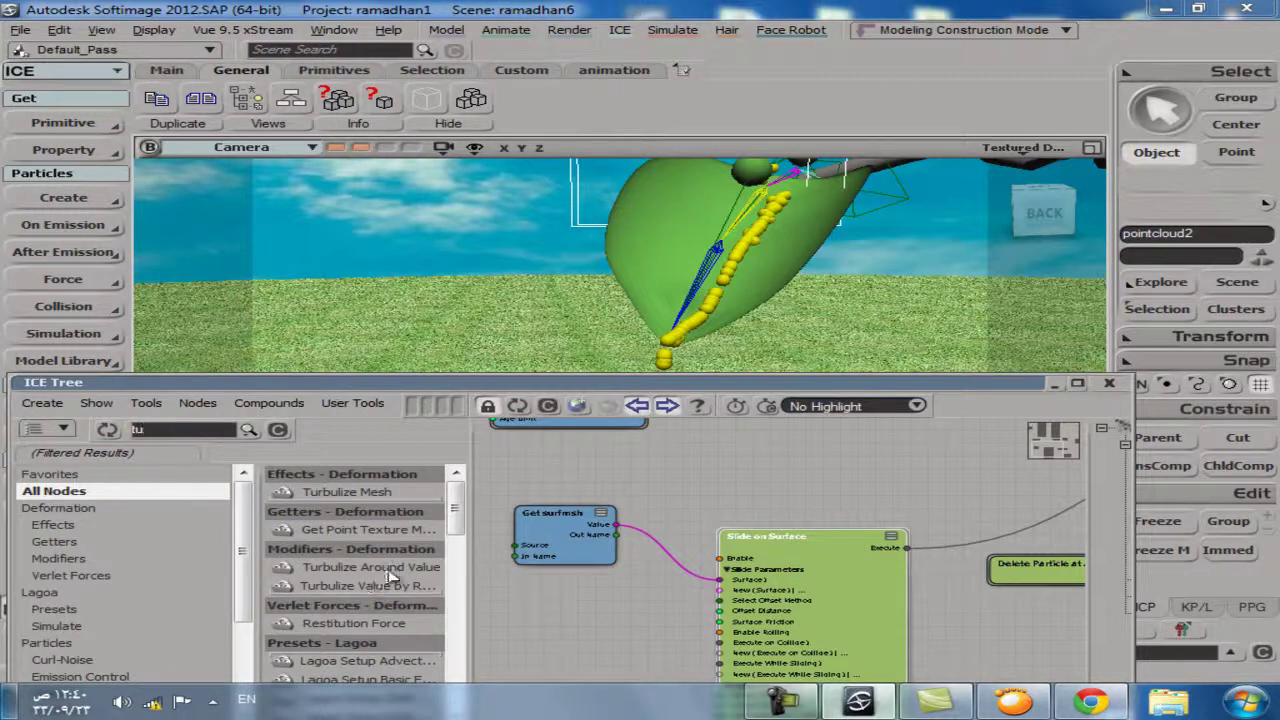
left_click_drag(390, 592, 532, 620)
scroll(578, 613, "down", 2)
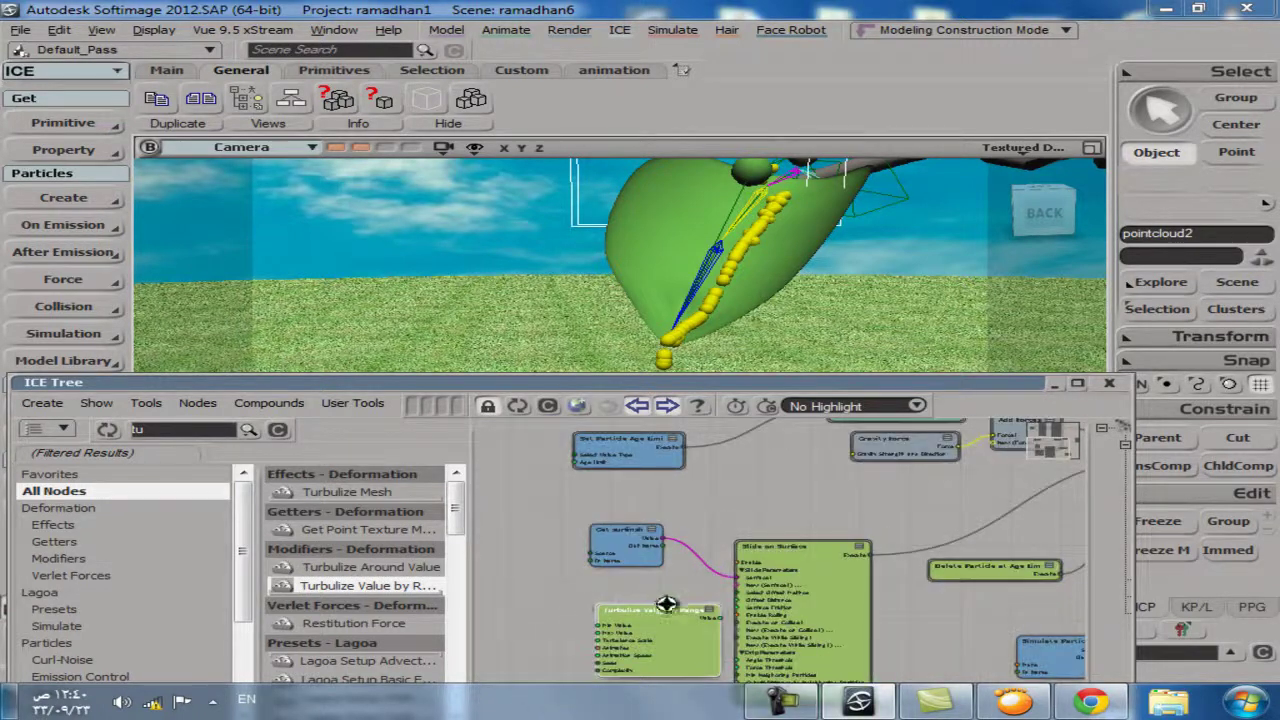
scroll(580, 630, "down", 2)
scroll(617, 541, "up", 4)
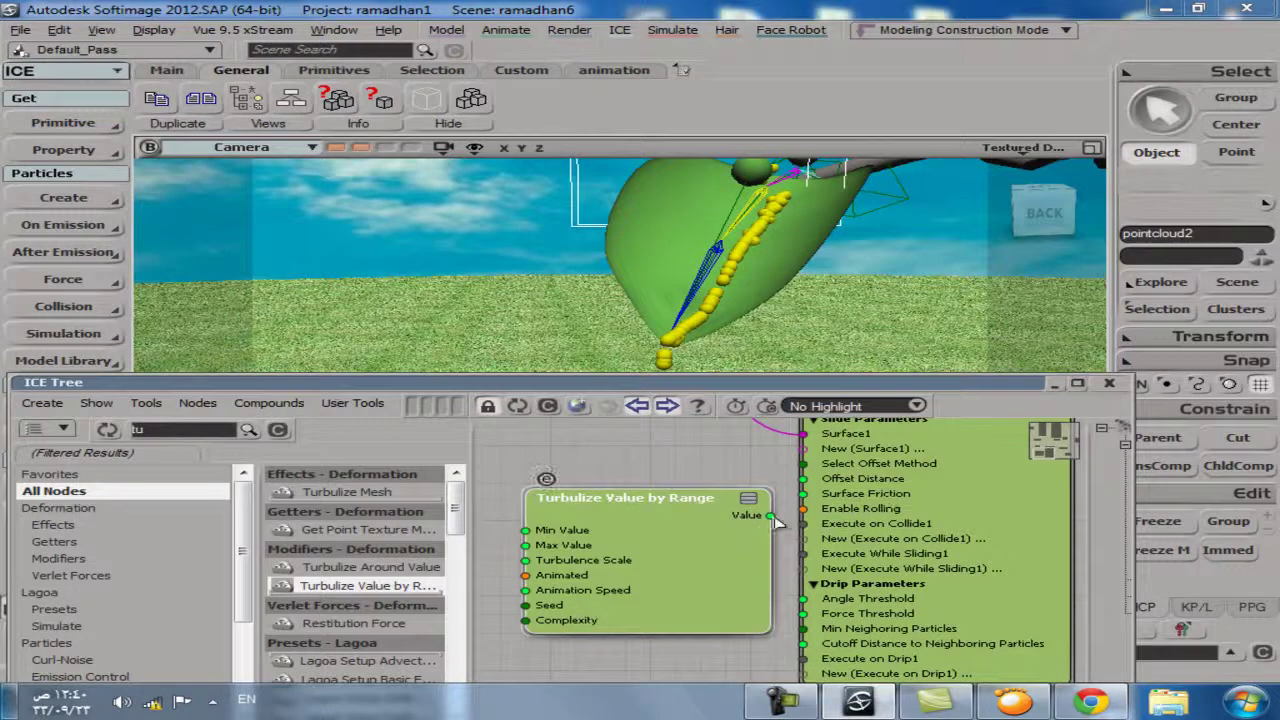
left_click_drag(833, 487, 840, 484)
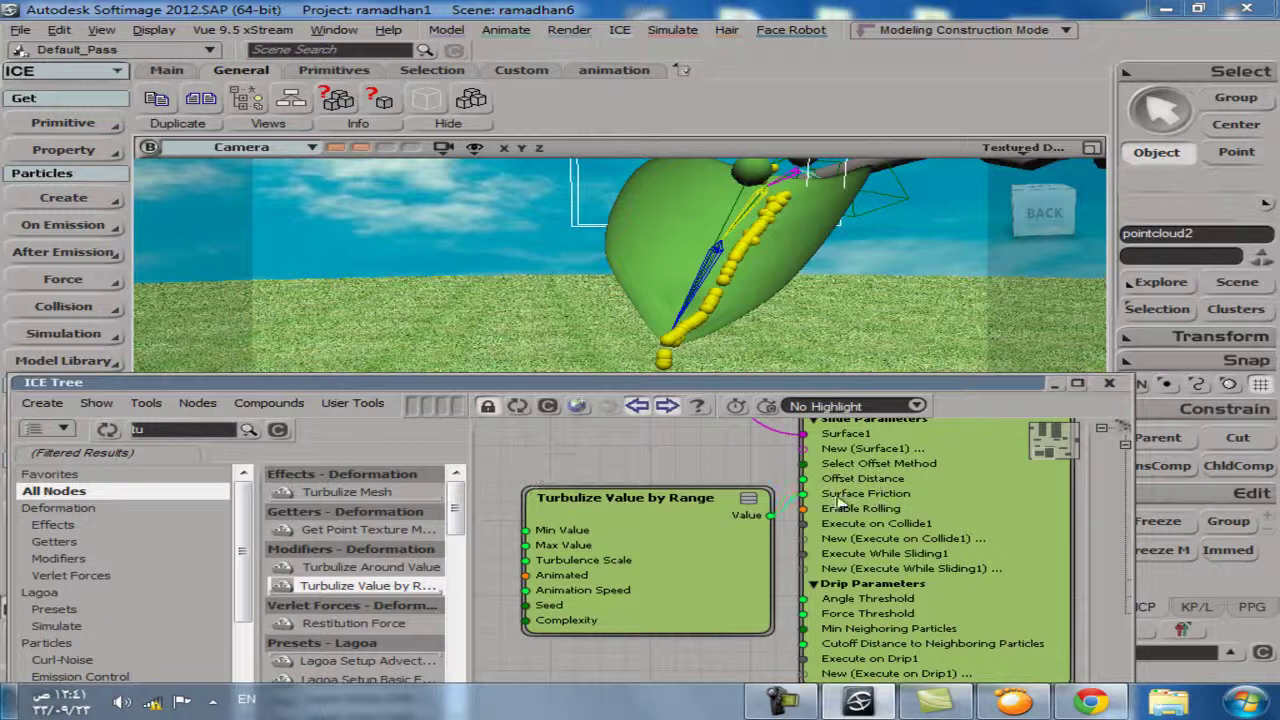
Replay the simulation and set the Turbulize Value by Range node's Min Value to 0.072
double_click(688, 573)
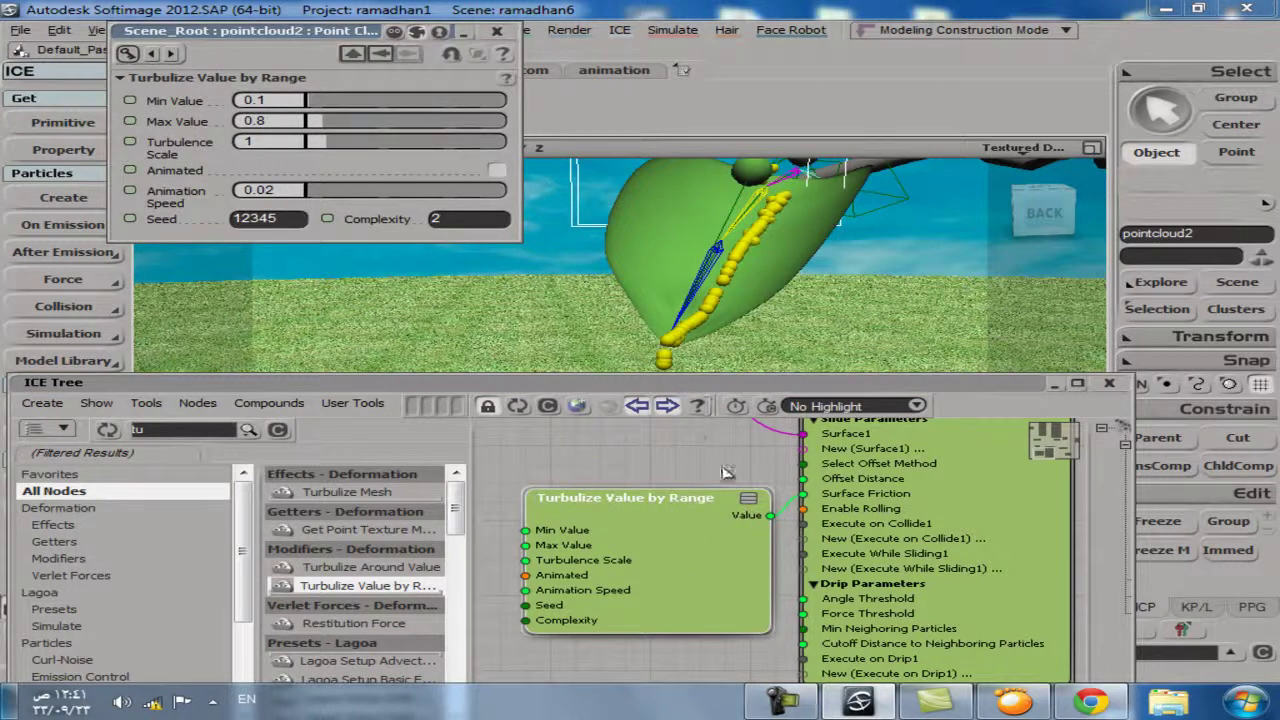
double_click(737, 383)
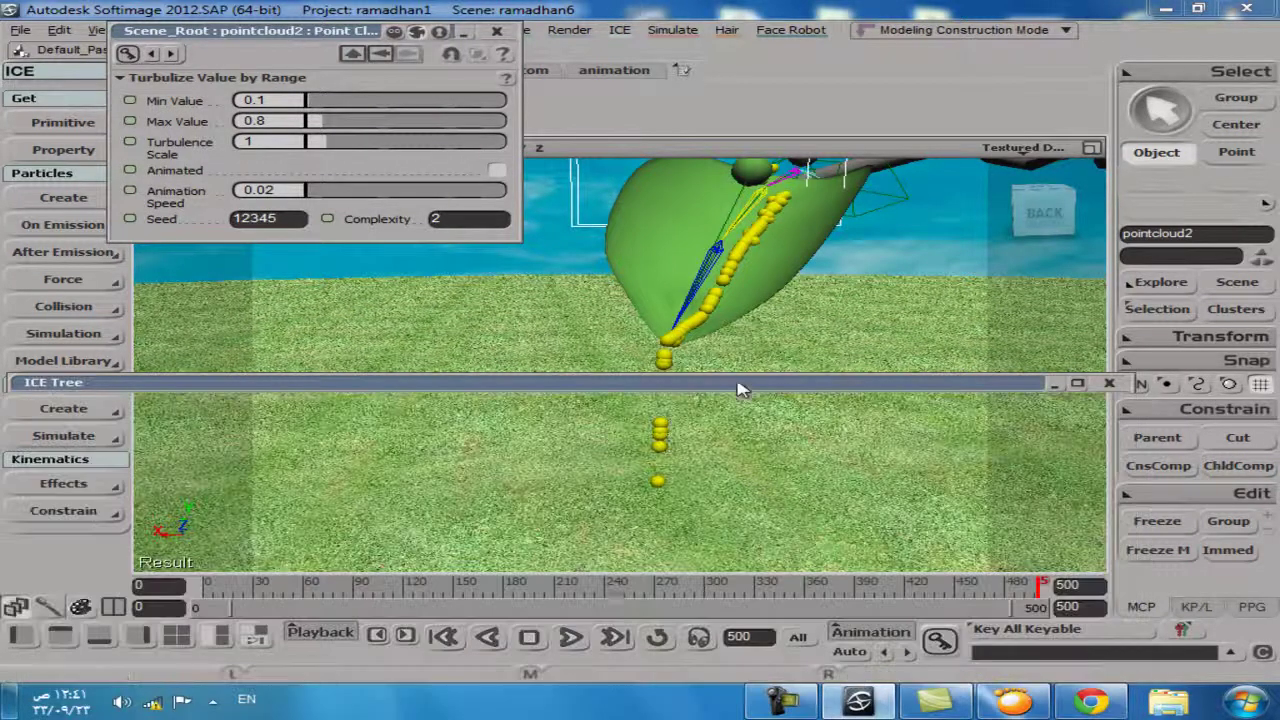
left_click(572, 637)
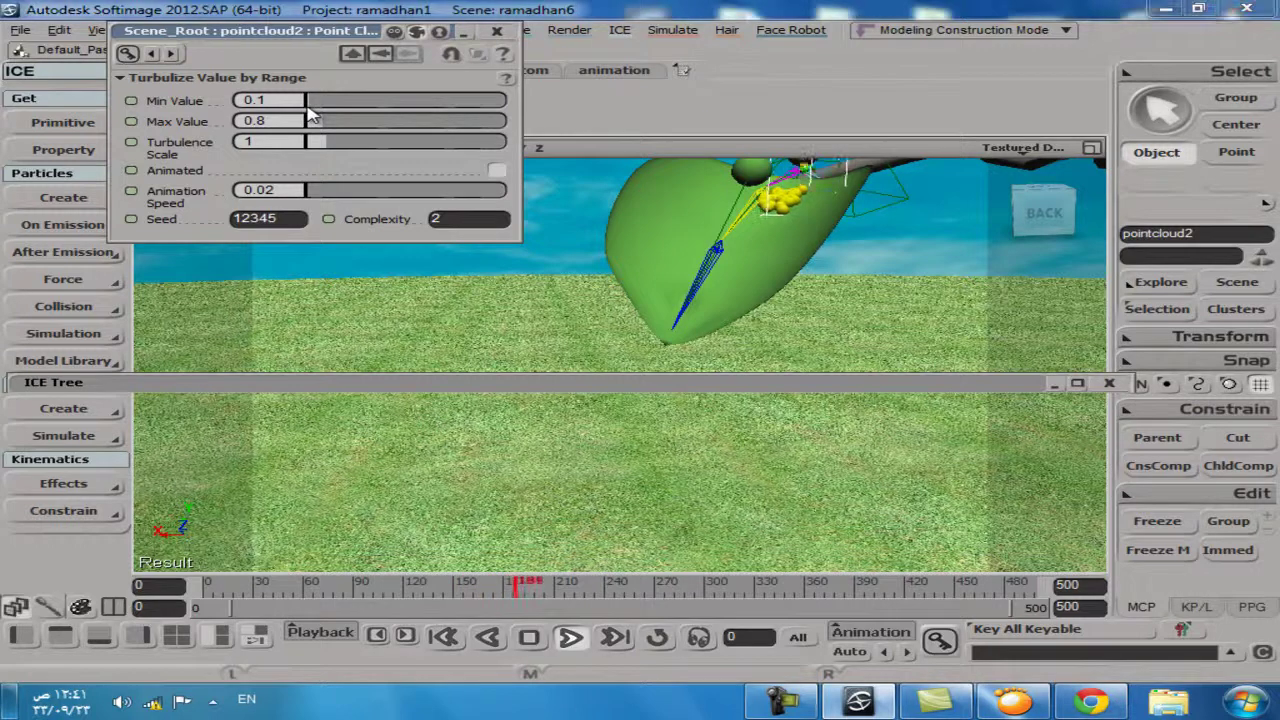
left_click_drag(310, 106, 307, 106)
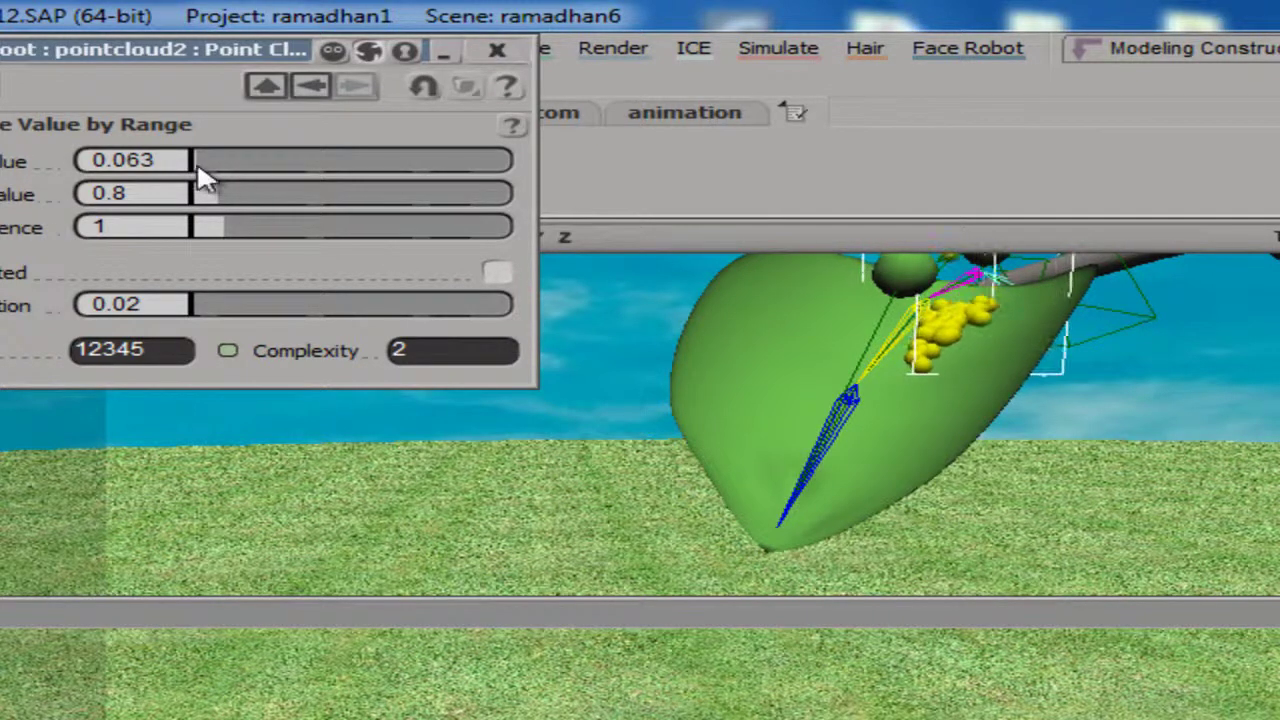
left_click(150, 162)
left_click(128, 162)
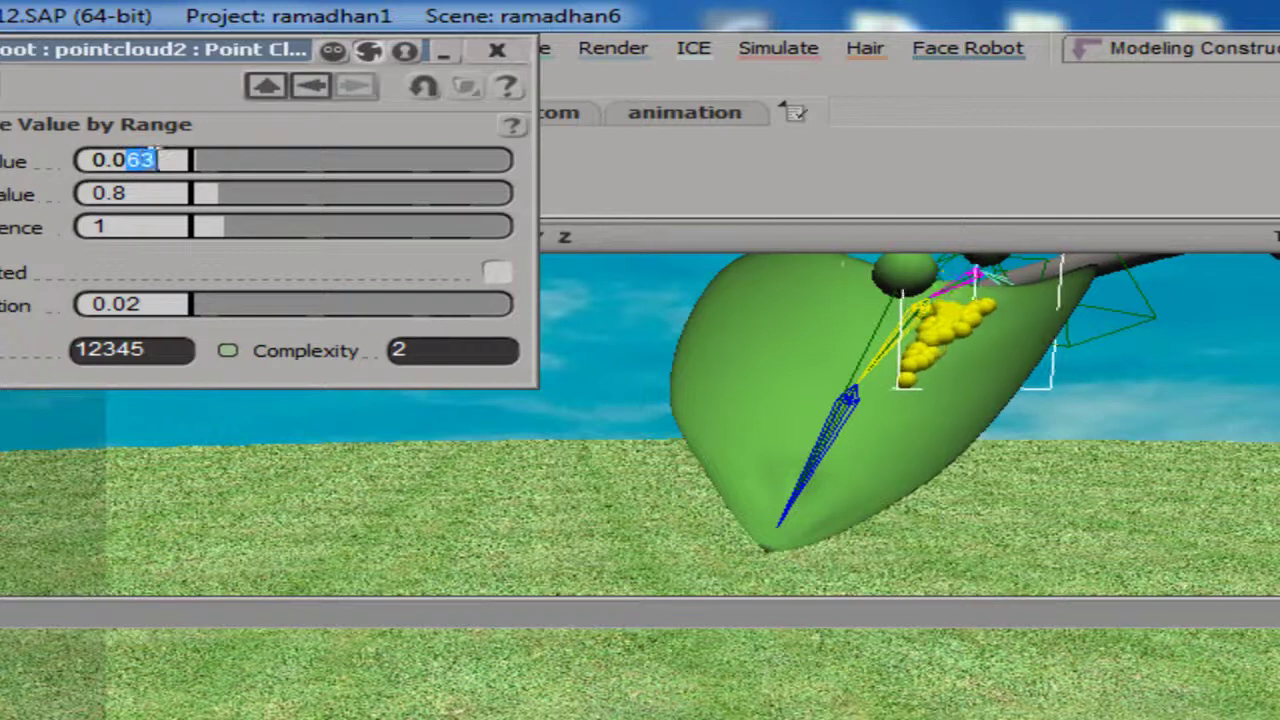
type("7")
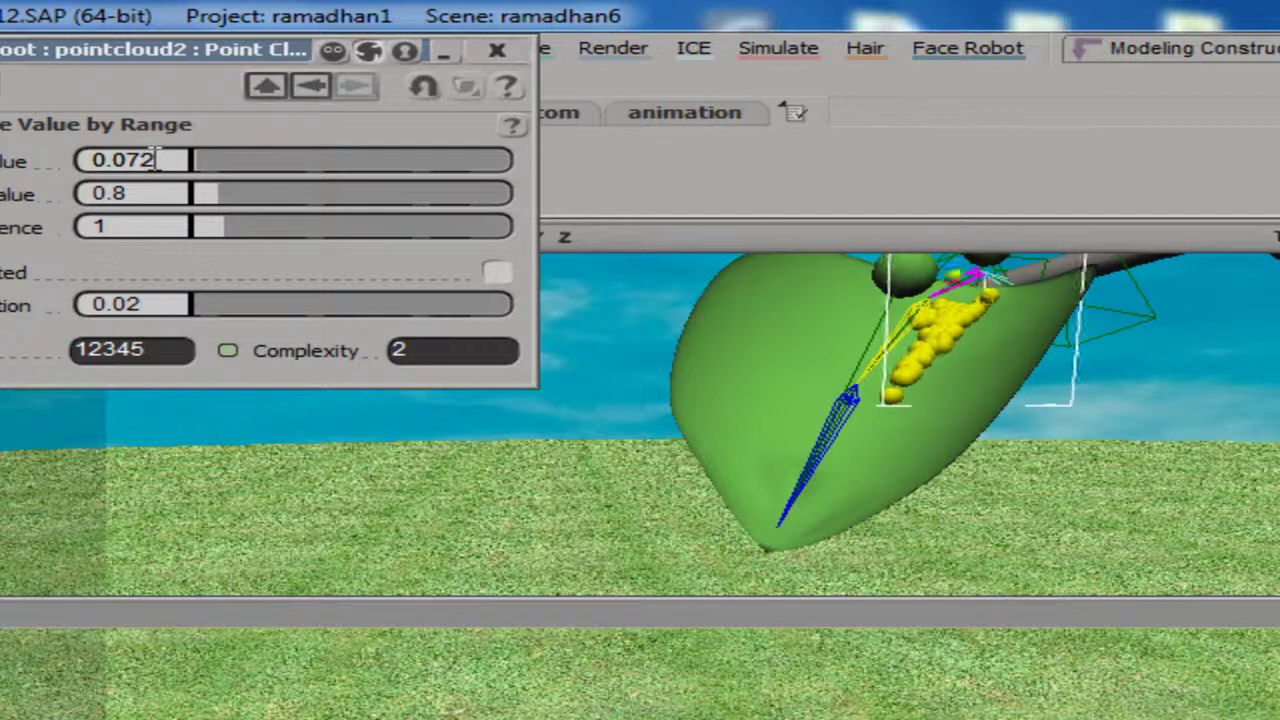
type("2")
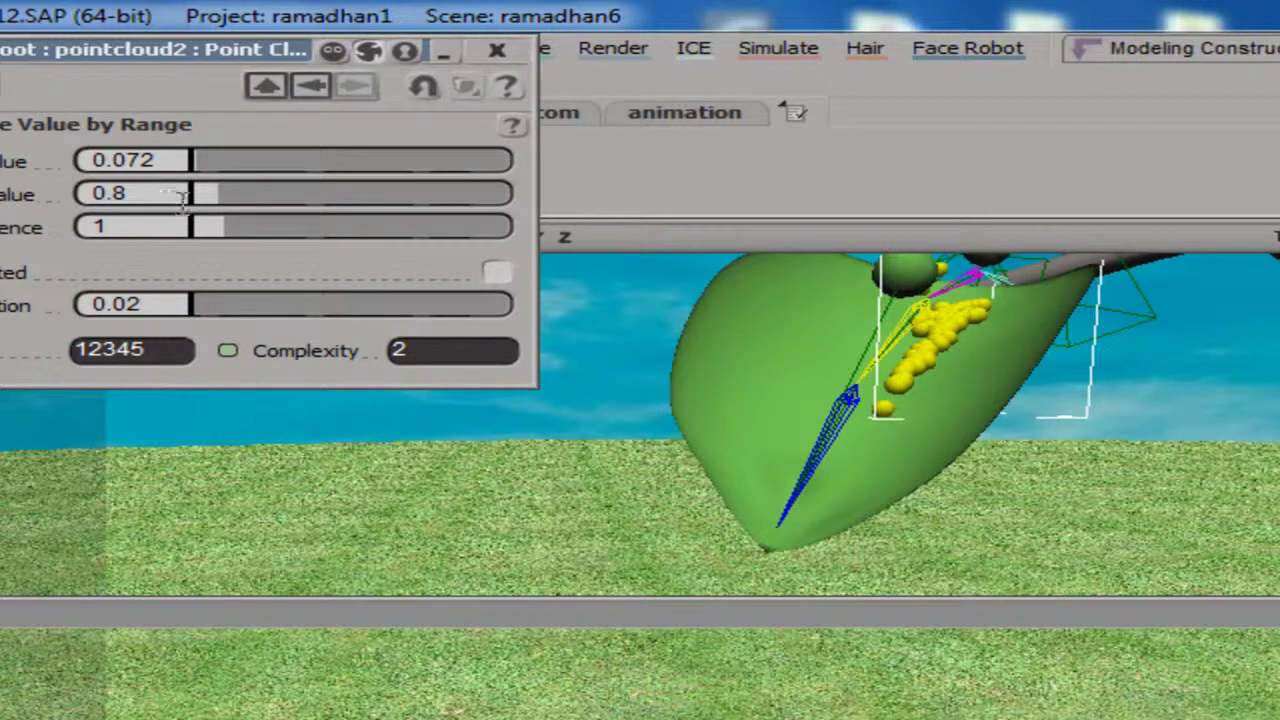
Set the Turbulize Value by Range node's Max Value to 0.566 and Turbulence Scale to 2.075, replaying the simulation from the start frame
left_click_drag(211, 206, 214, 207)
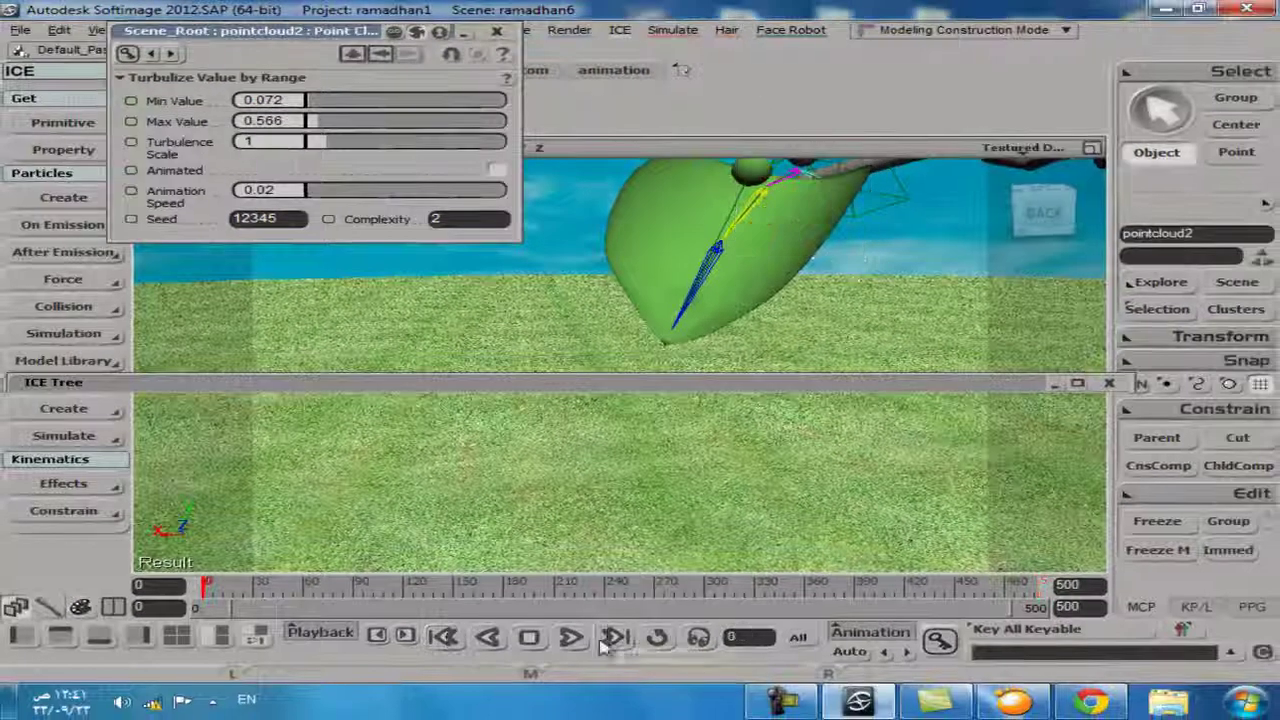
left_click(570, 637)
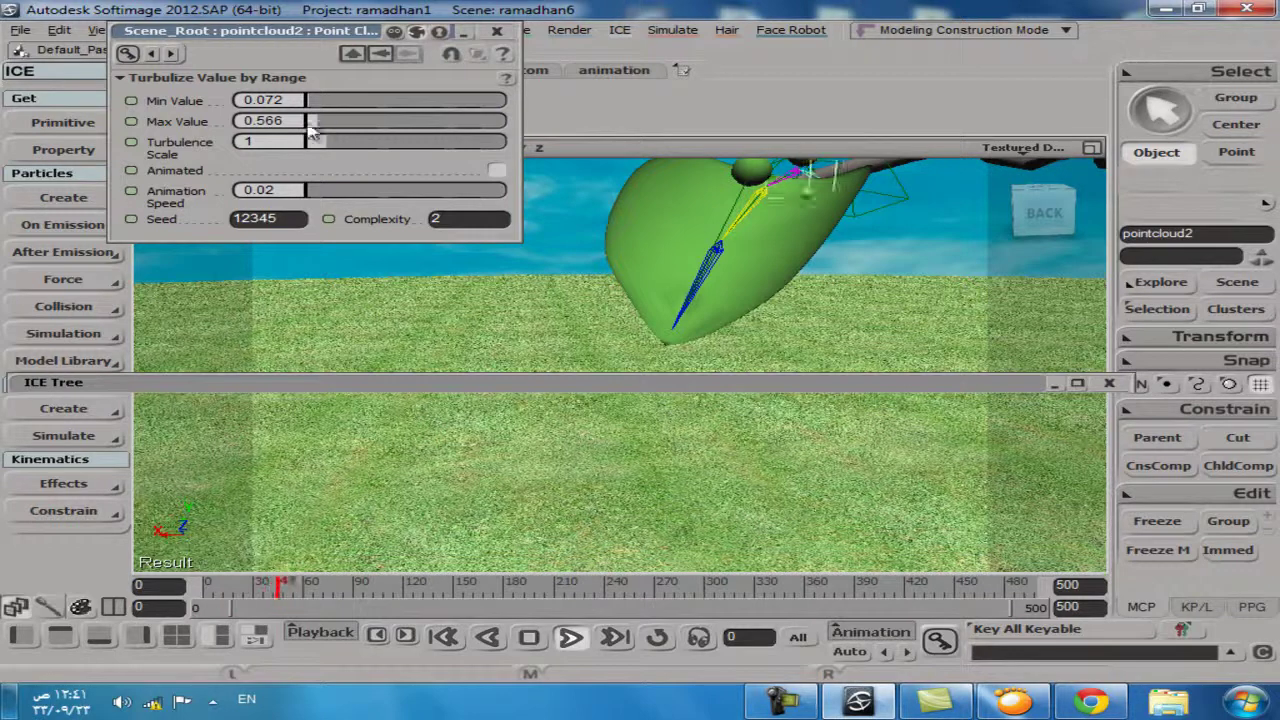
left_click_drag(334, 142, 545, 152)
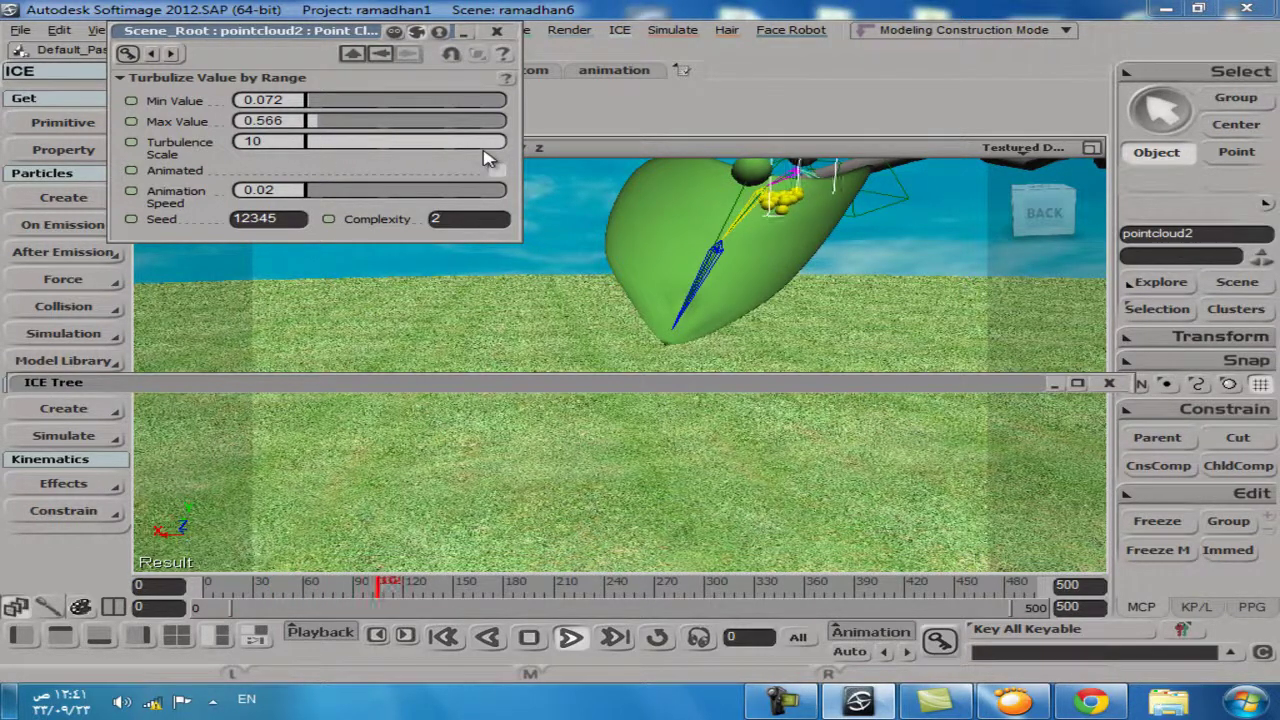
left_click(445, 638)
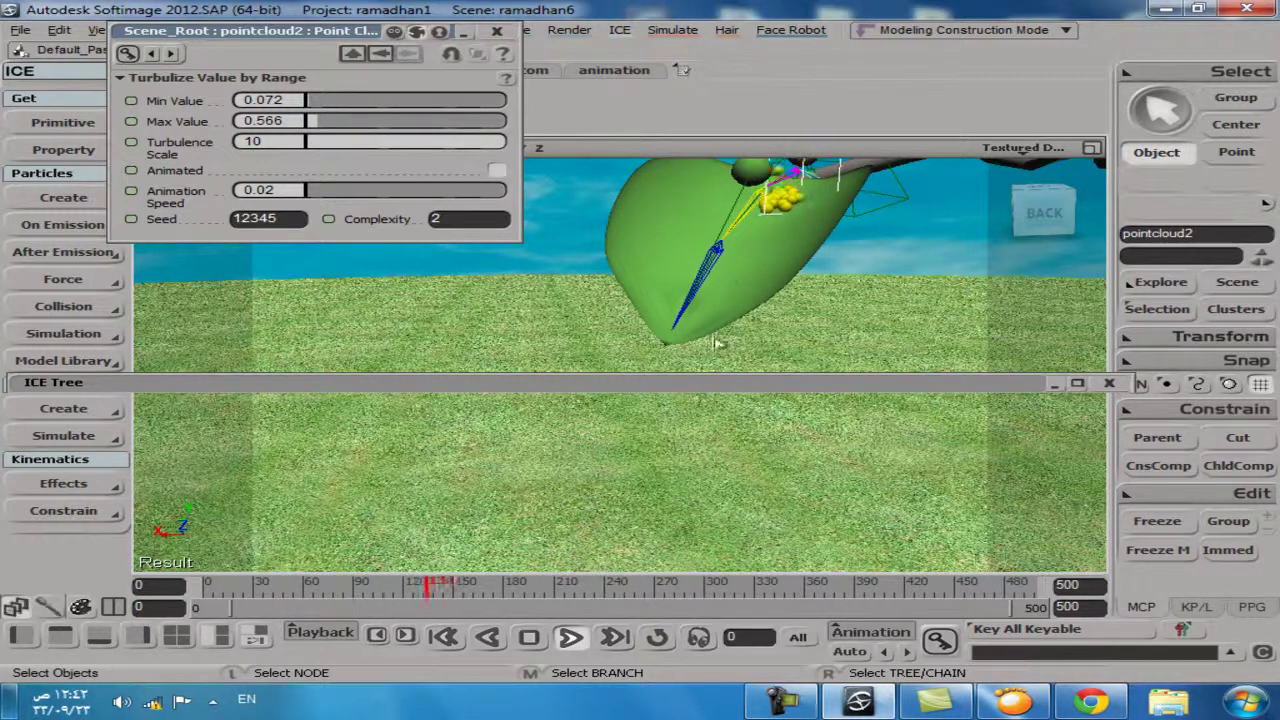
left_click_drag(393, 150, 351, 162)
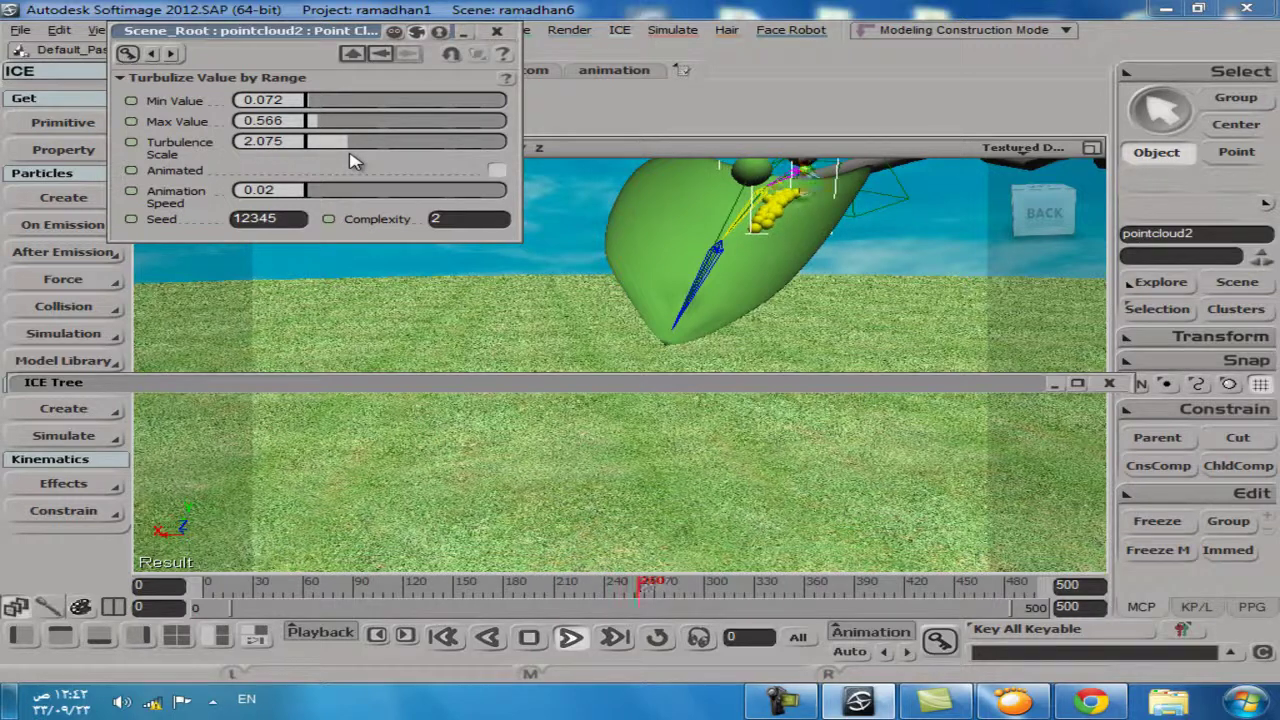
left_click(445, 638)
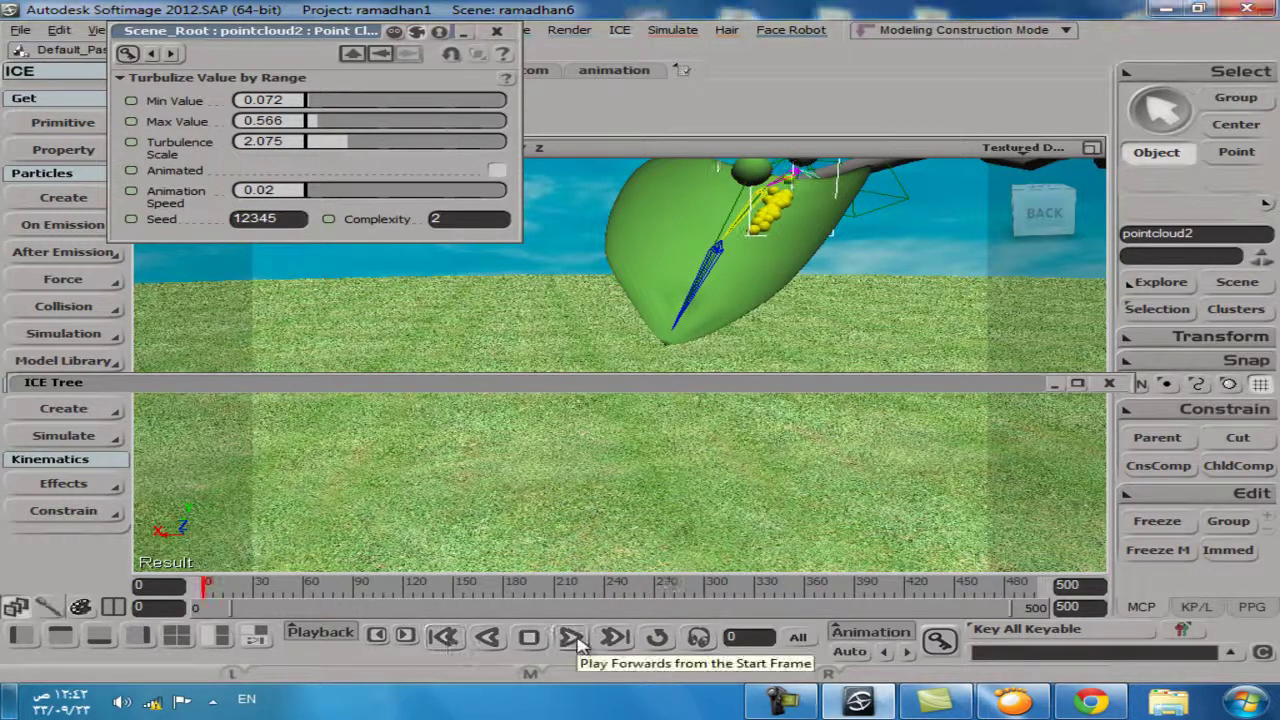
left_click(571, 639)
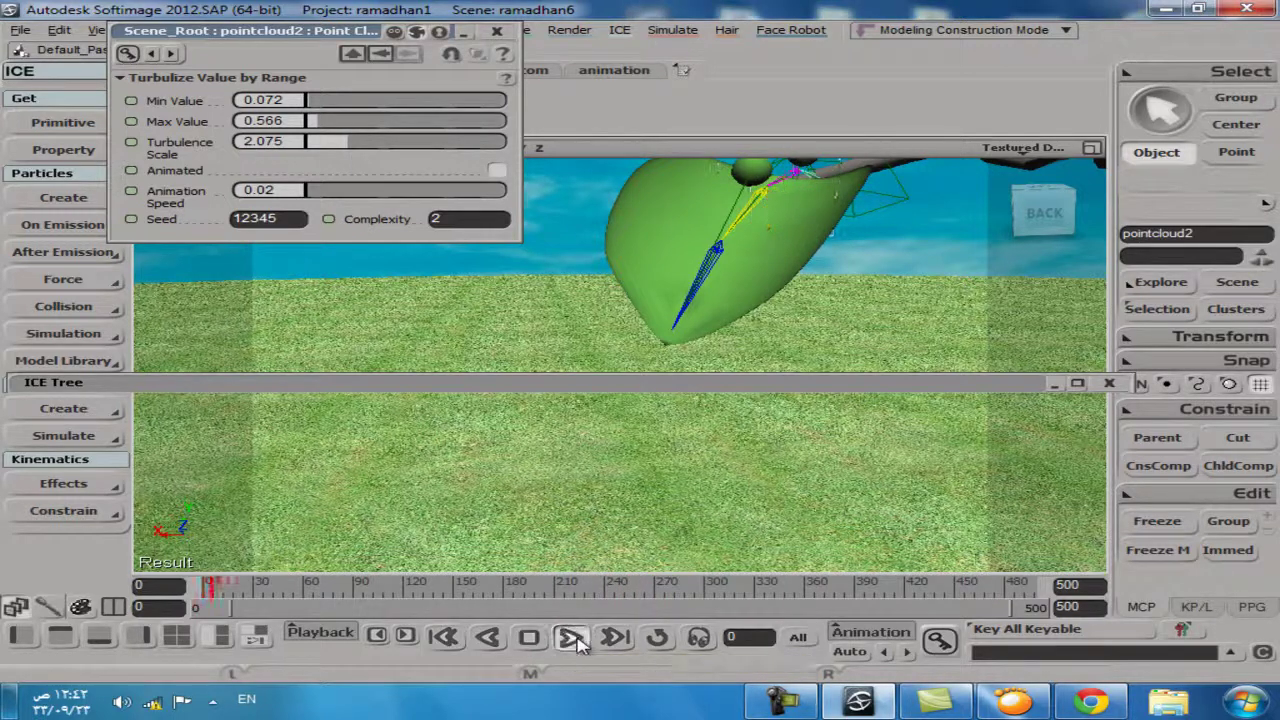
Set the turbulence Complexity to 4, replay the simulation with a closer view of the leaf, and close the node's properties
left_click(453, 219)
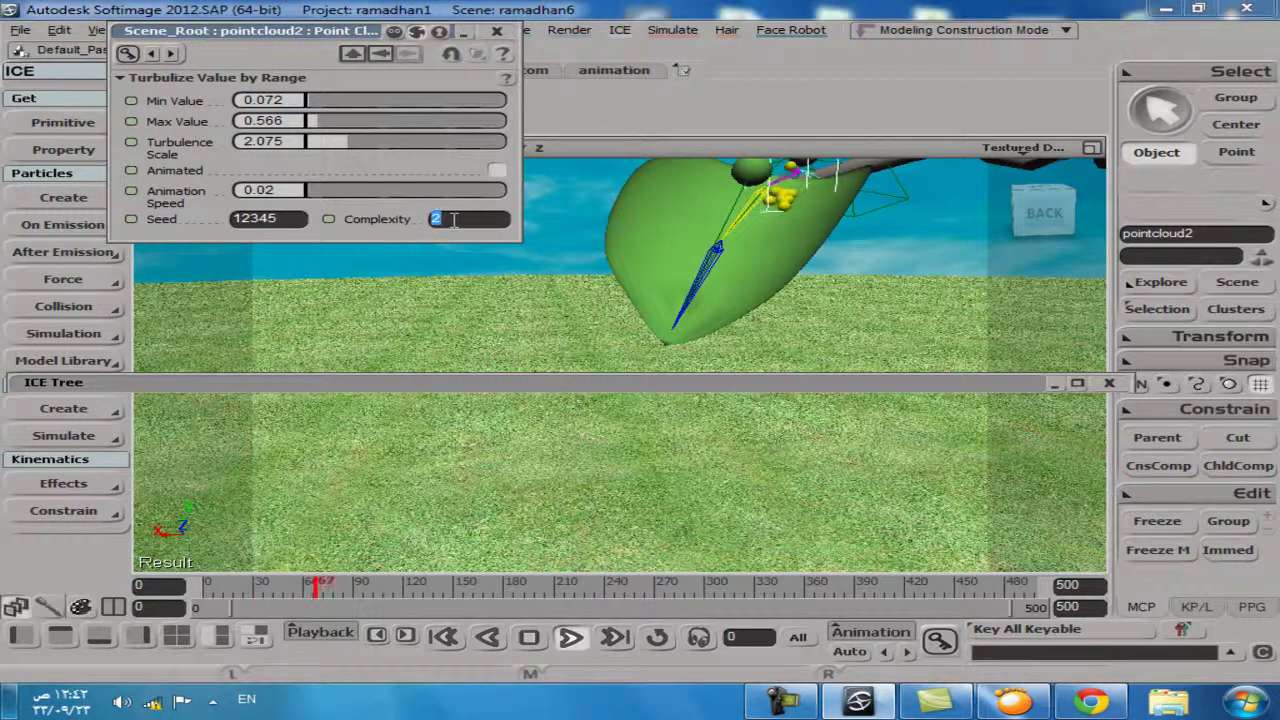
type("4")
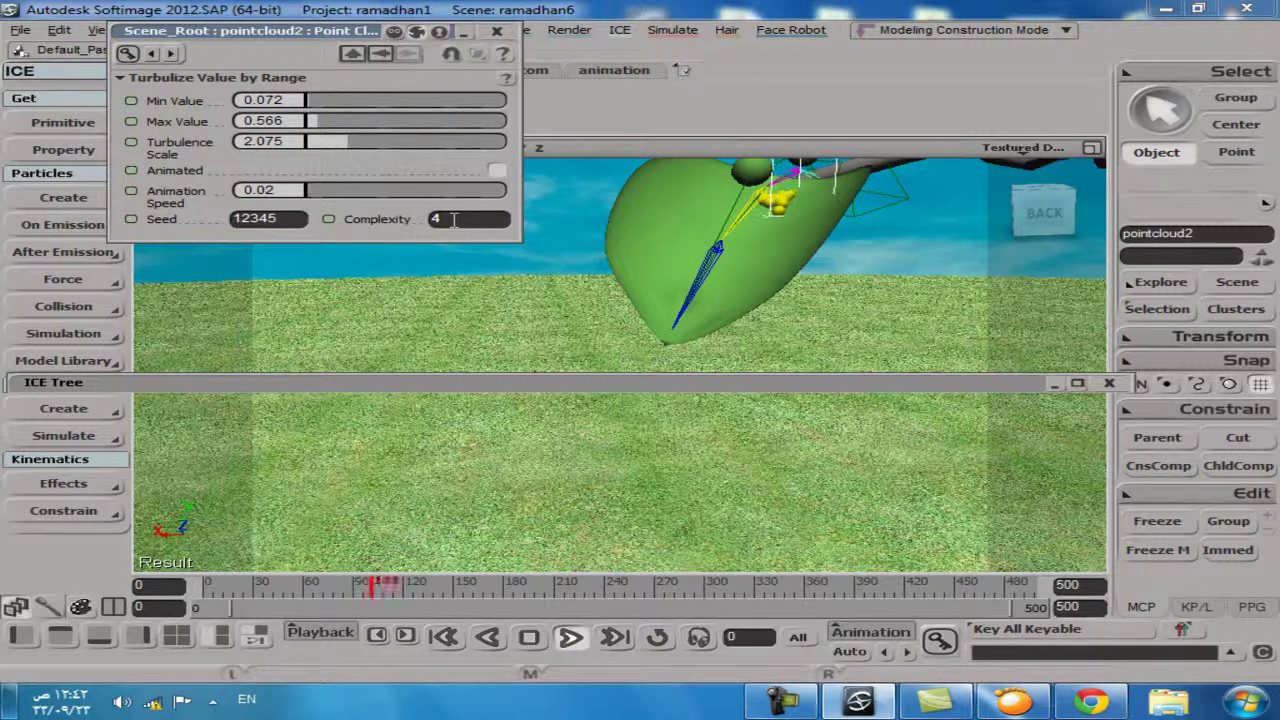
left_click(445, 638)
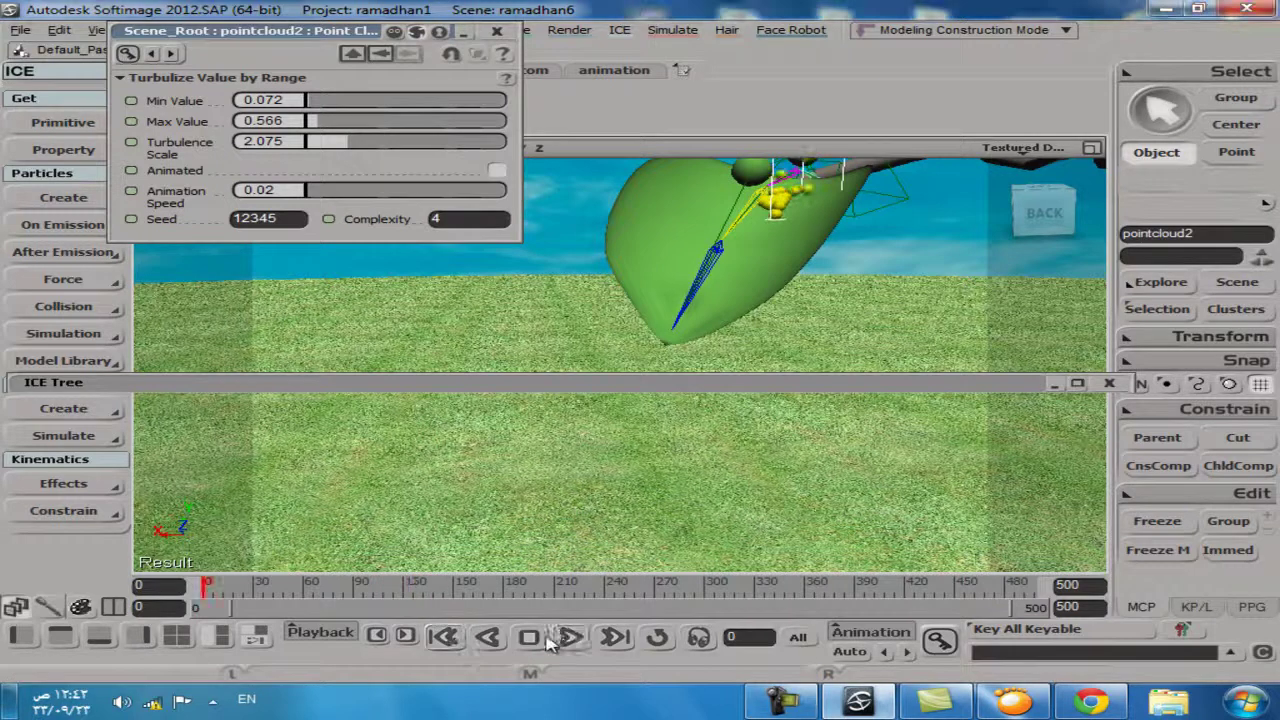
left_click(570, 637)
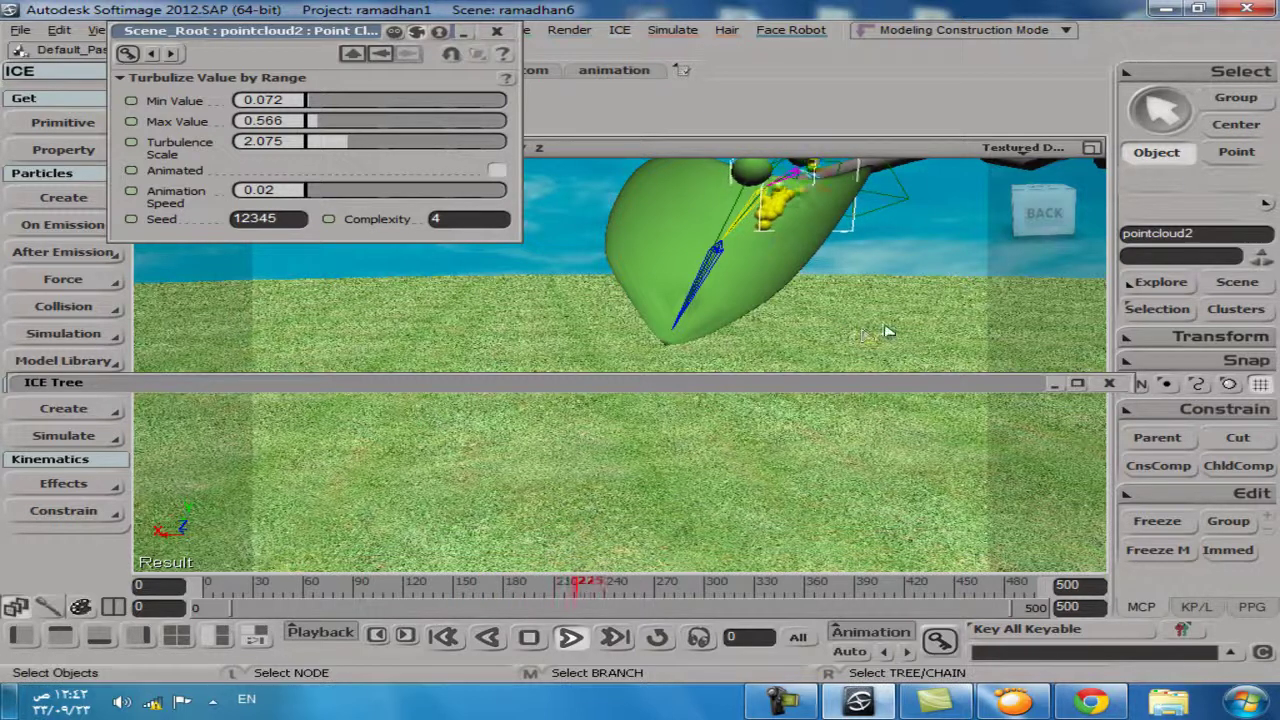
key("s")
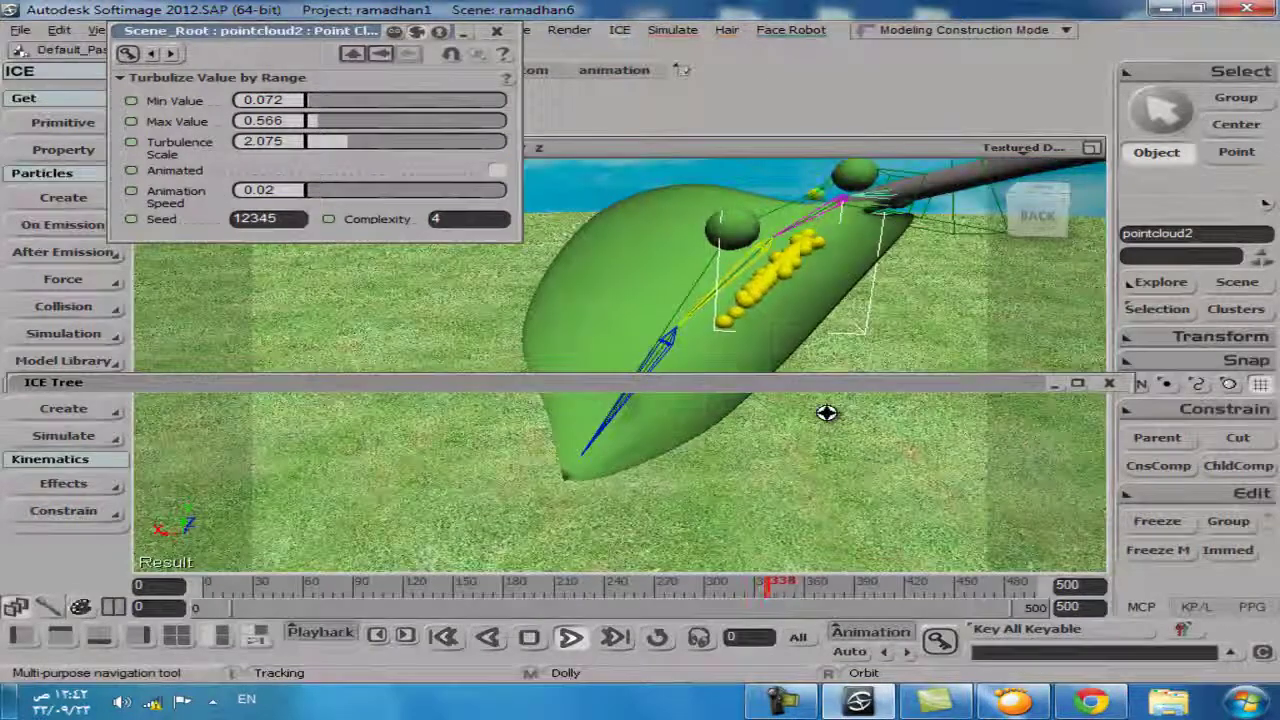
key("space")
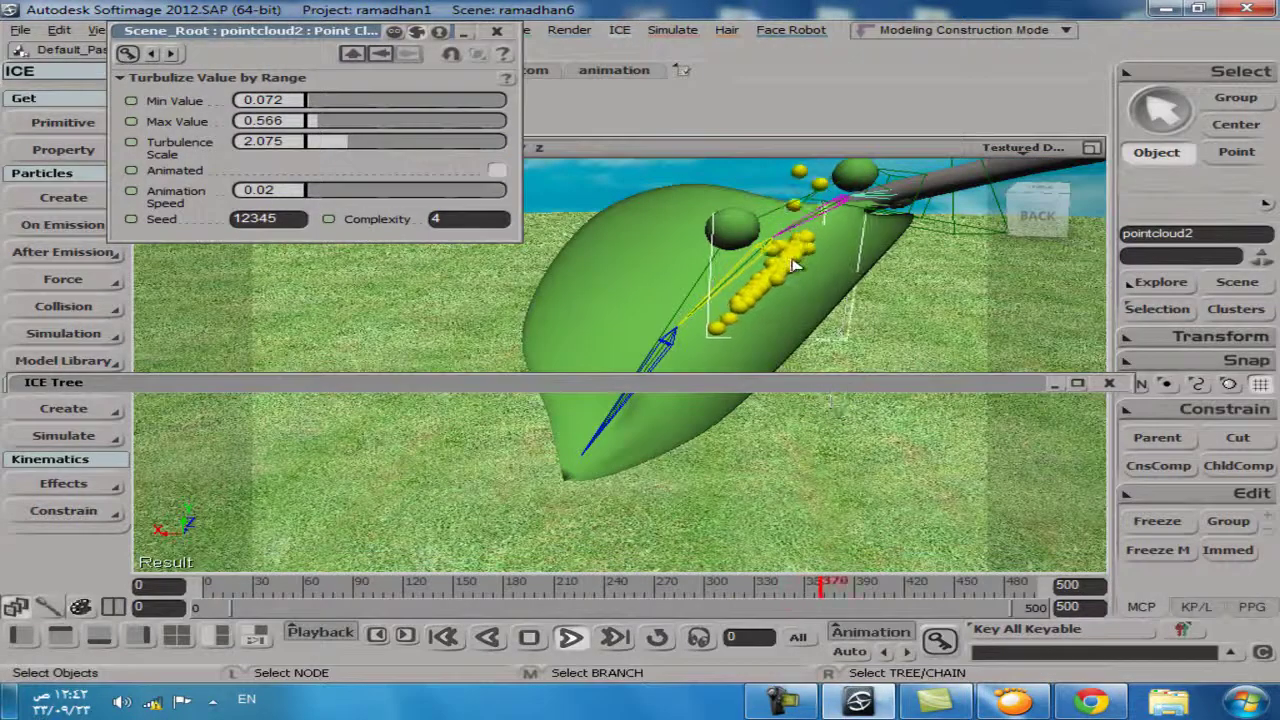
left_click(498, 34)
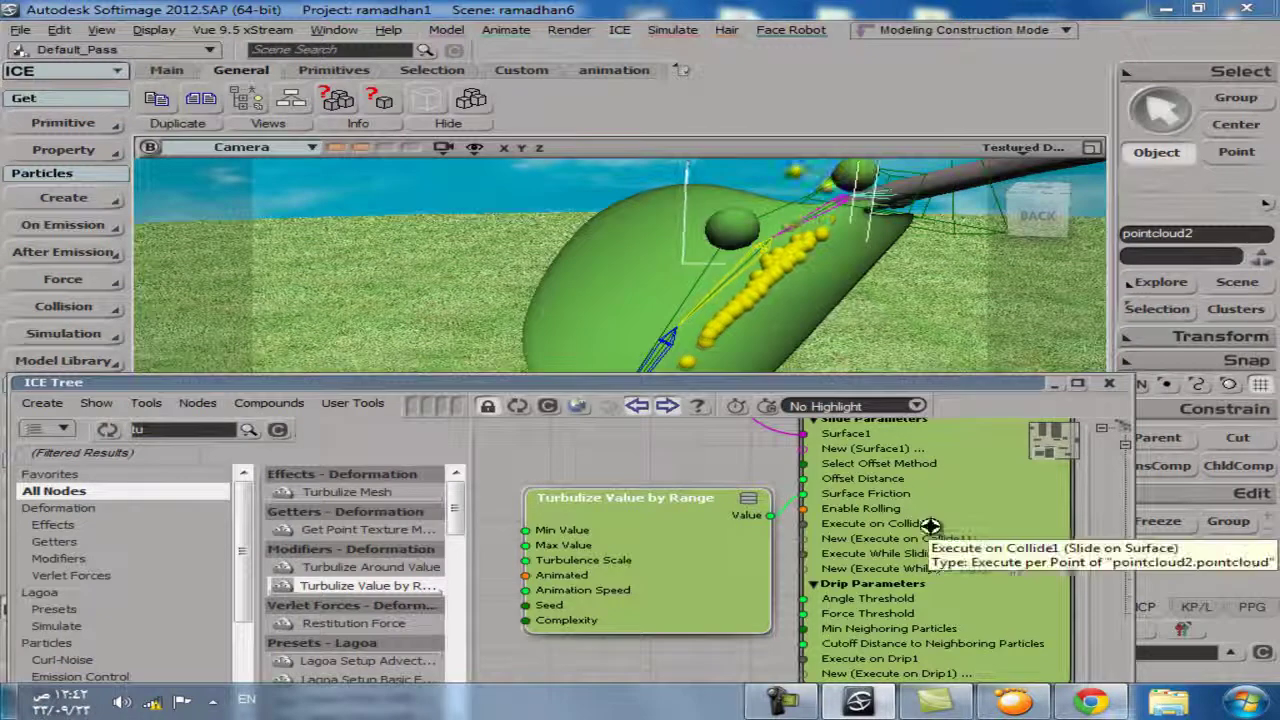
Check the Slide on Surface node's properties, close them, and move the Turbulize Value by Range node farther away from it
scroll(920, 480, "down", 5)
scroll(912, 561, "up", 4)
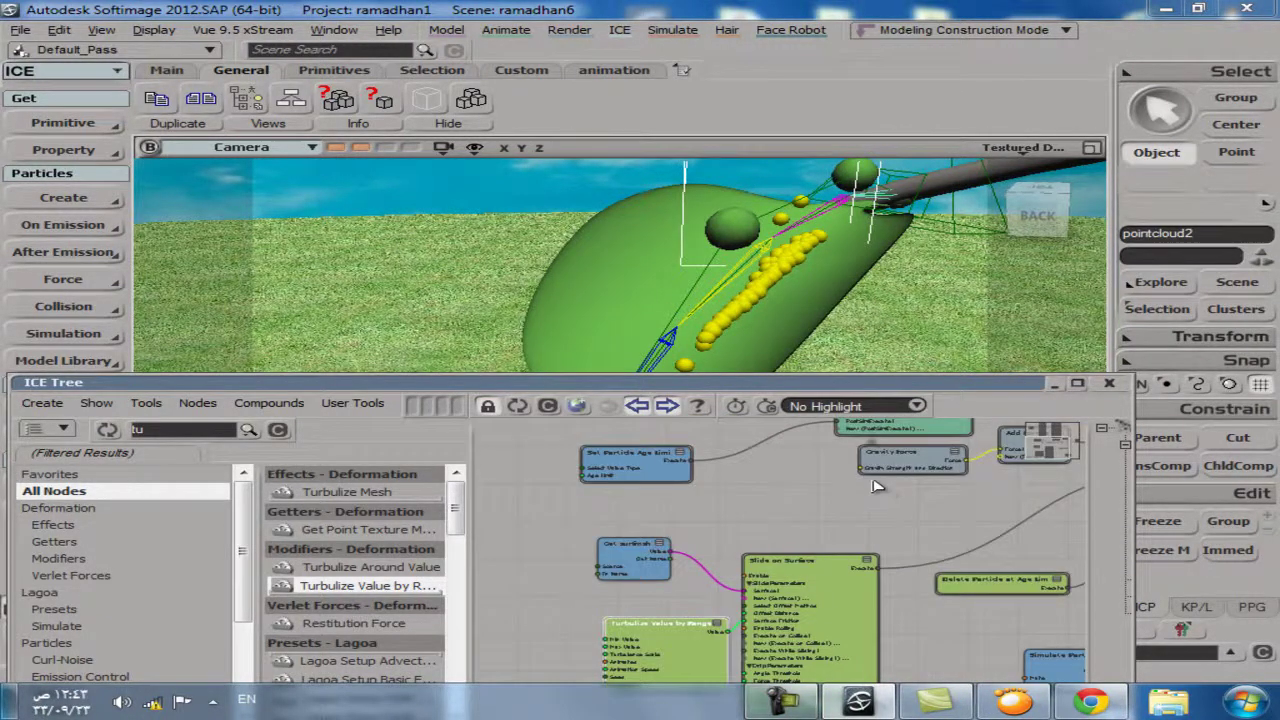
double_click(840, 607)
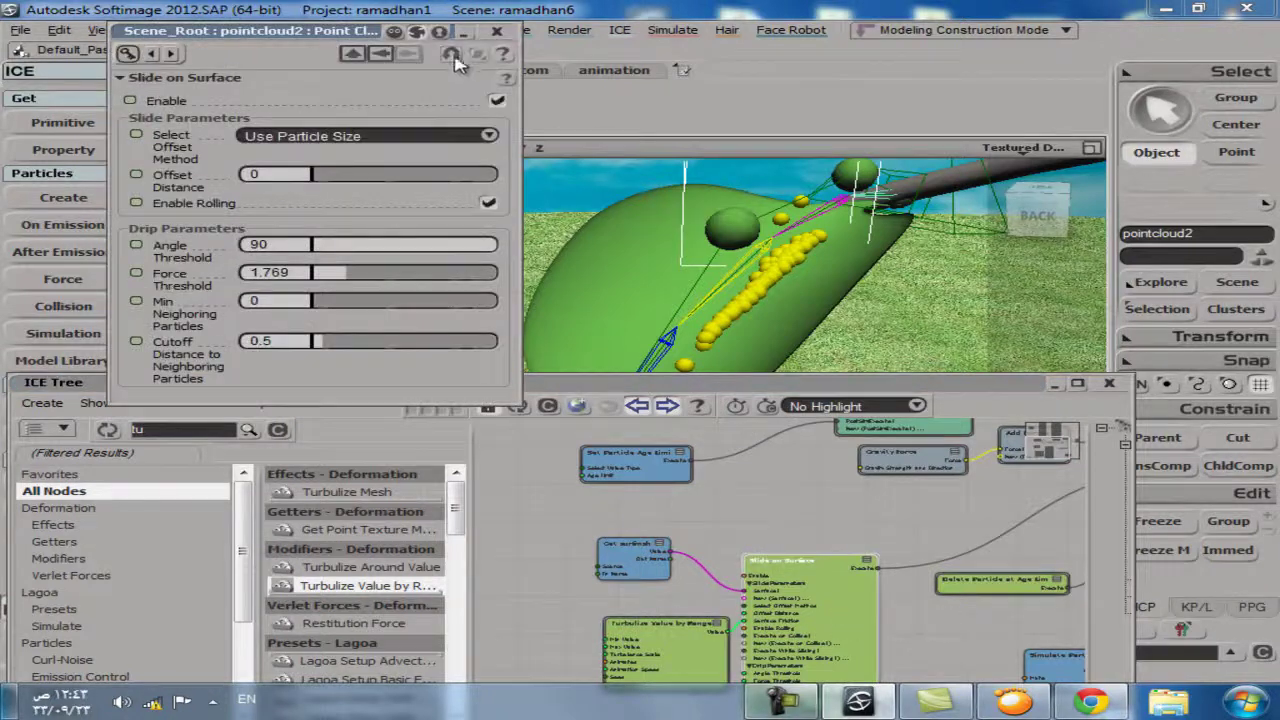
left_click(496, 32)
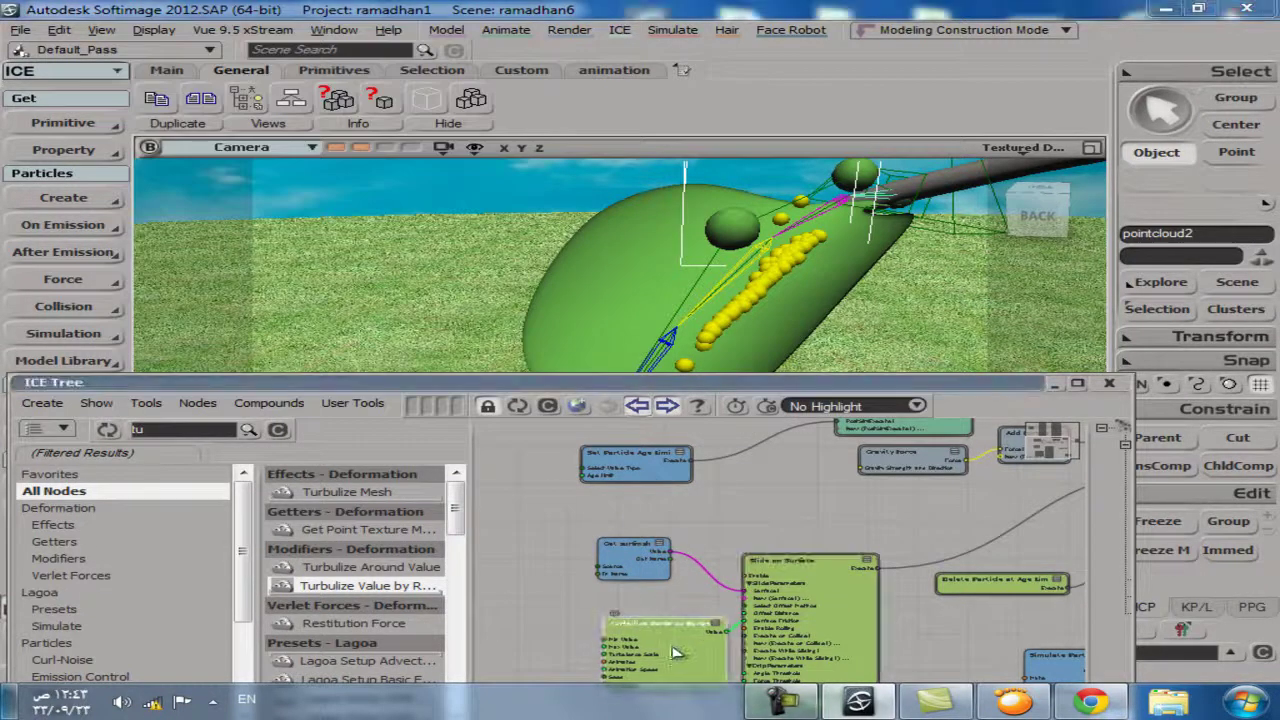
left_click_drag(684, 647, 603, 641)
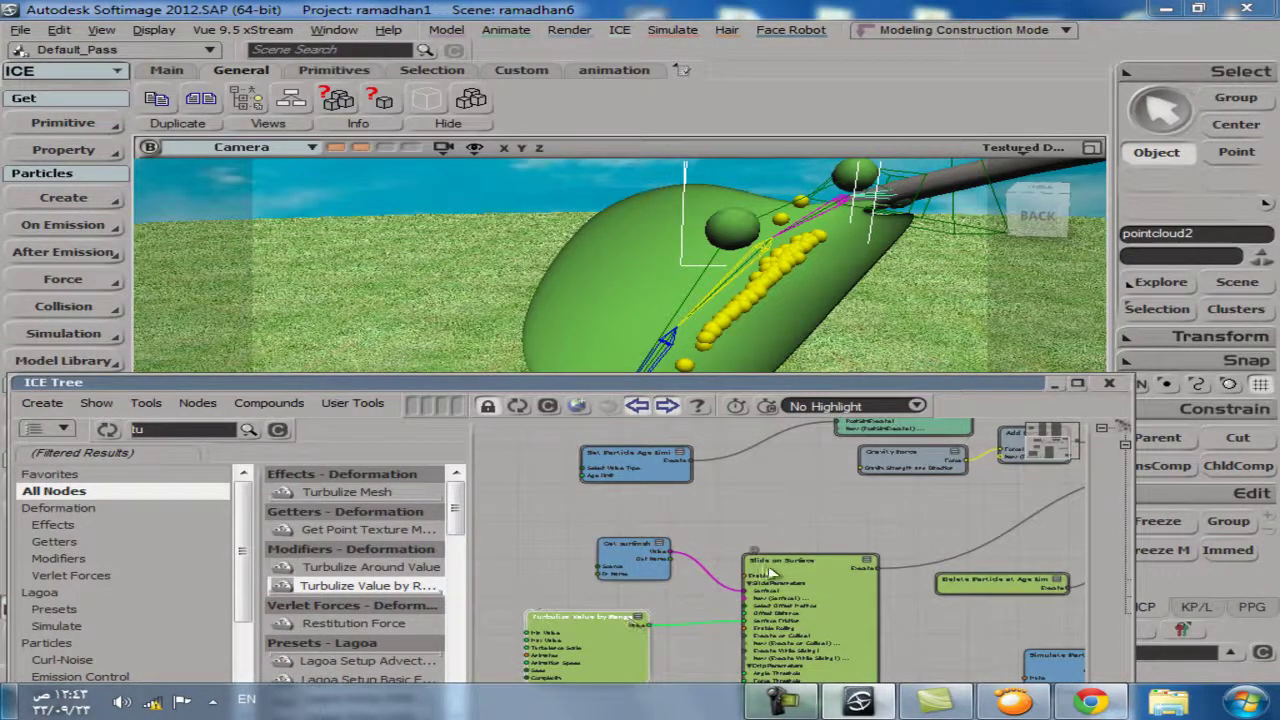
Inspect the Emit from Geometry node's emission settings, close them, and replay the simulation with the ICE Tree collapsed
scroll(775, 562, "down", 2)
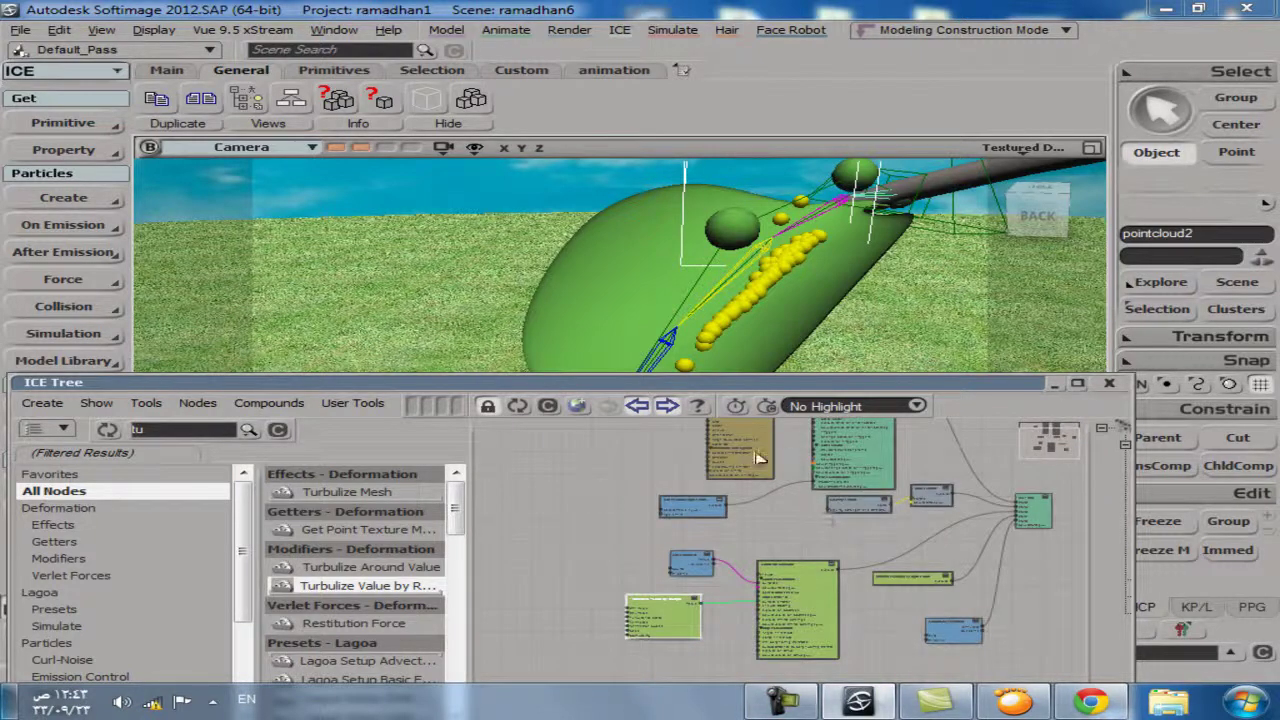
double_click(757, 458)
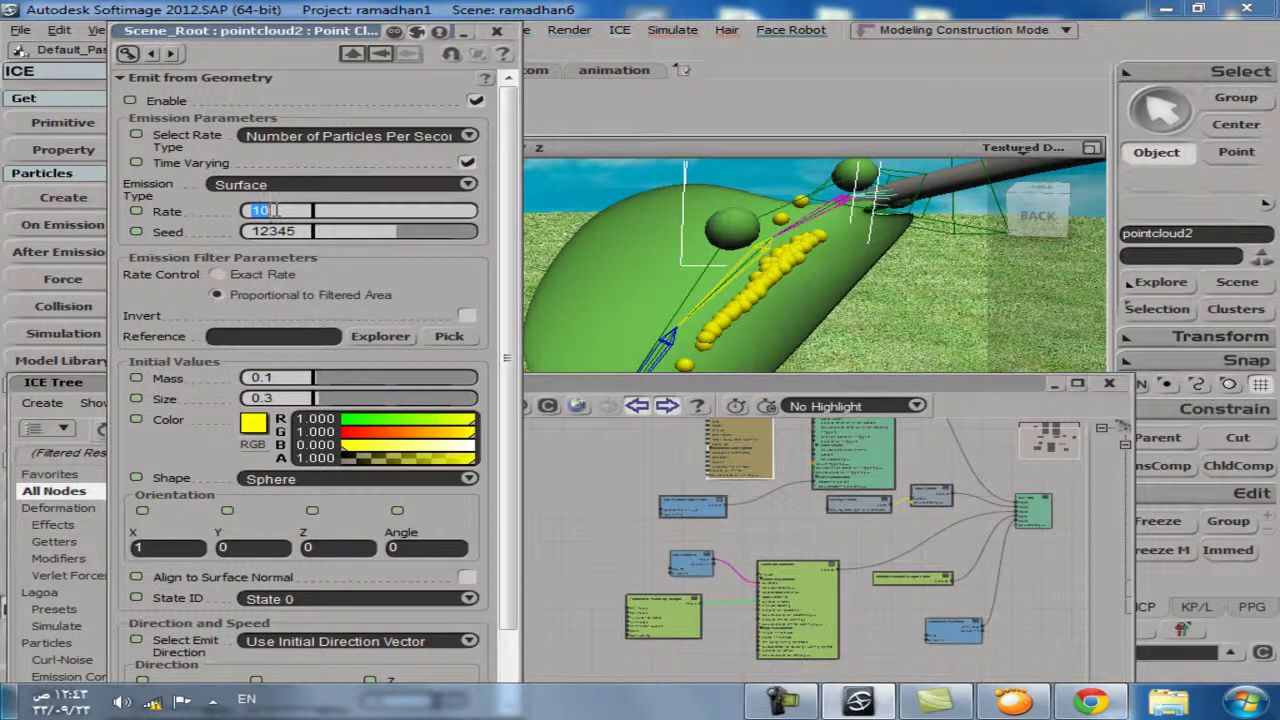
left_click(497, 31)
left_click(717, 388)
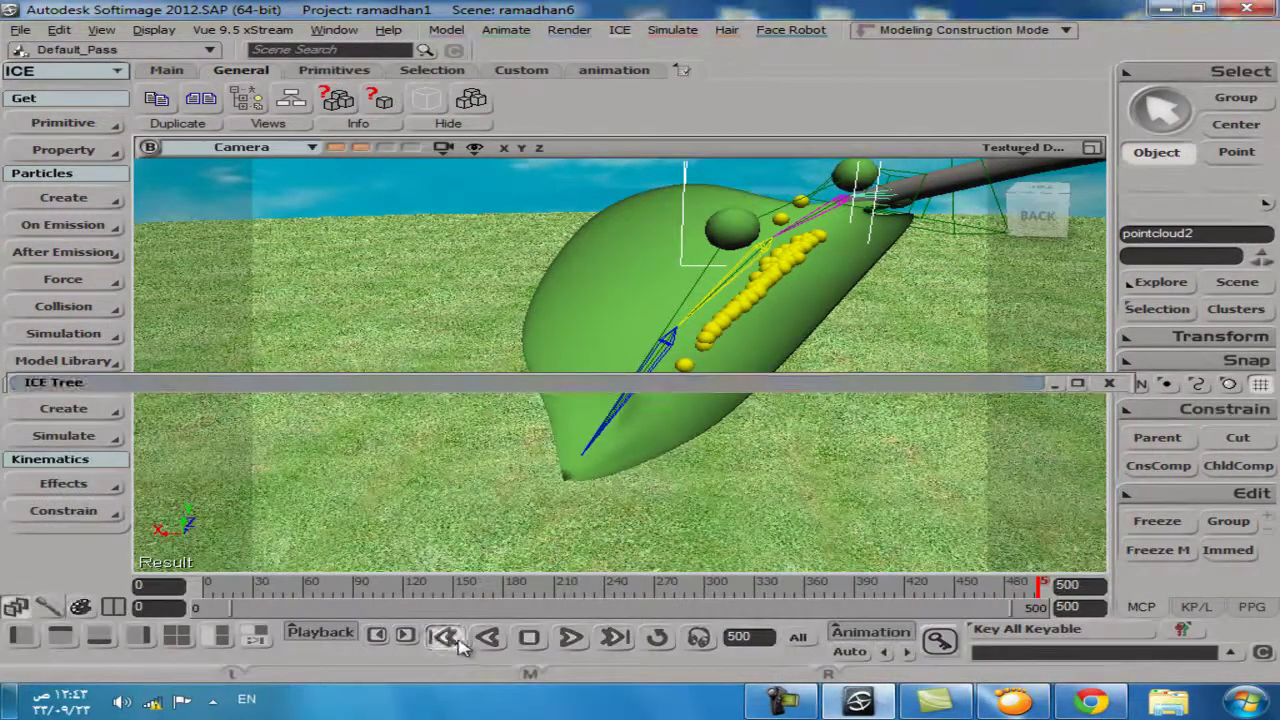
left_click(572, 638)
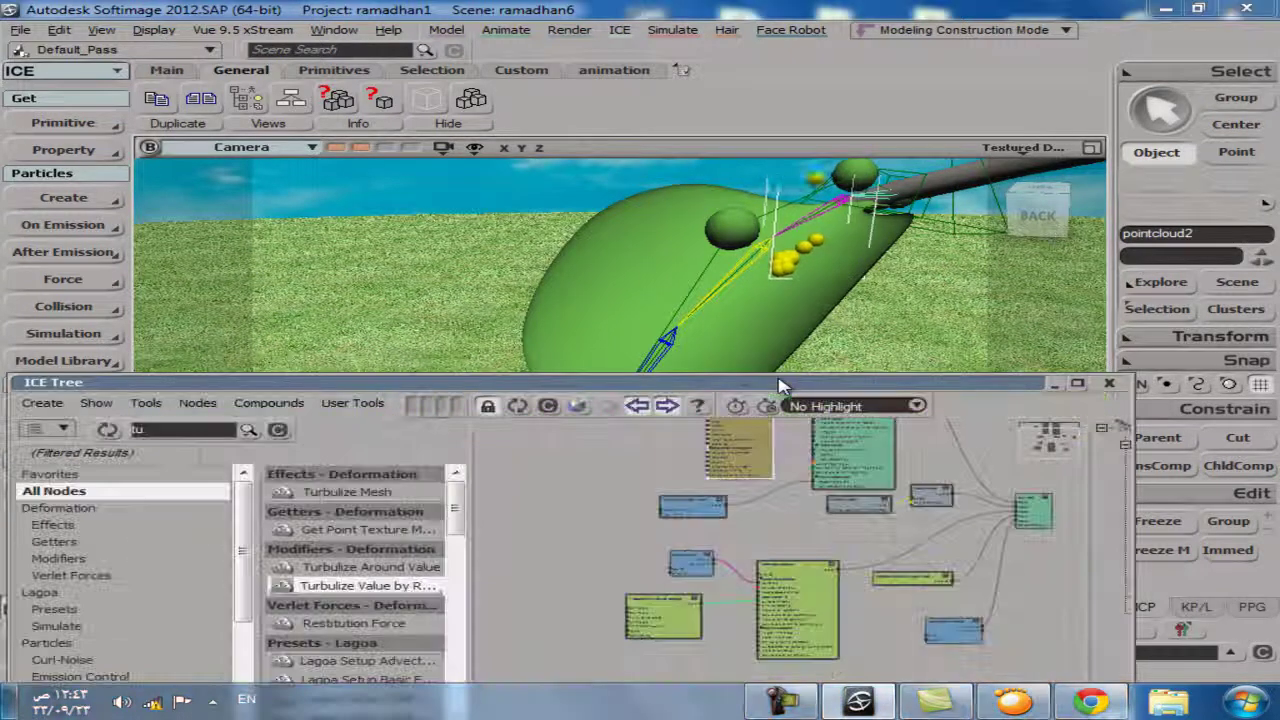
Reopen the Turbulize Value by Range properties, keep Turbulence Scale at 2.075, enable Animated, and replay the simulation above the collapsed ICE Tree
left_click_drag(740, 384, 720, 352)
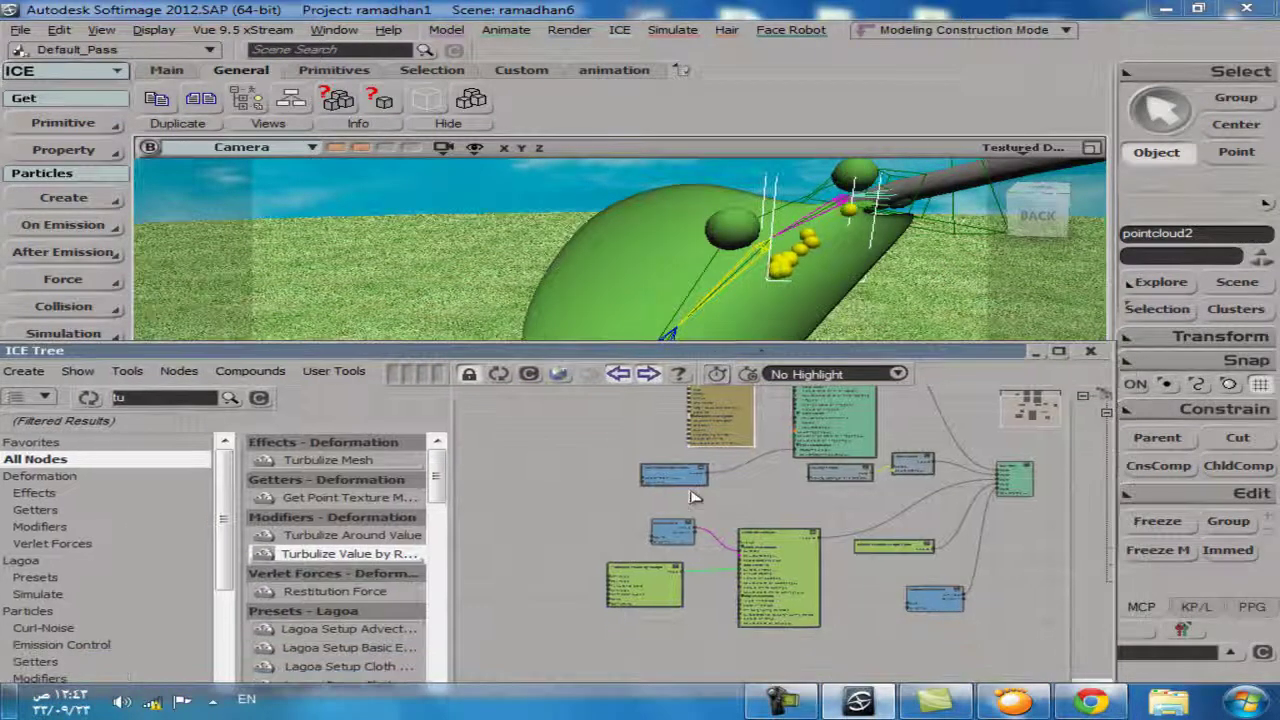
double_click(655, 587)
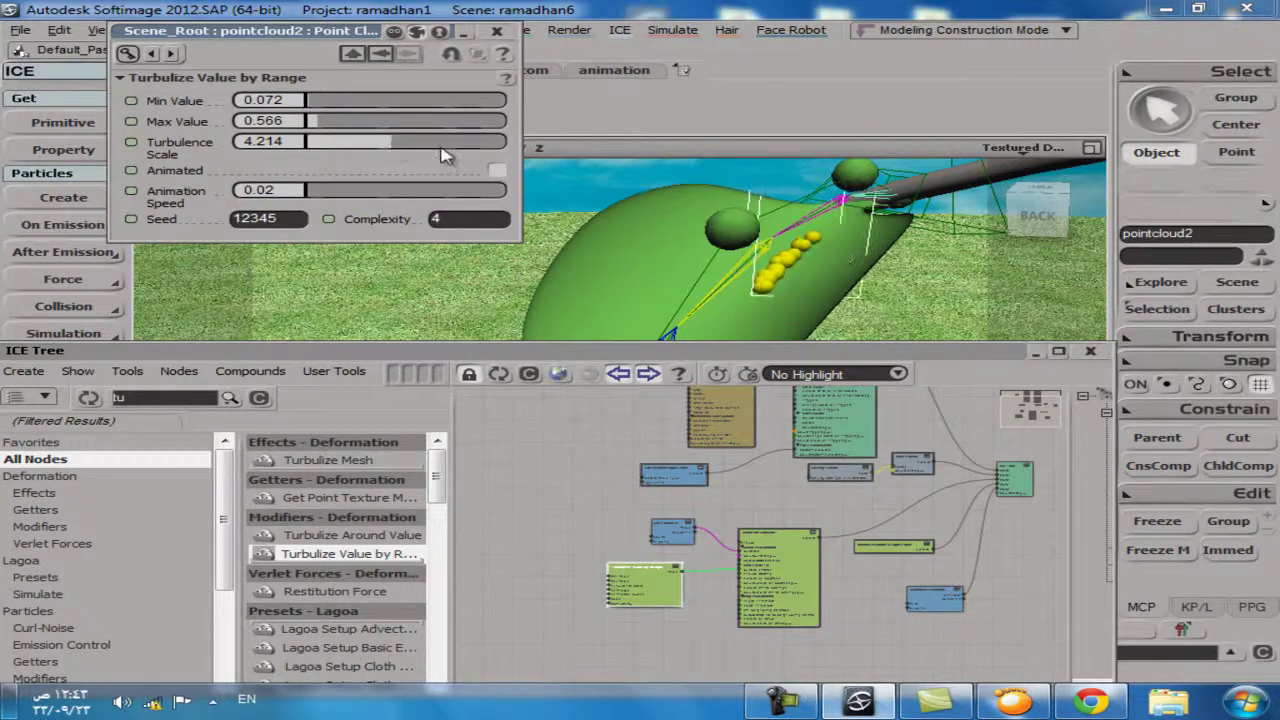
double_click(613, 352)
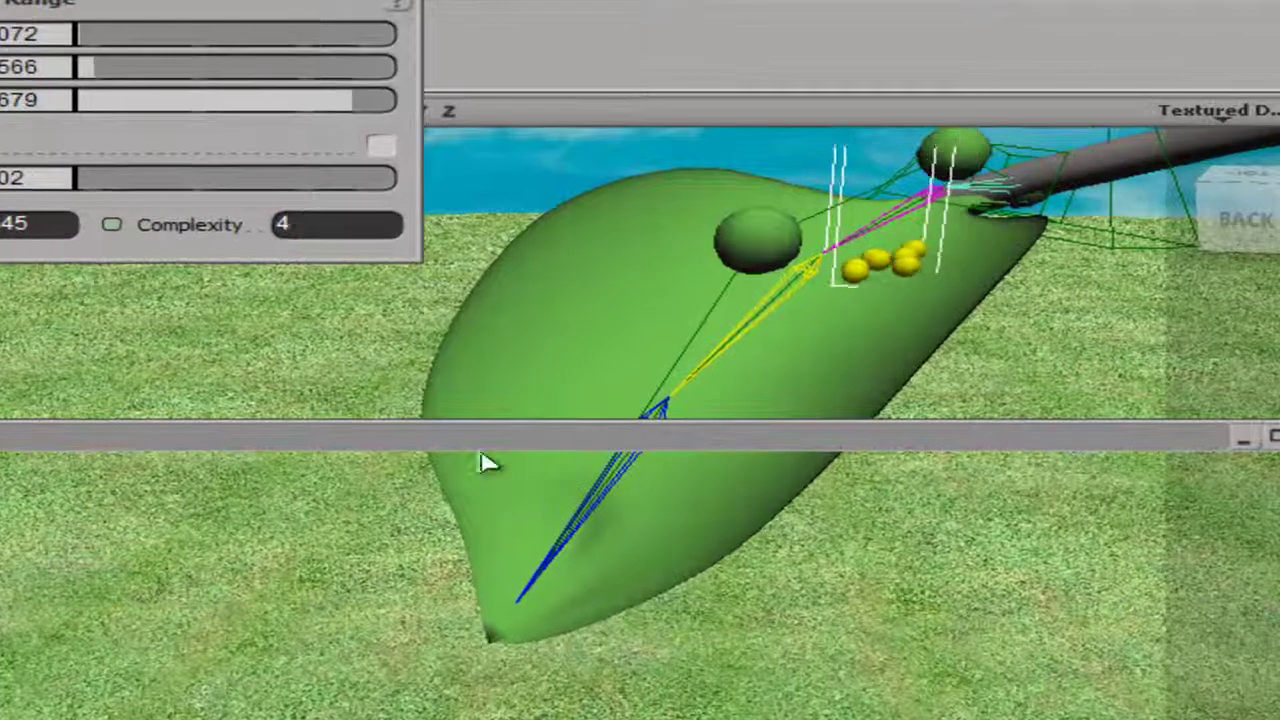
left_click_drag(171, 100, 145, 99)
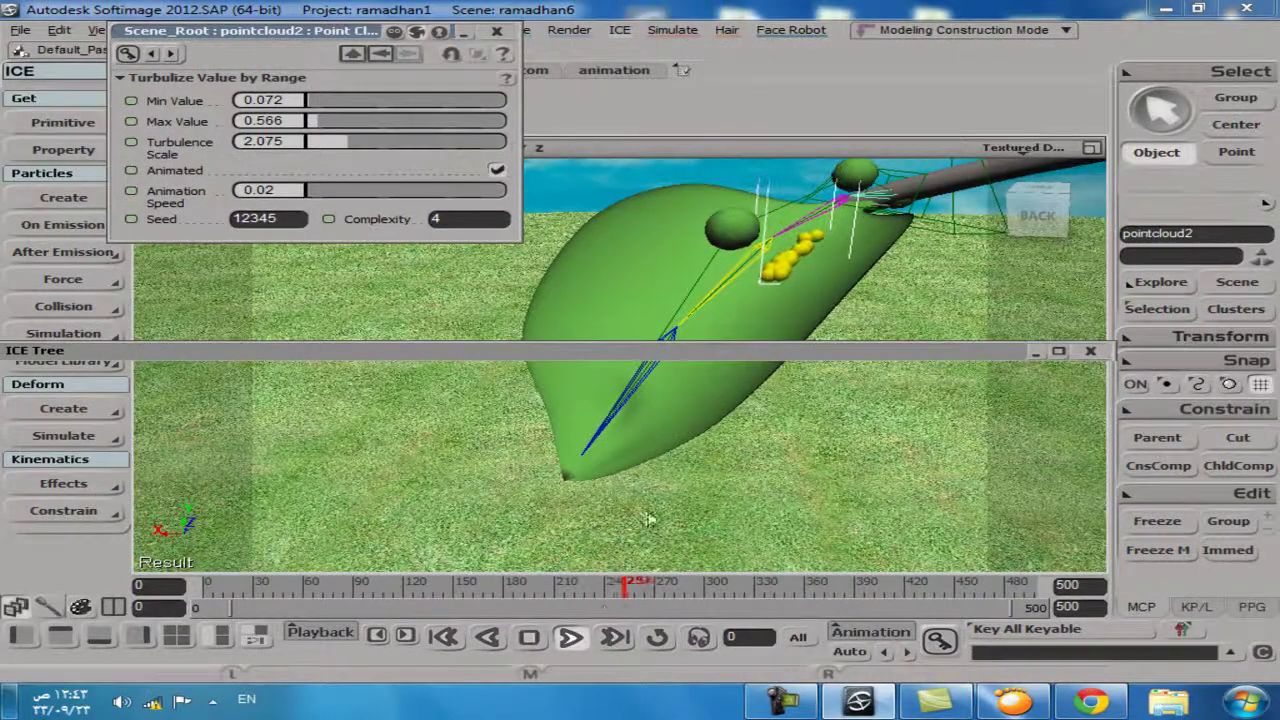
left_click(570, 640)
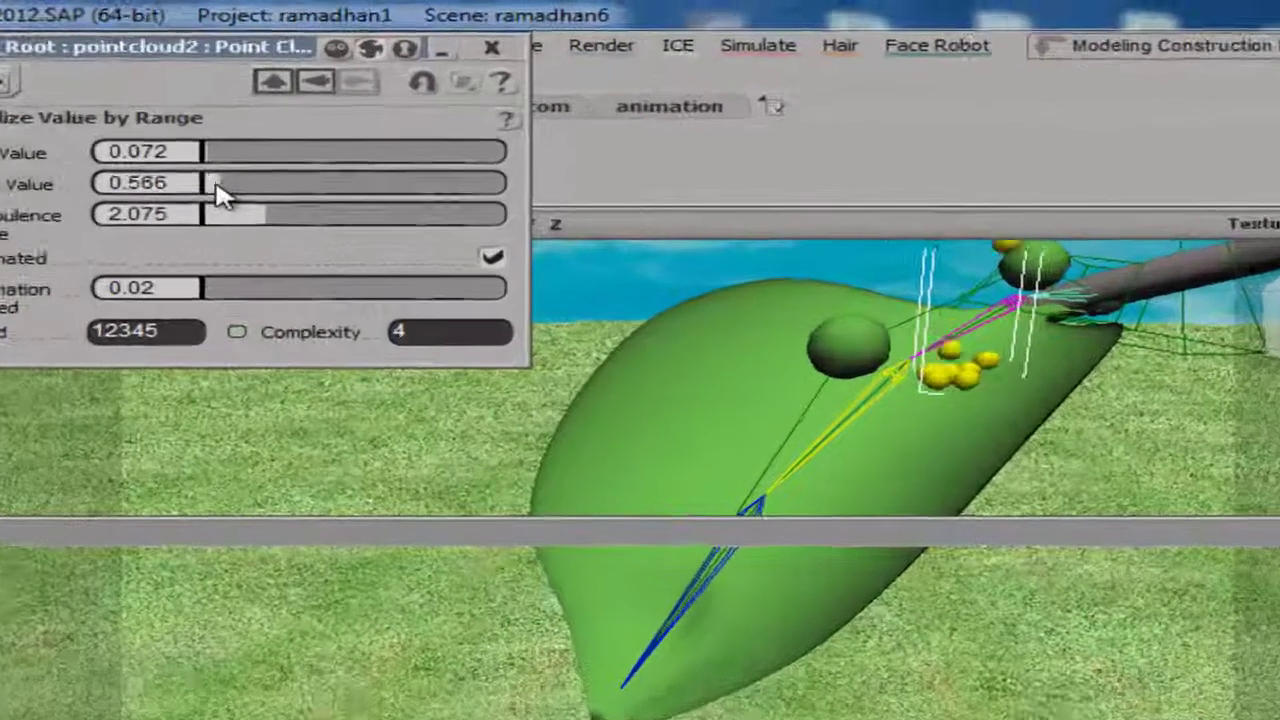
Tune the turbulence Max Value while replaying the simulation, trying 0.252, 0.126 and 0.189 before setting it to 0.063
left_click_drag(220, 195, 216, 195)
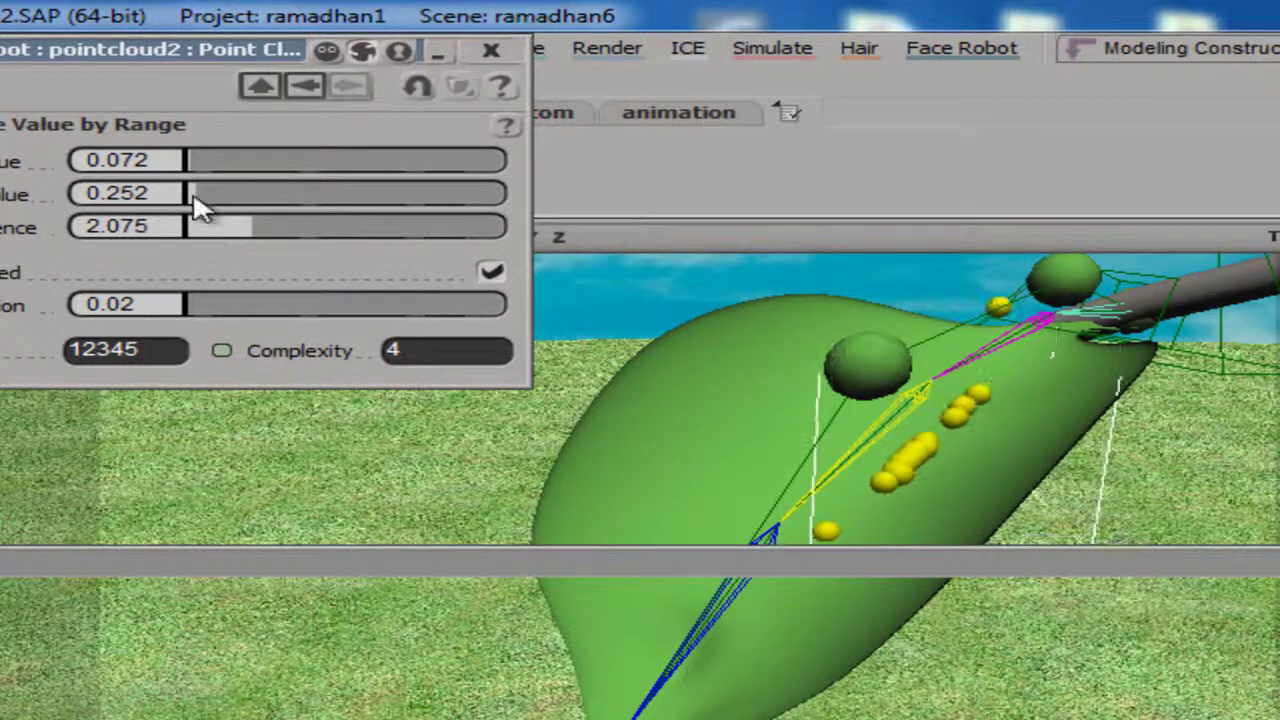
left_click_drag(198, 199, 195, 199)
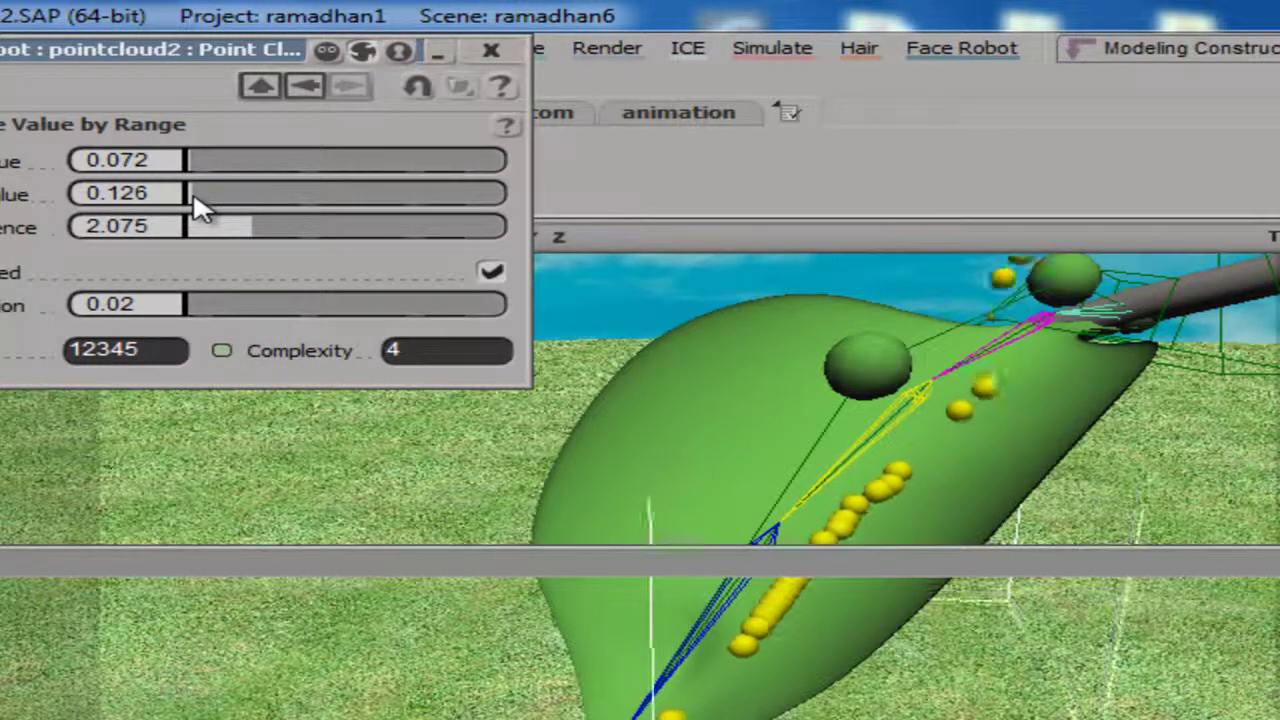
left_click_drag(195, 200, 190, 200)
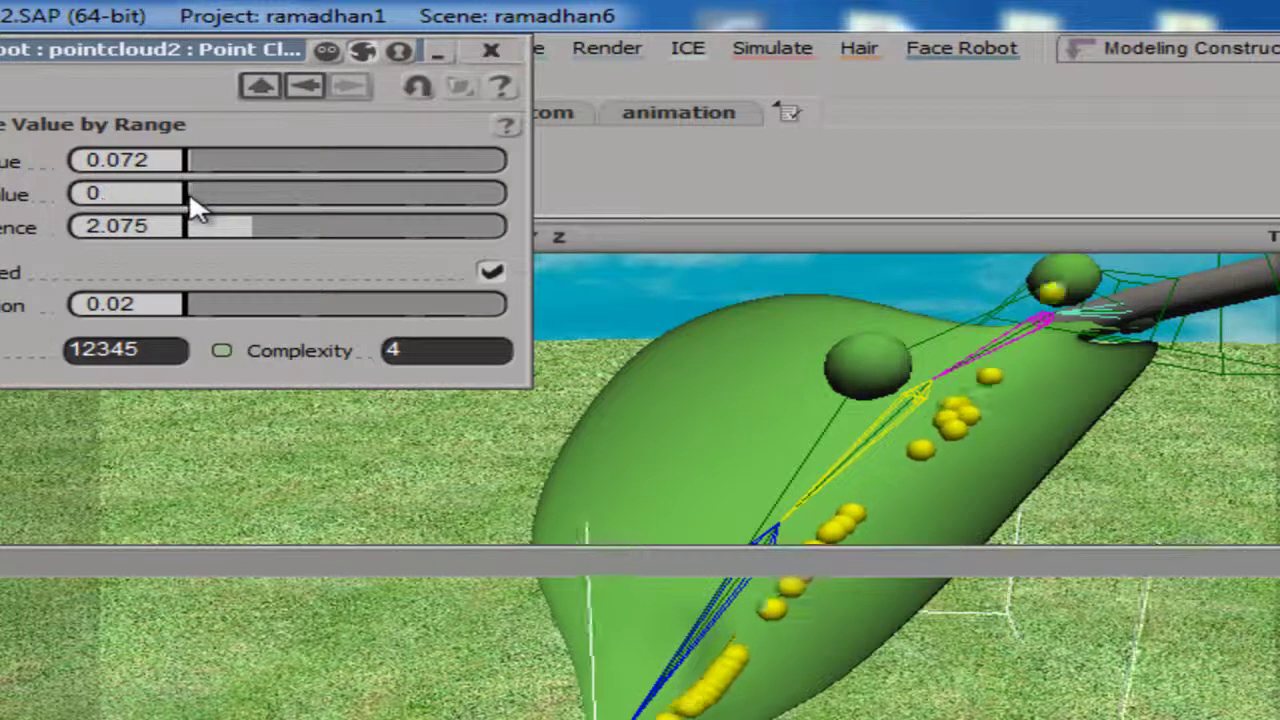
type("063")
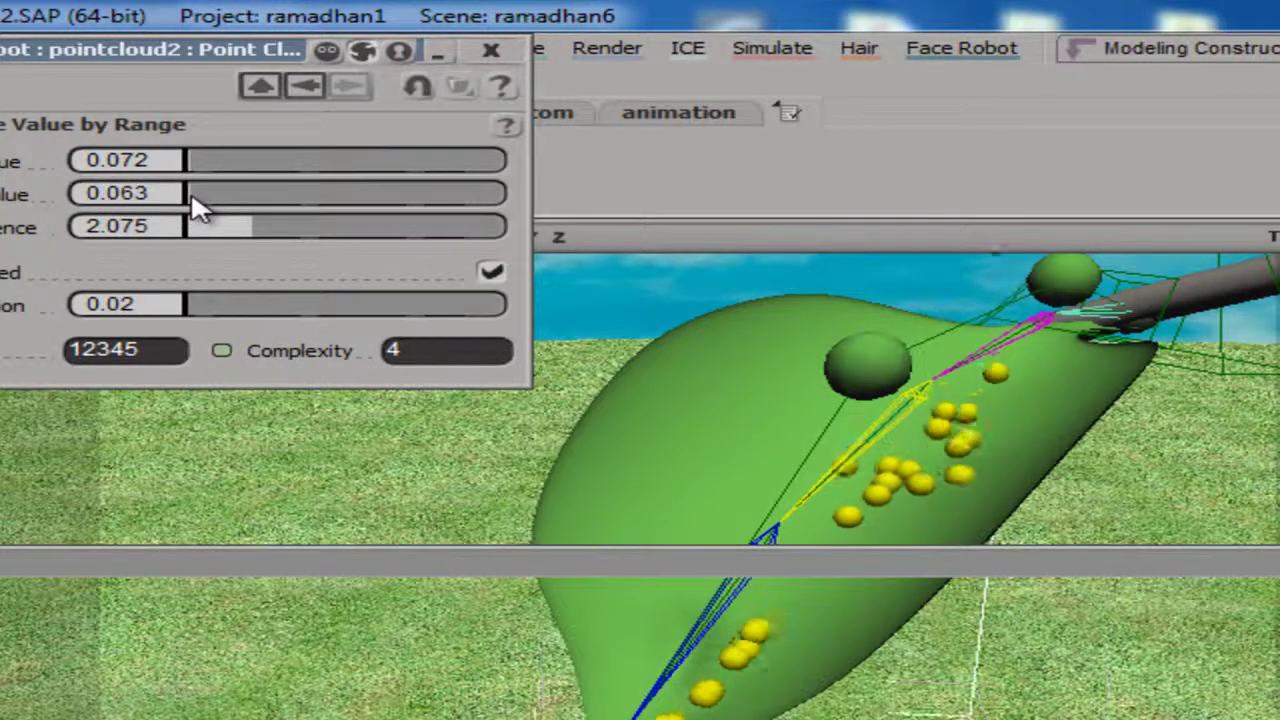
left_click_drag(193, 199, 198, 200)
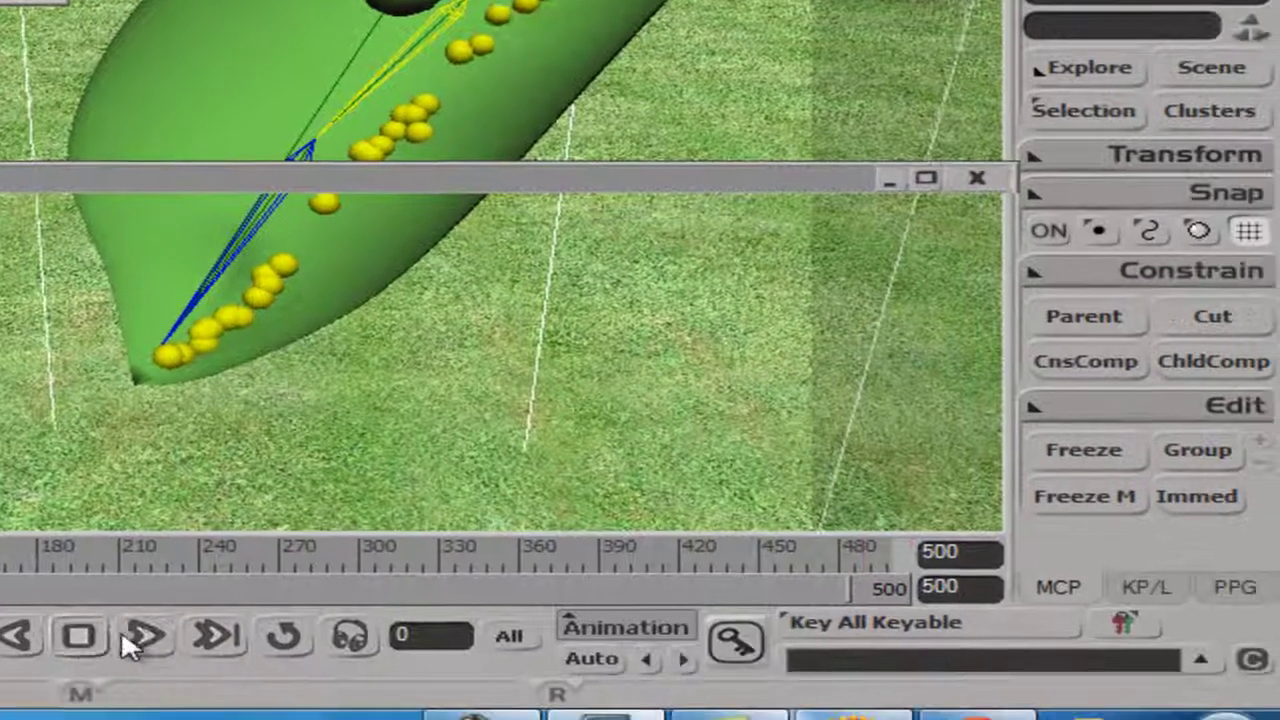
left_click(143, 637)
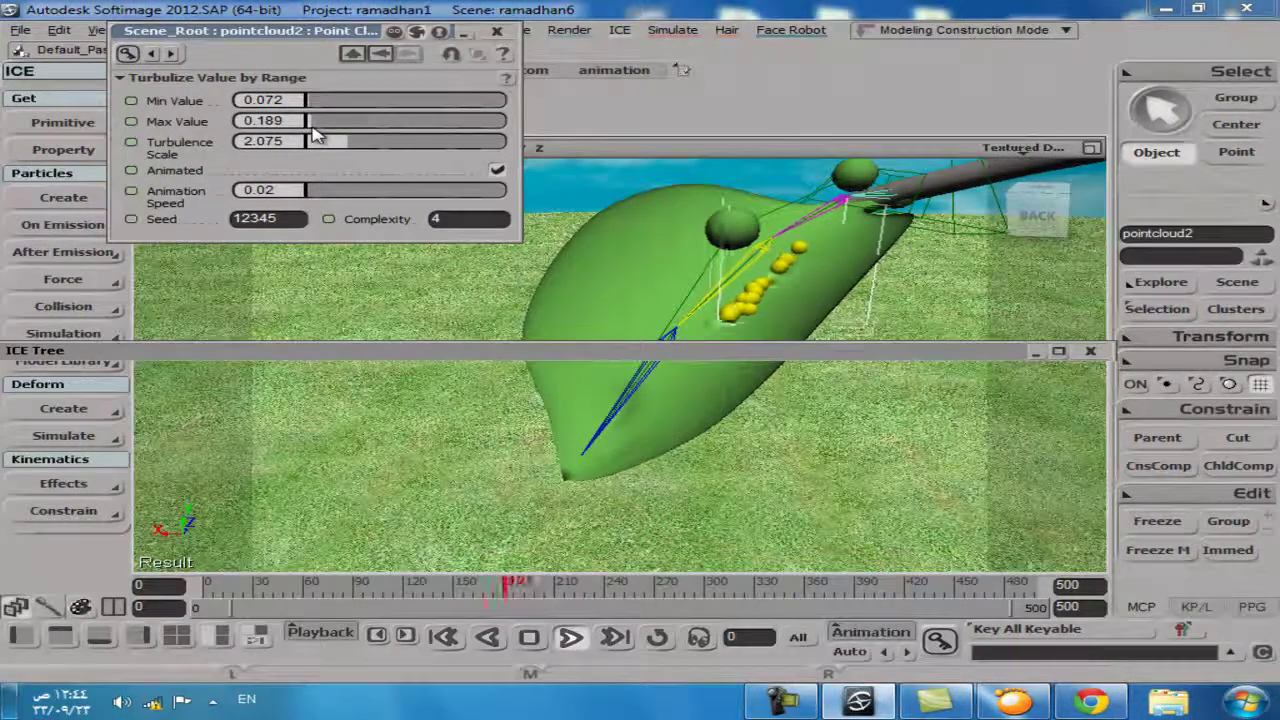
left_click(445, 637)
left_click(569, 638)
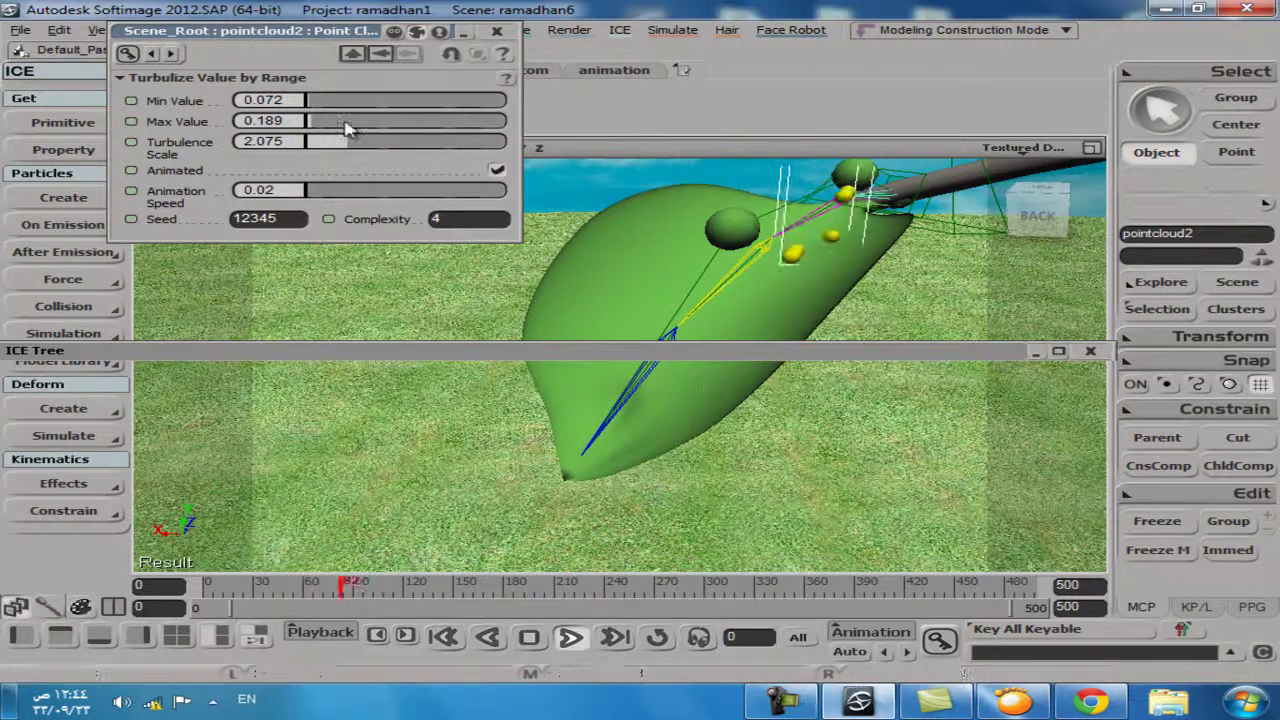
left_click(310, 125)
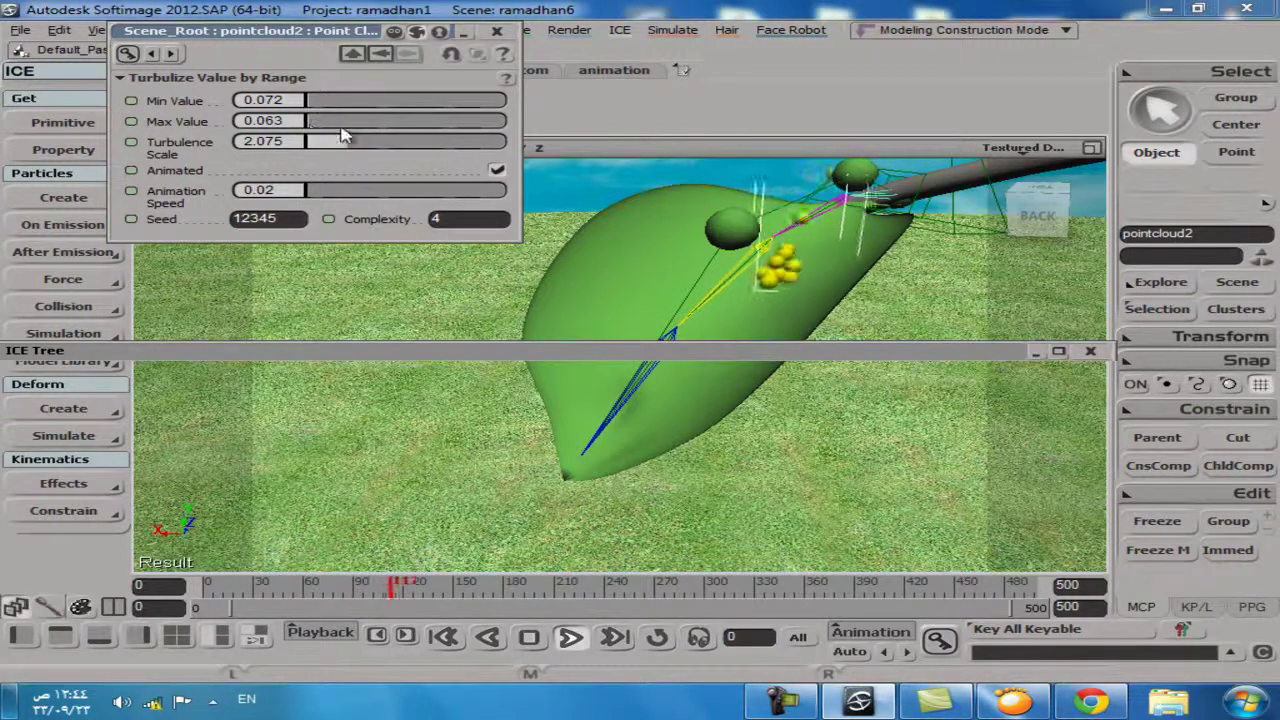
Replay the simulation and check the properties of the Slide on Surface, Turbulize Value by Range and Emit from Geometry nodes, closing each
left_click(572, 638)
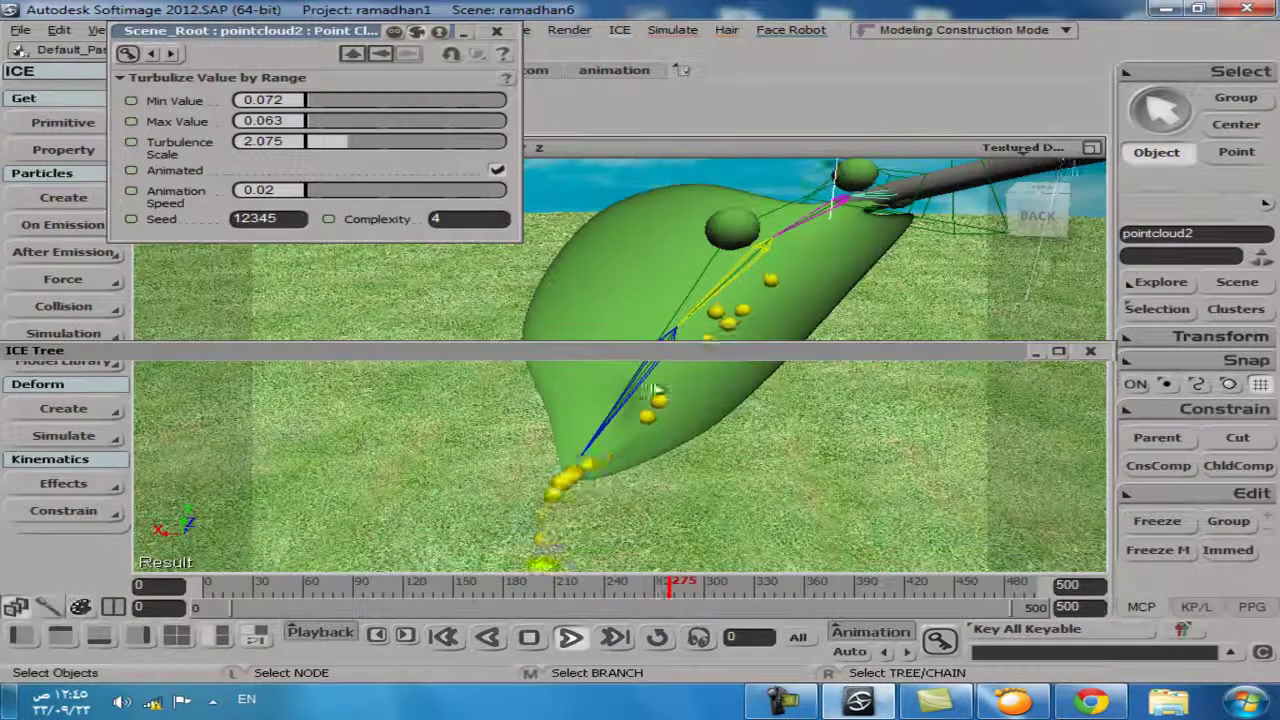
left_click(496, 33)
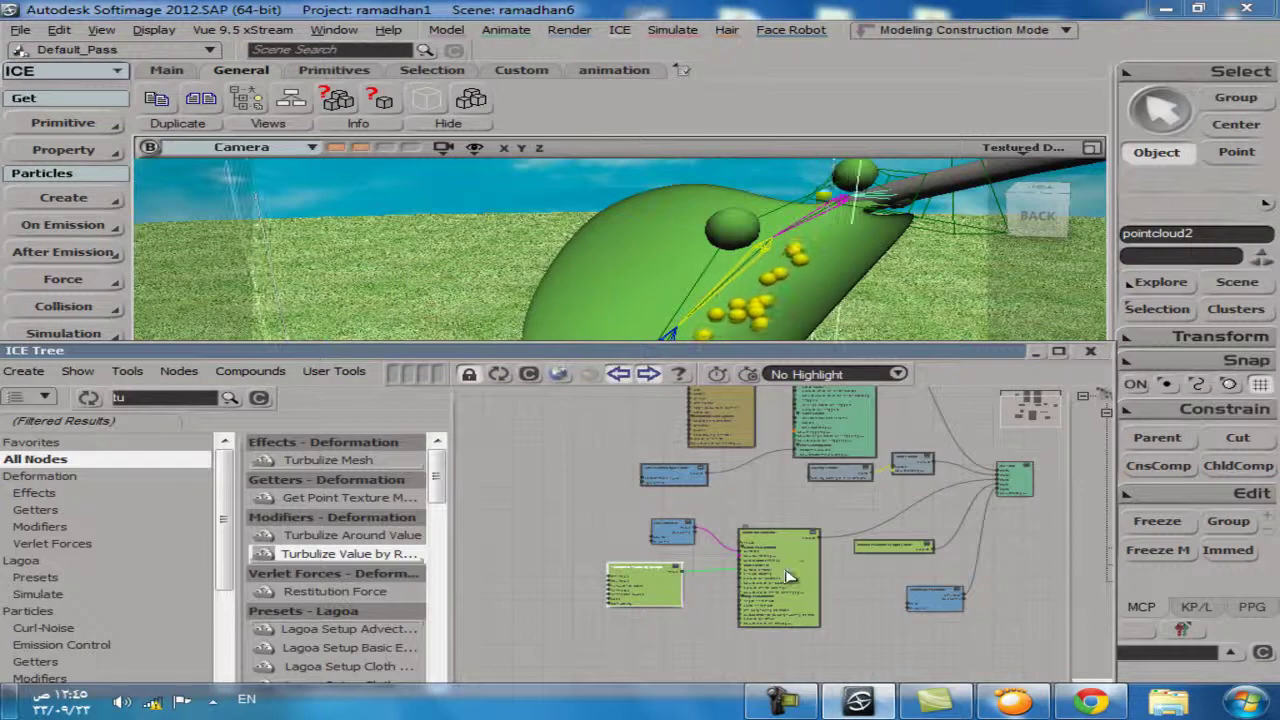
double_click(800, 583)
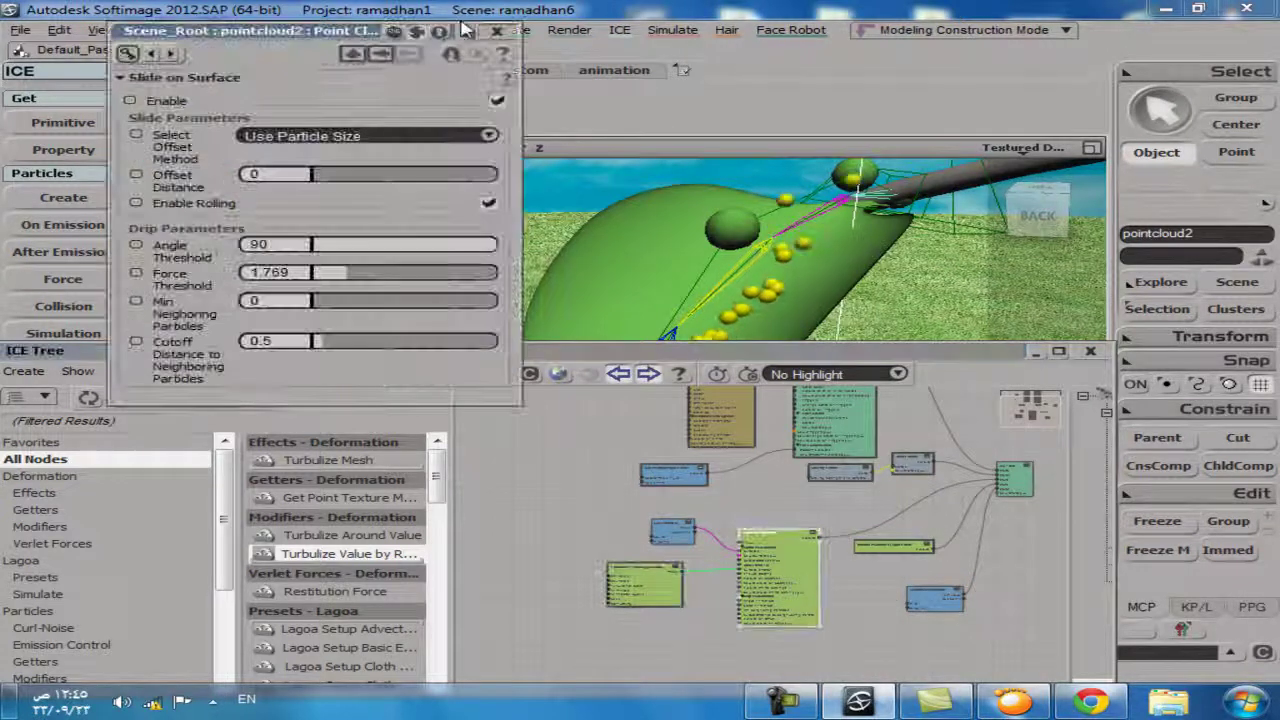
left_click(496, 33)
double_click(645, 585)
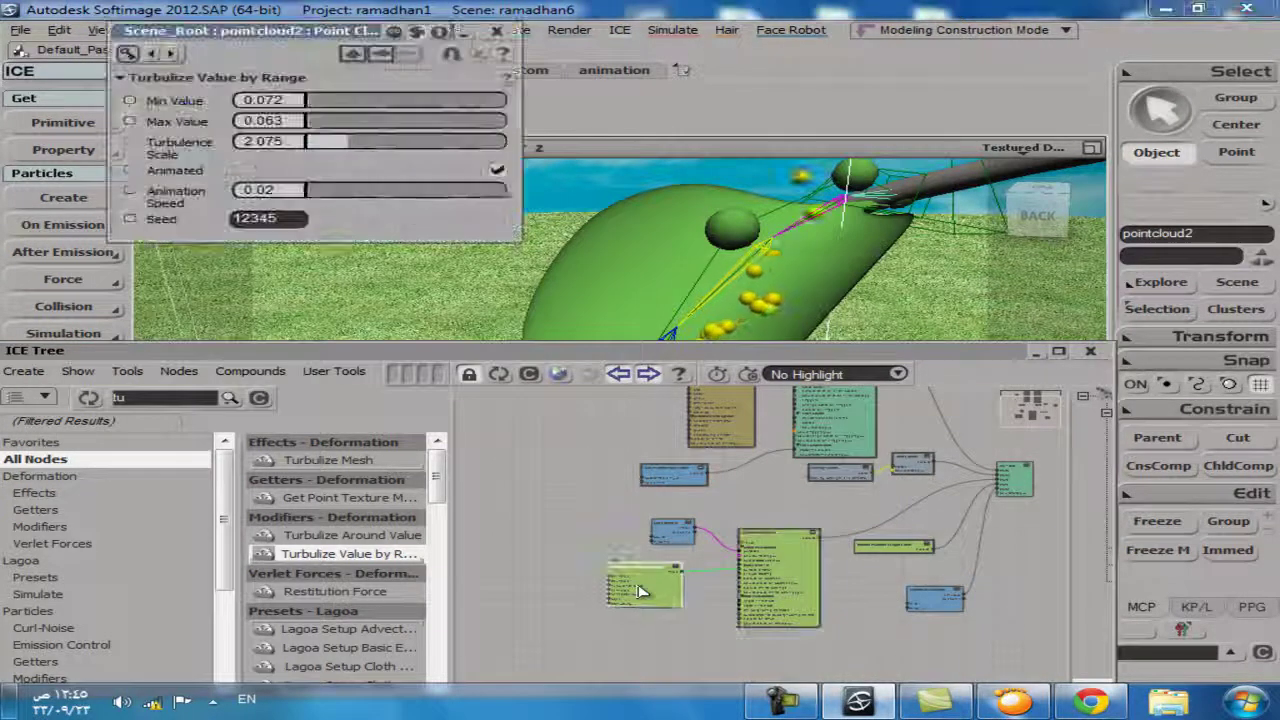
left_click(496, 33)
double_click(720, 415)
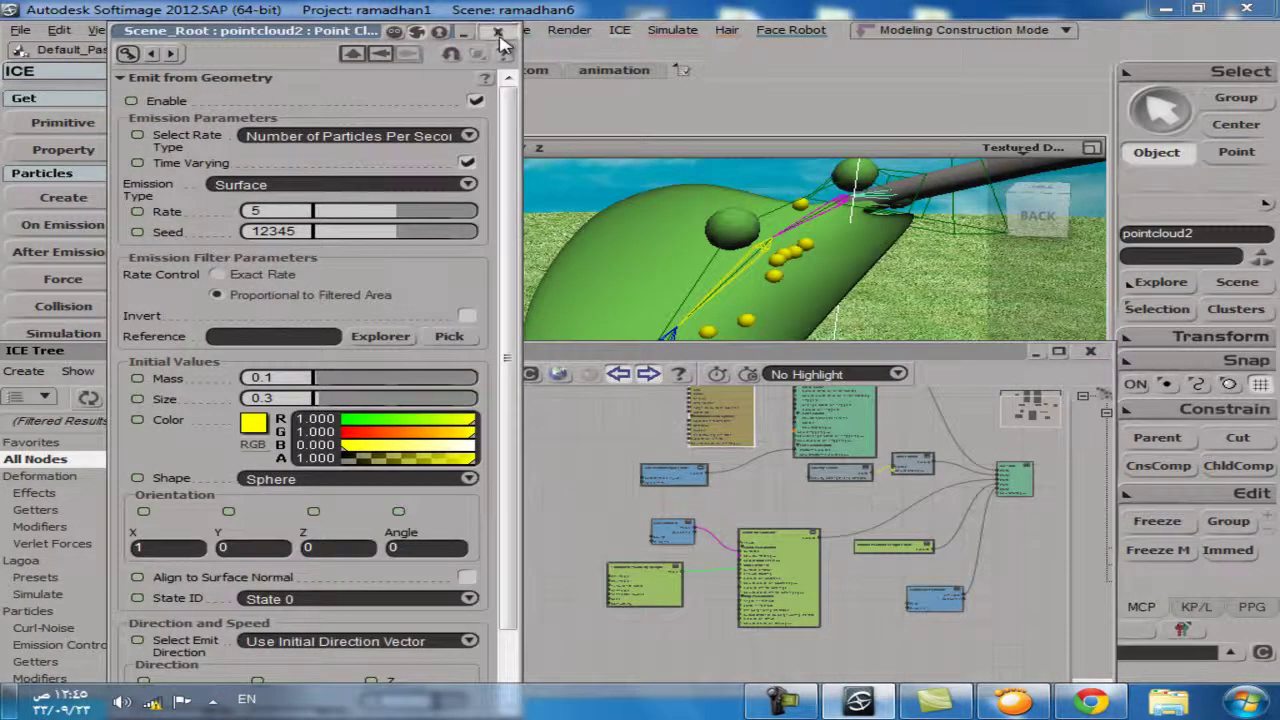
left_click(497, 33)
Open the Slide on Surface node's properties, shift the ICE Tree window off the leaf, and replay the simulation from the start
double_click(783, 578)
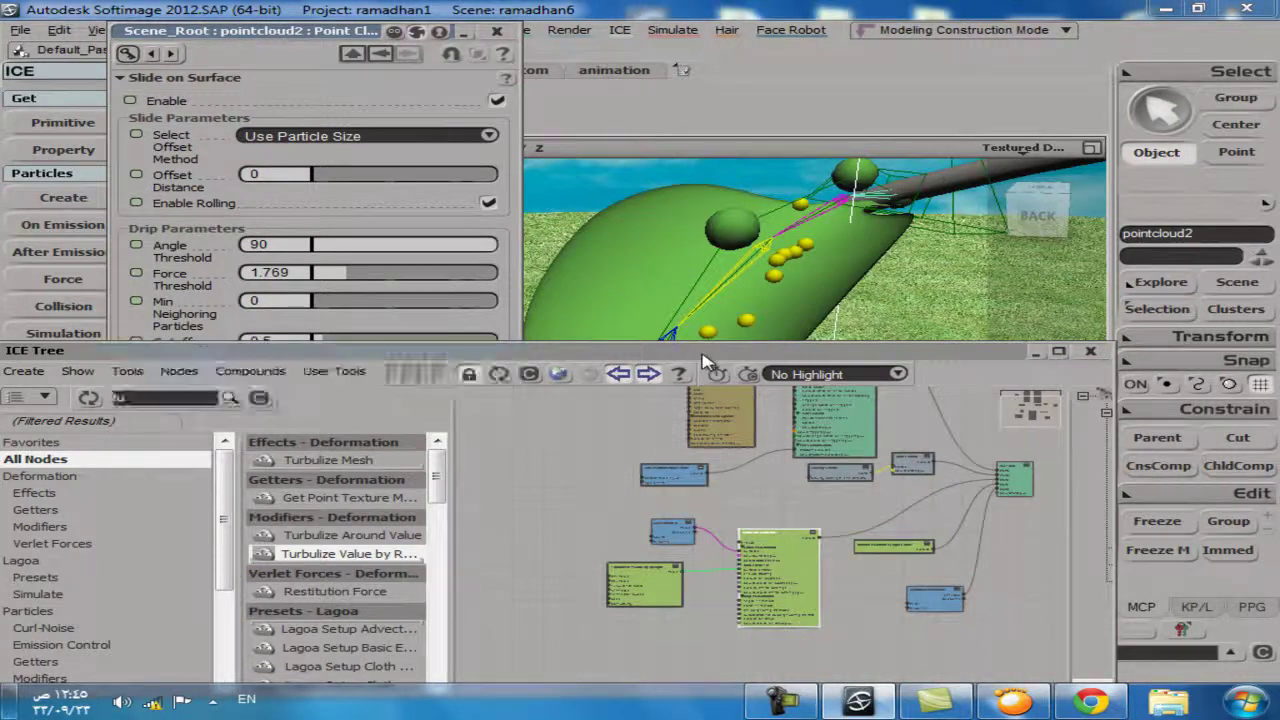
left_click(636, 352)
left_click_drag(600, 370, 600, 517)
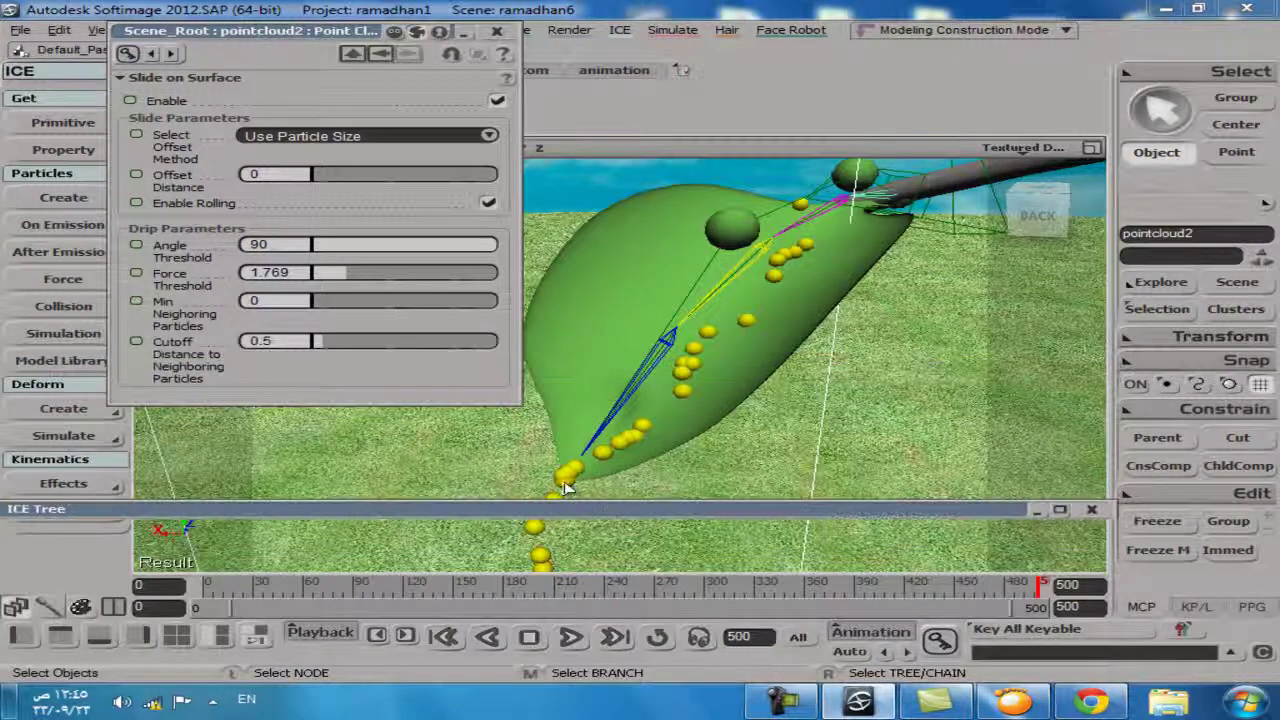
left_click(443, 637)
left_click(571, 637)
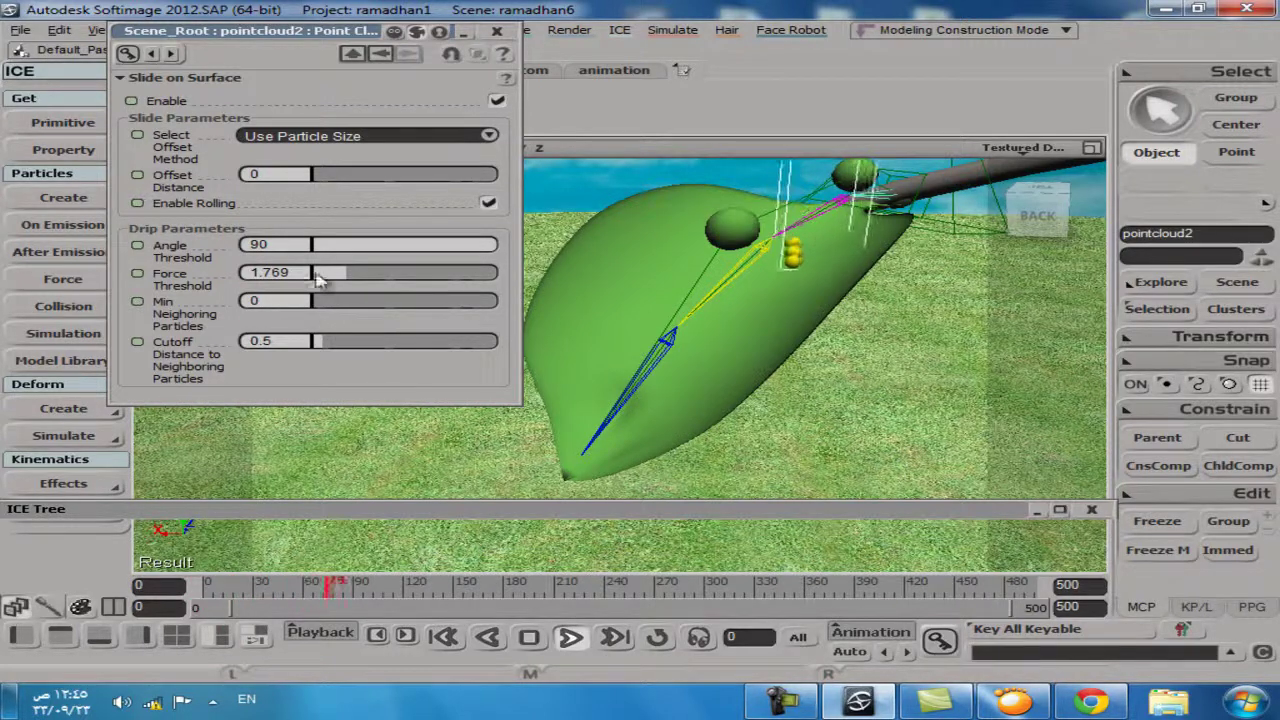
Tune the Force Threshold during playback, trying 2.585, 4.966 and 2.313 before setting it to 2.721, and restart the simulation
left_click_drag(345, 281, 365, 281)
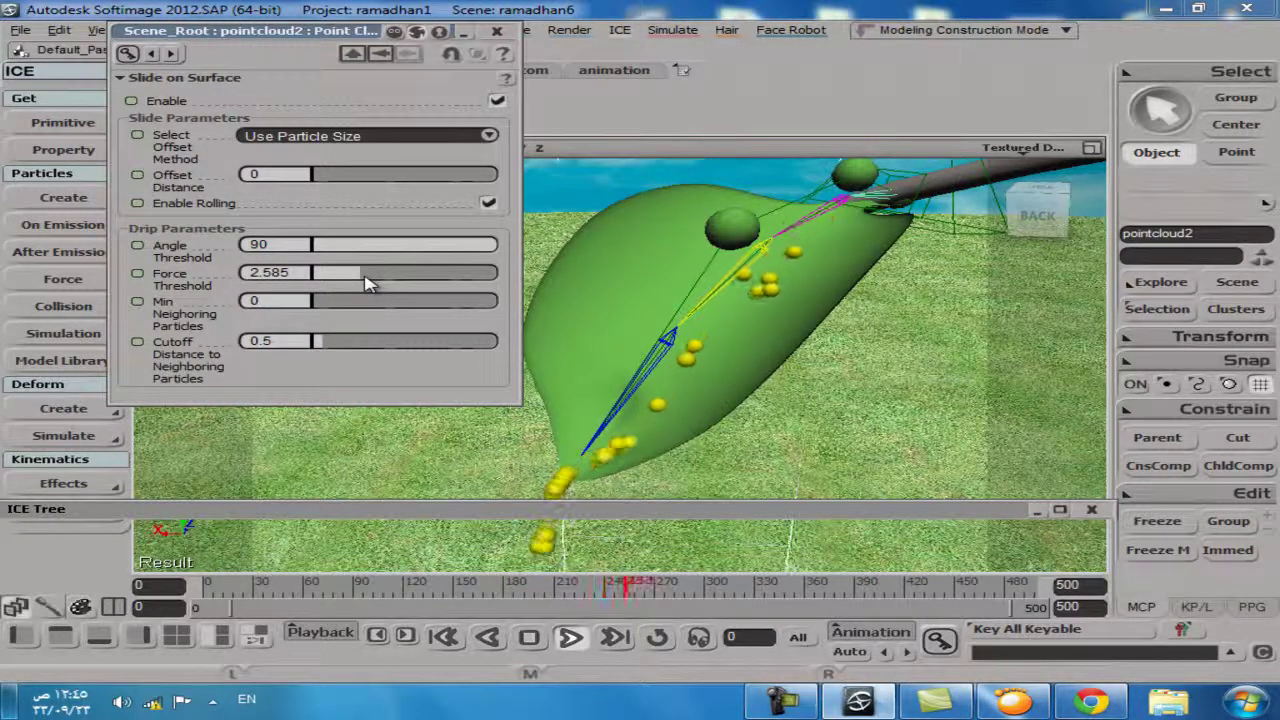
left_click_drag(390, 280, 407, 277)
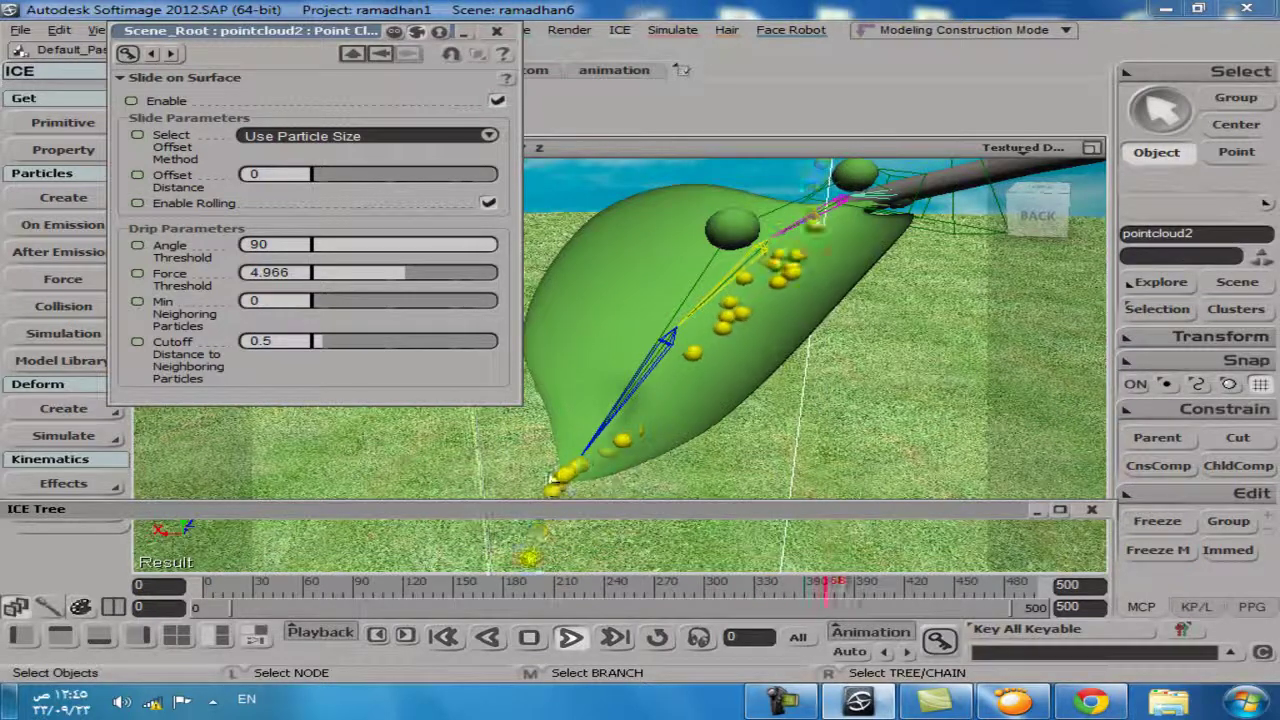
left_click(358, 276)
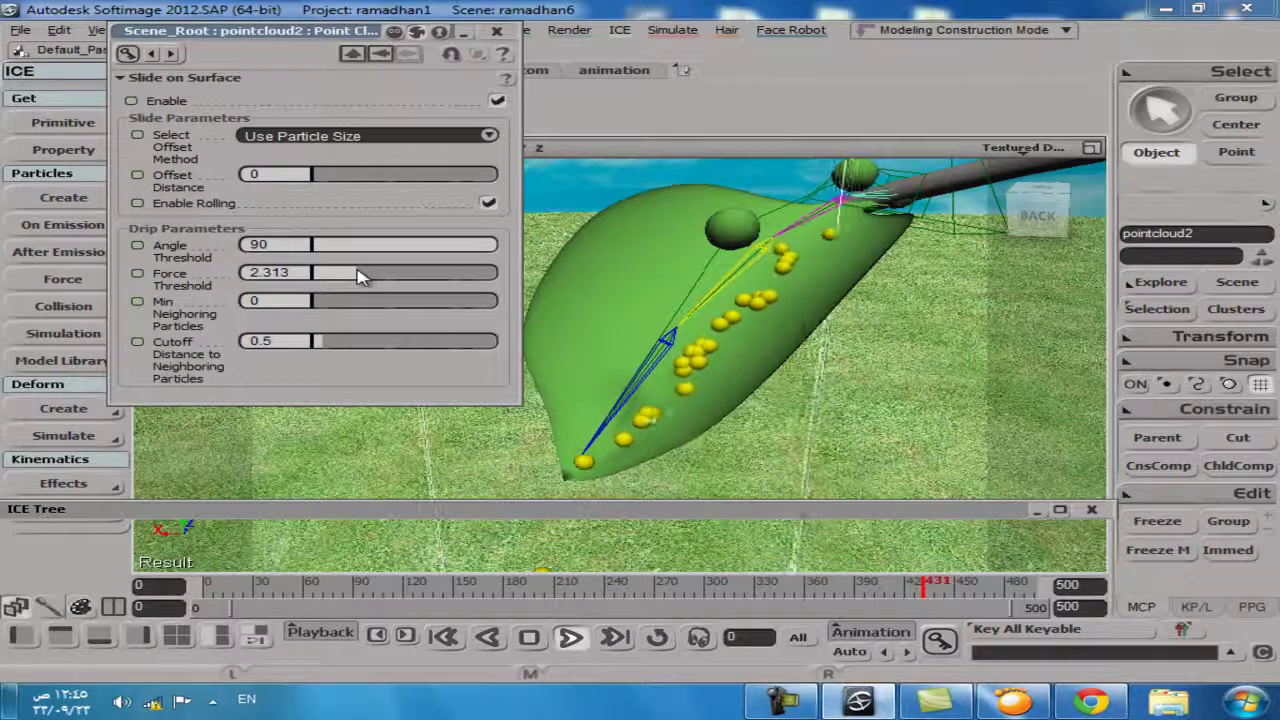
left_click_drag(360, 277, 368, 277)
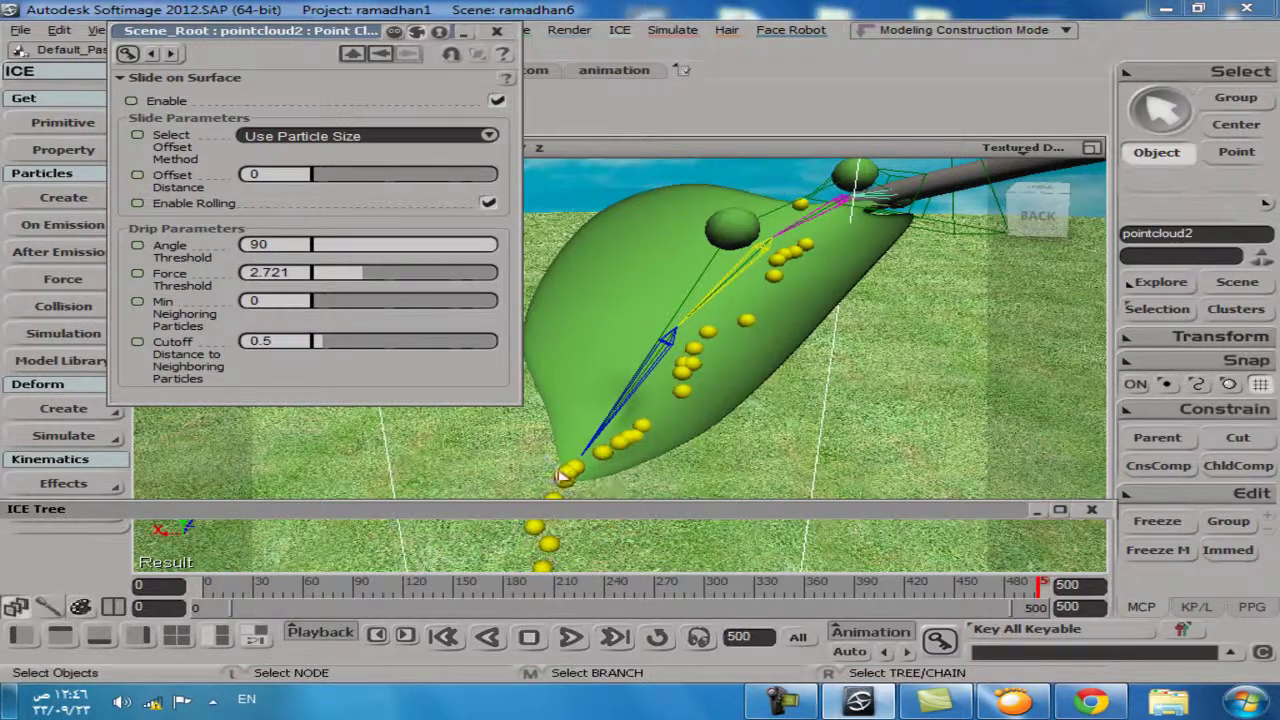
left_click(444, 636)
left_click(571, 636)
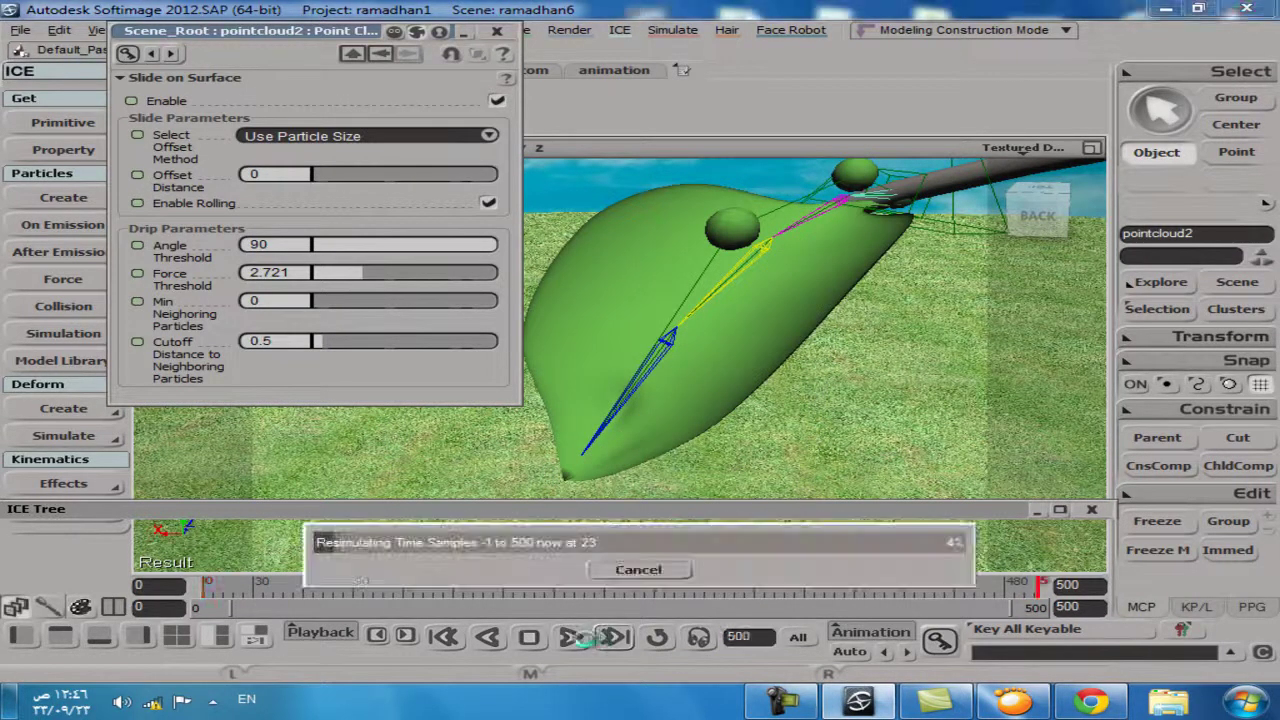
left_click(640, 569)
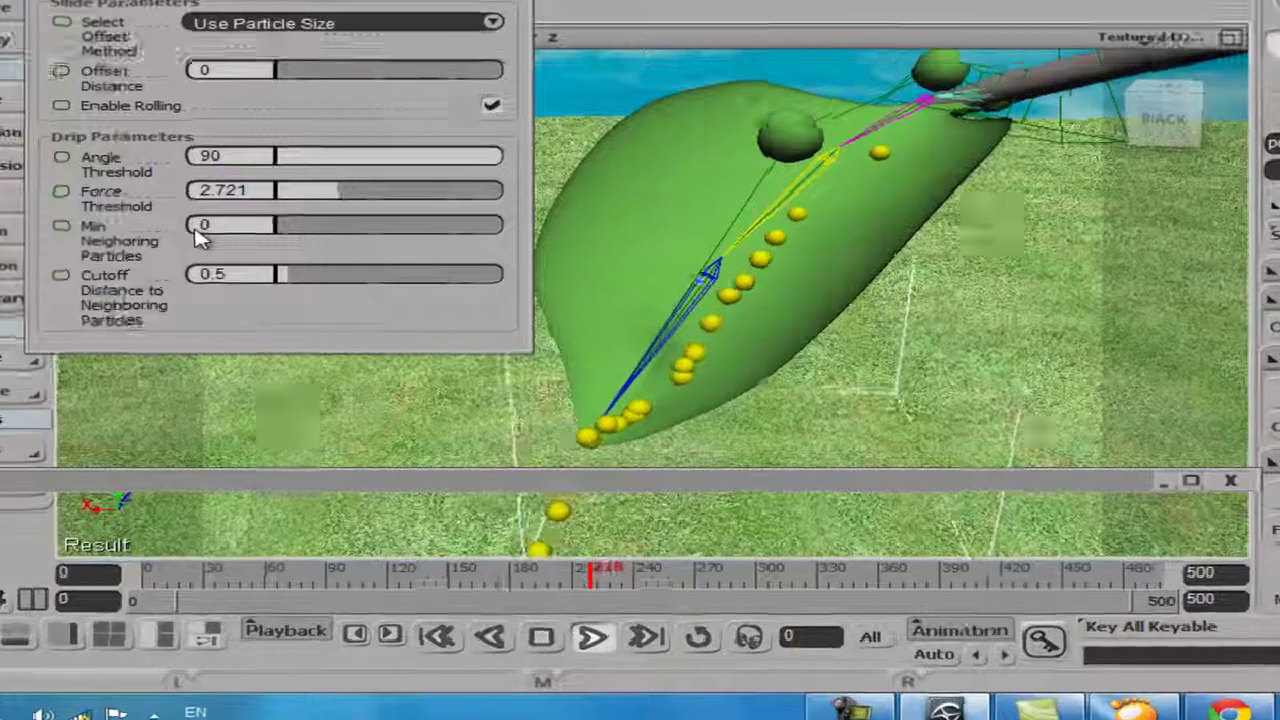
Set the minimum number of neighboring particles for dripping to 5 and replay the simulation from the start
left_click(255, 300)
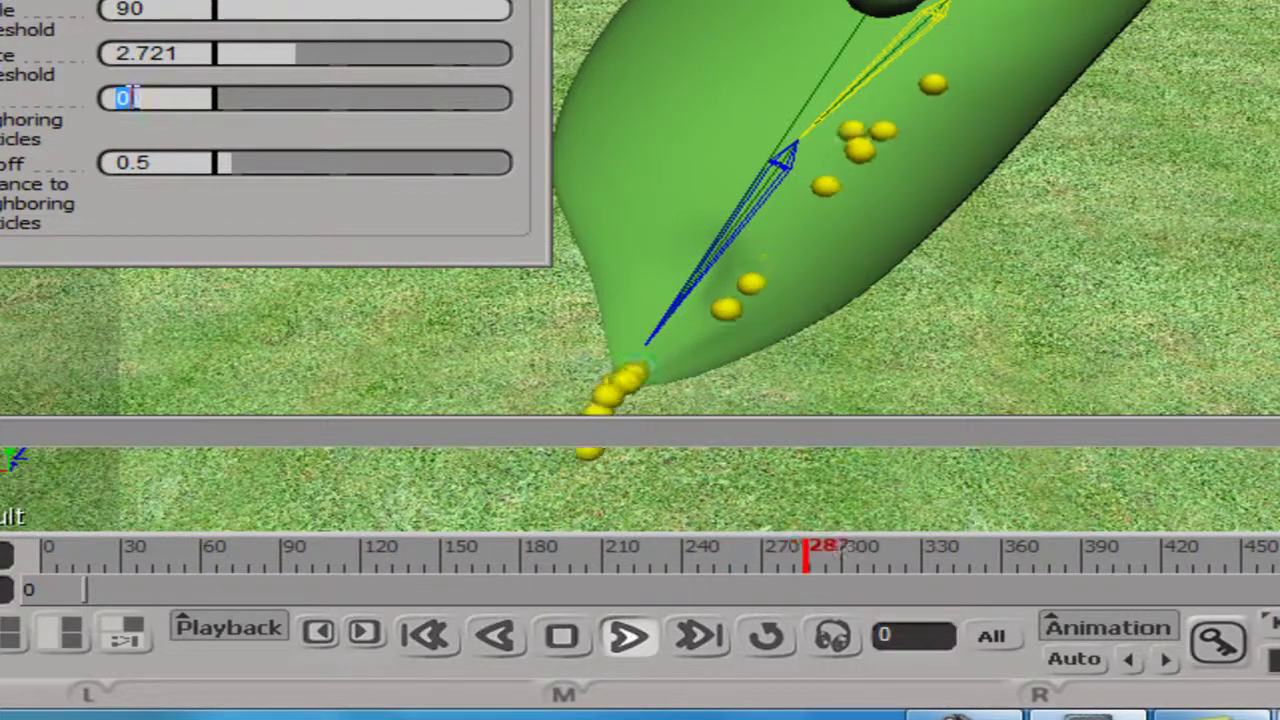
type("5")
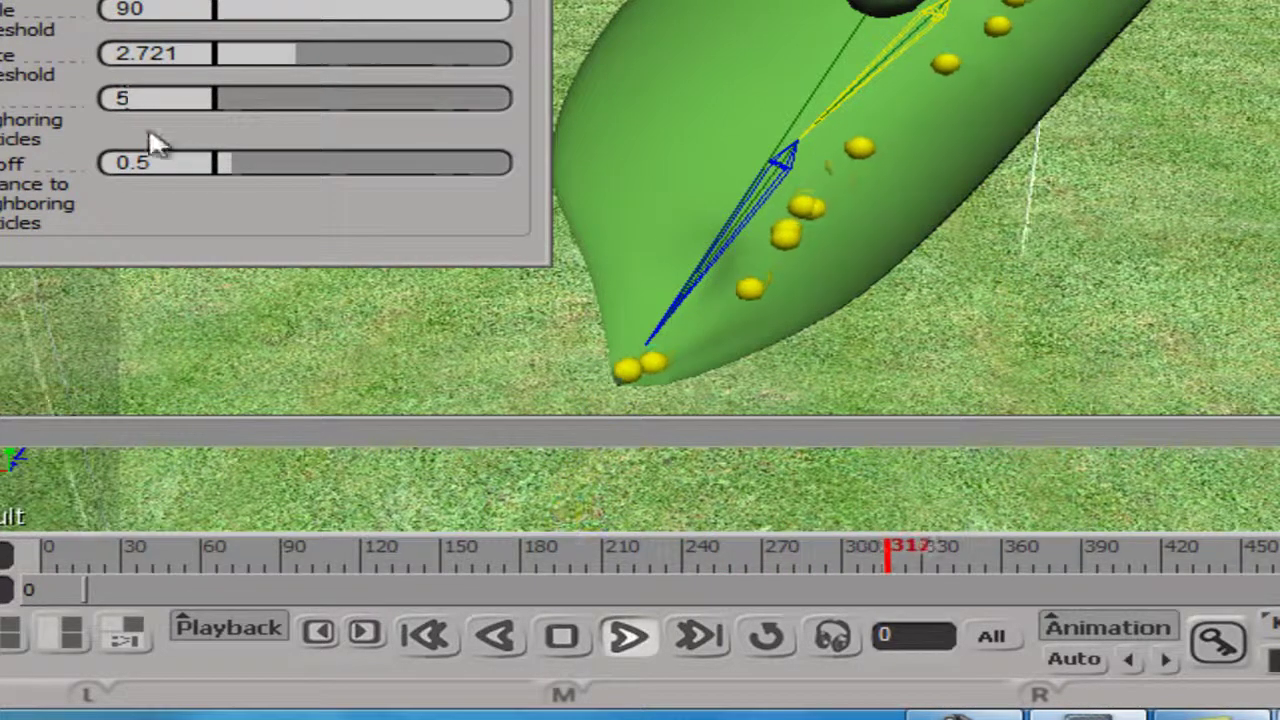
left_click(444, 634)
left_click(630, 638)
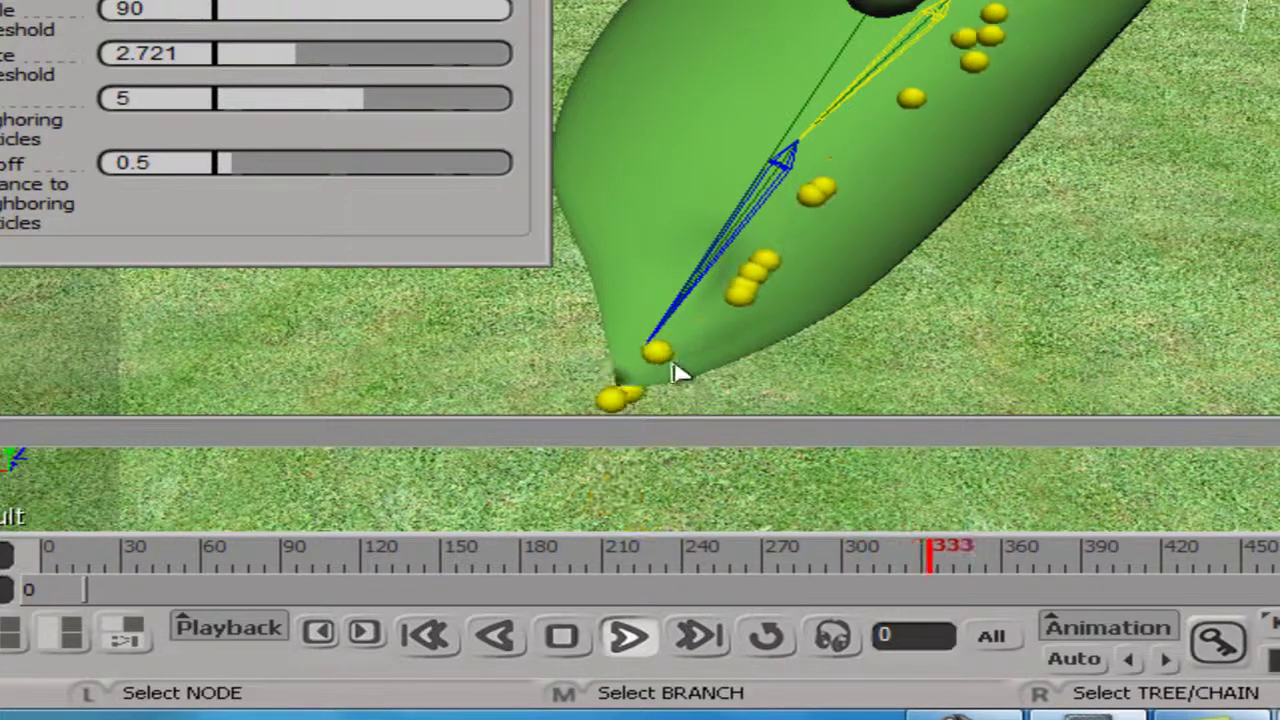
Set the Cutoff Distance to Neighboring Particles to 0.62, replay the simulation to check the dripping at the leaf tip, and close the properties
left_click(172, 163)
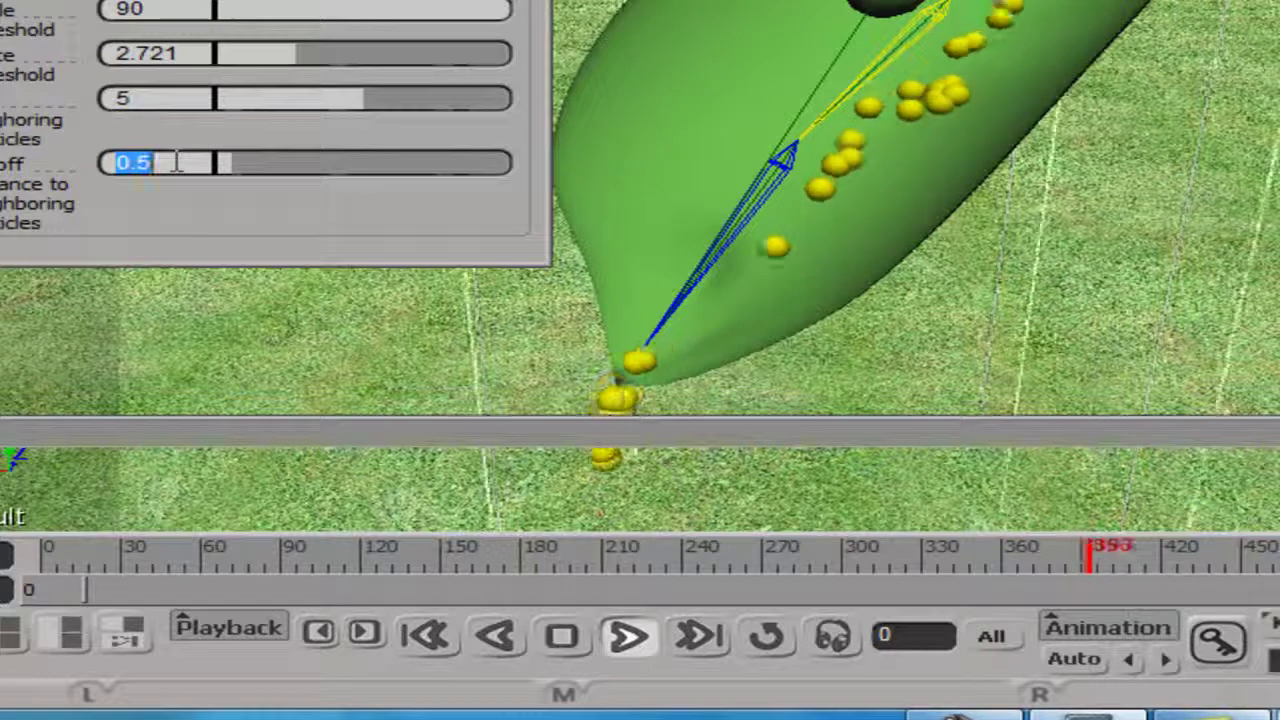
type("162")
key("Return")
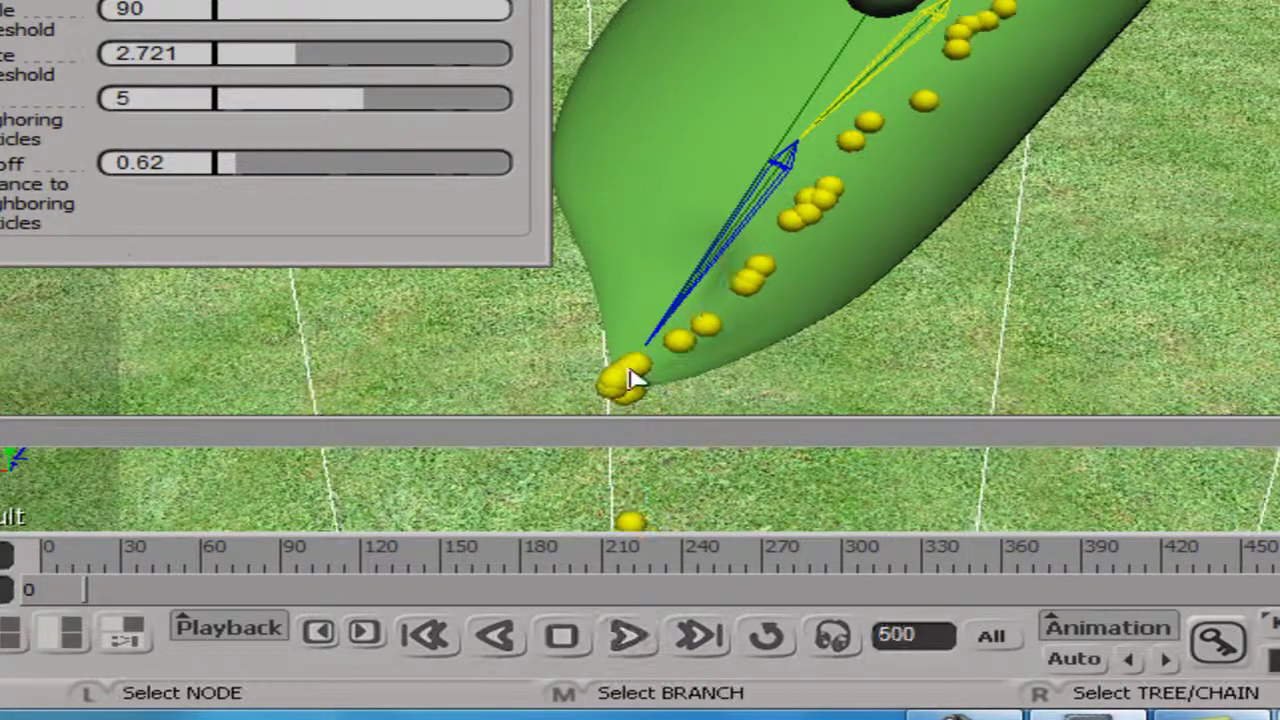
left_click(427, 636)
left_click(630, 638)
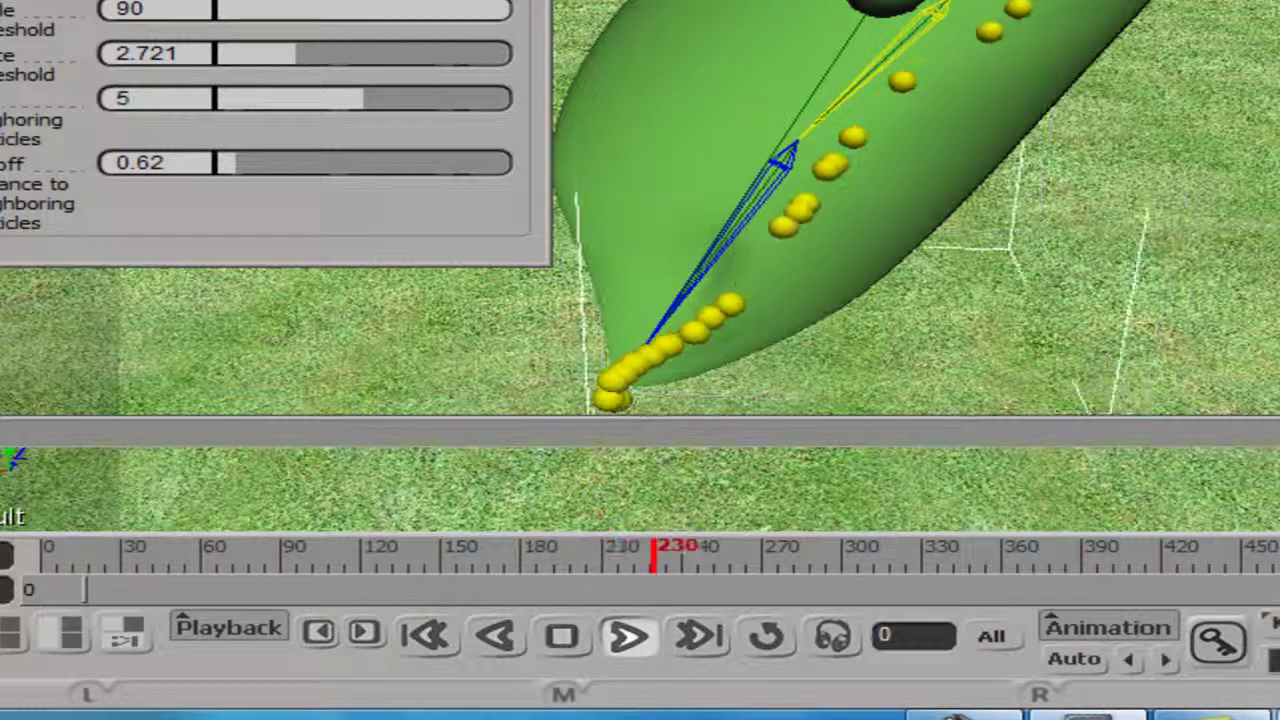
right_click_drag(720, 334, 654, 189)
left_click_drag(654, 189, 786, 237)
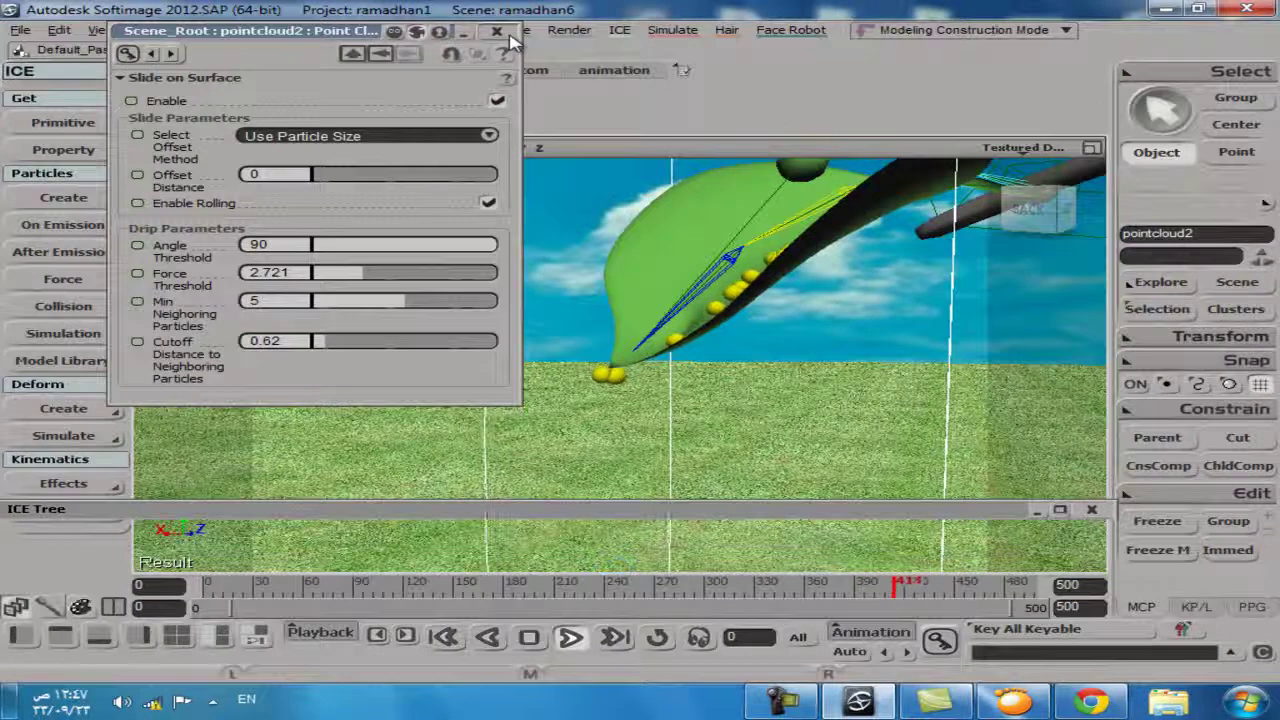
left_click(496, 31)
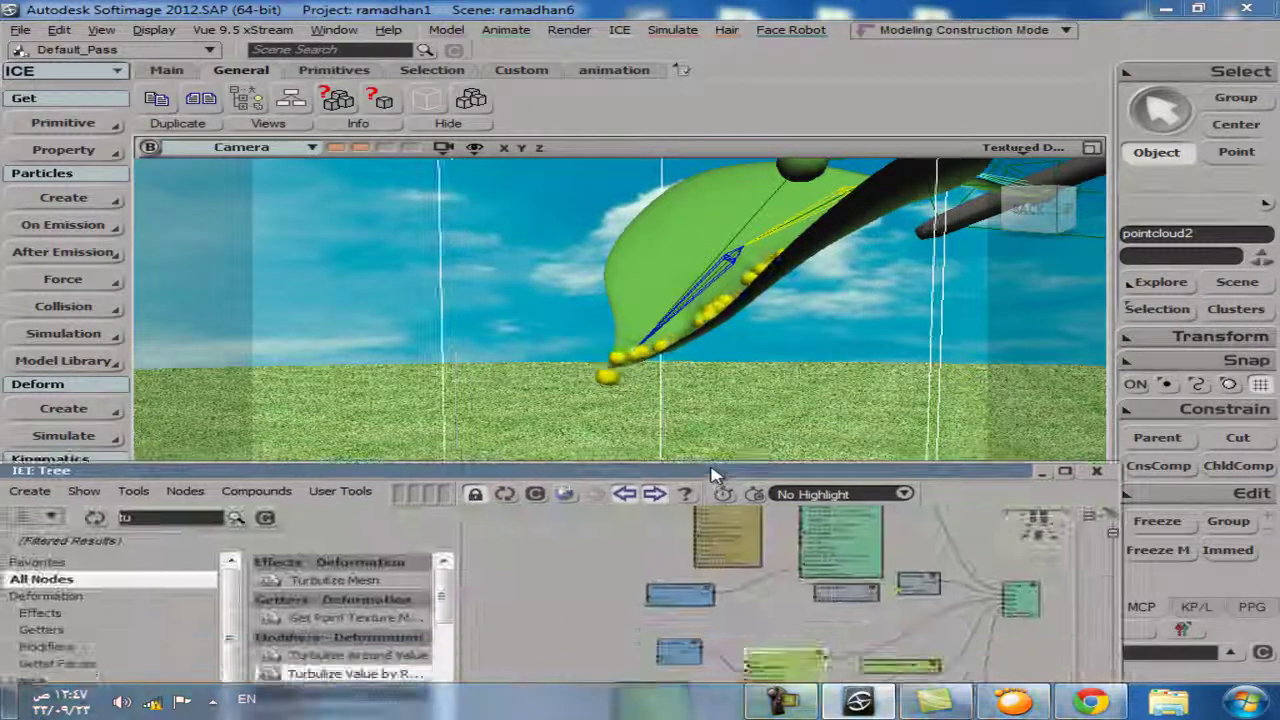
Set the Emit from Geometry node's Rate to 3, close its properties, and replay the simulation with the ICE Tree collapsed
double_click(727, 520)
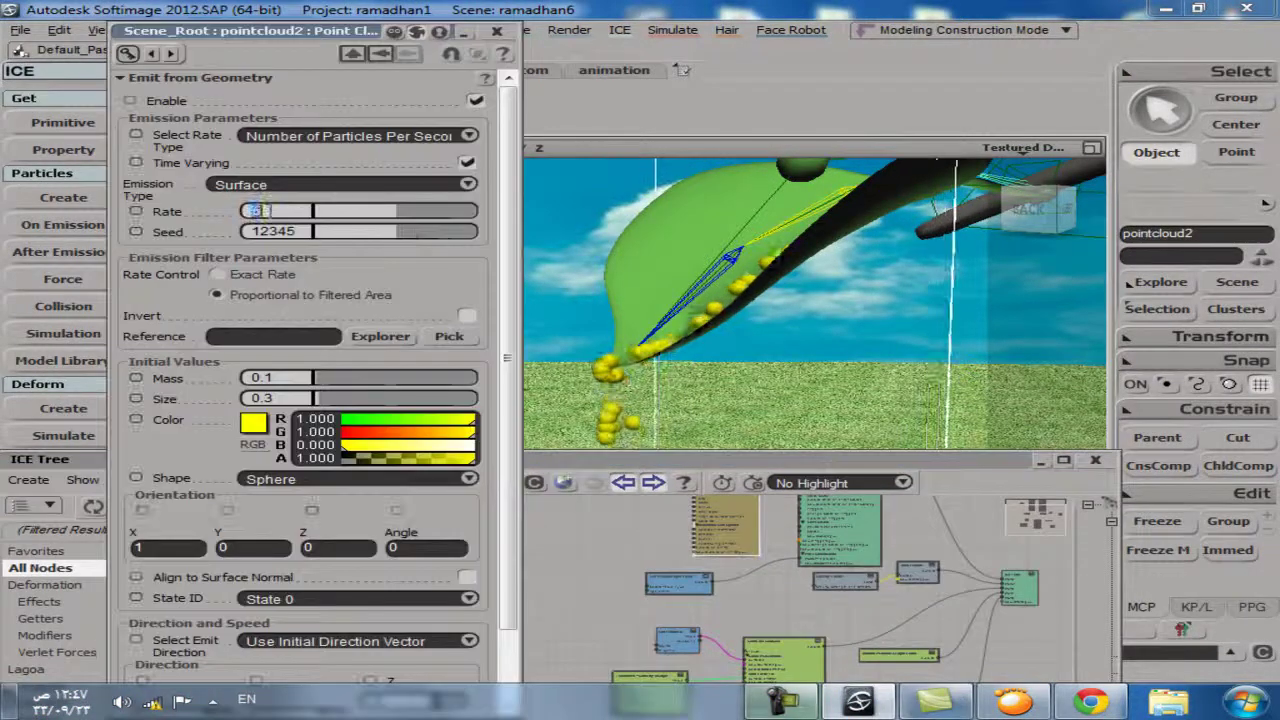
key("Return")
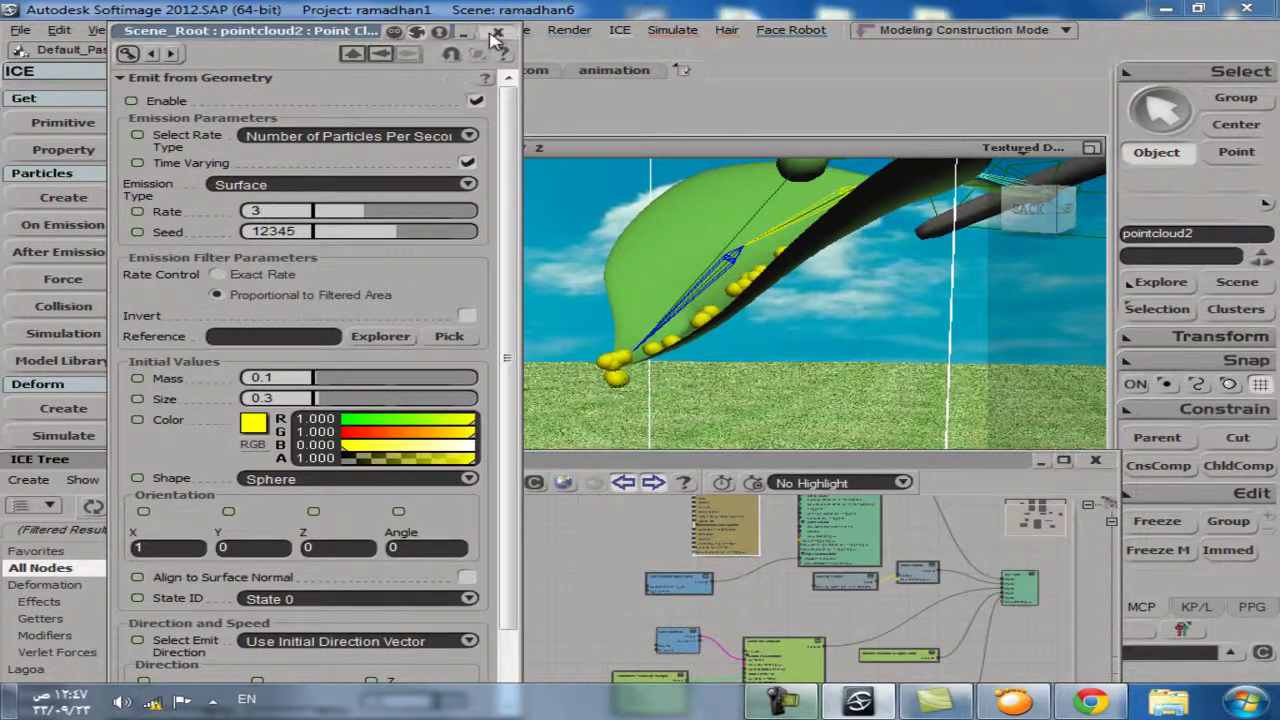
left_click(494, 35)
double_click(647, 461)
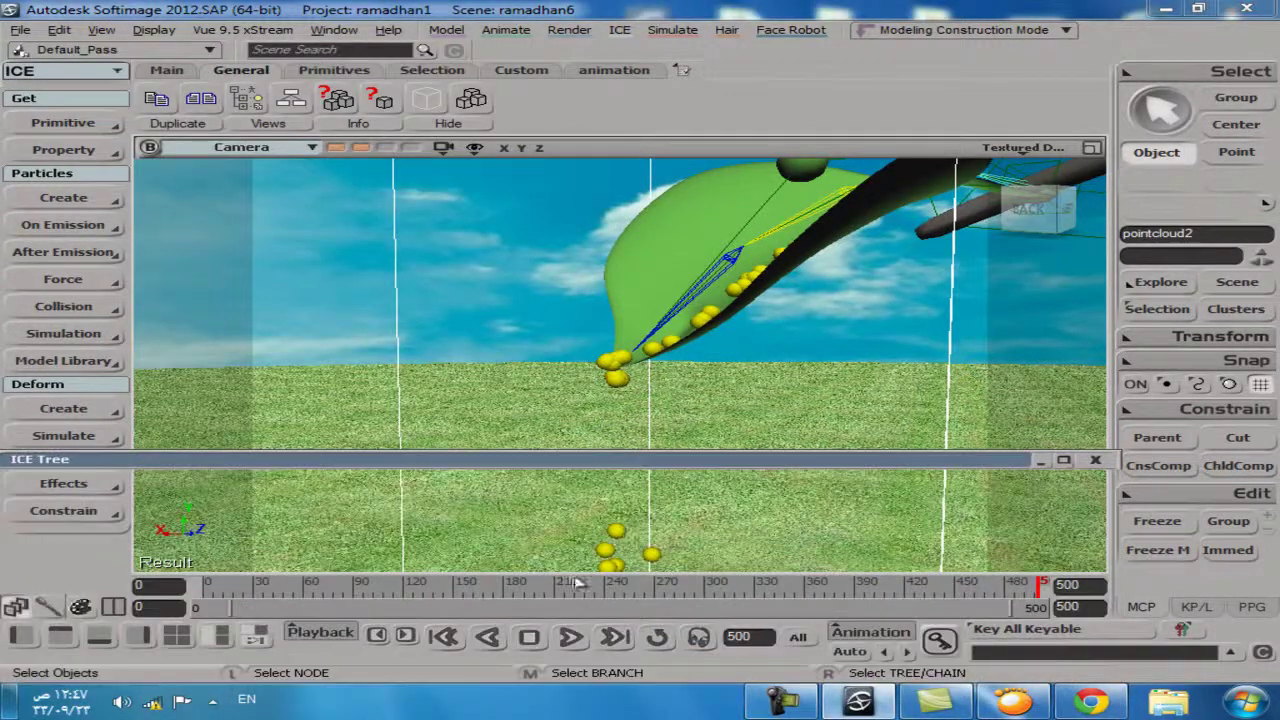
left_click(446, 640)
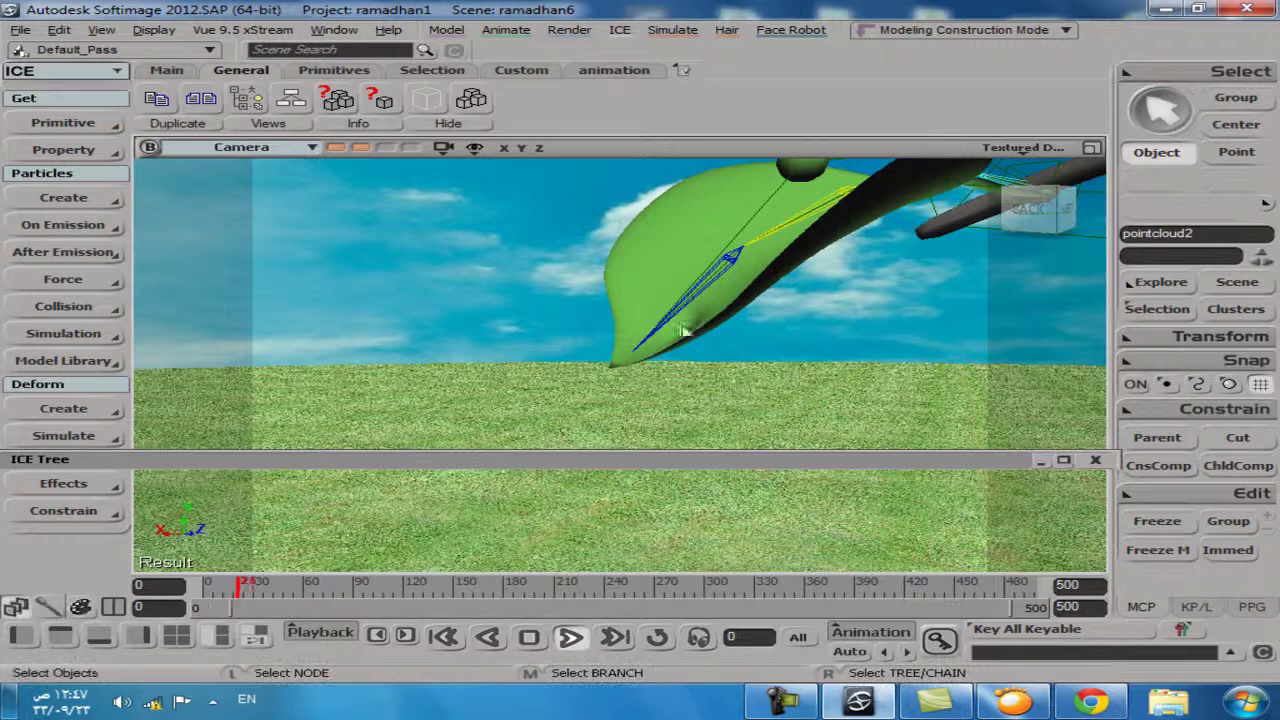
key("s")
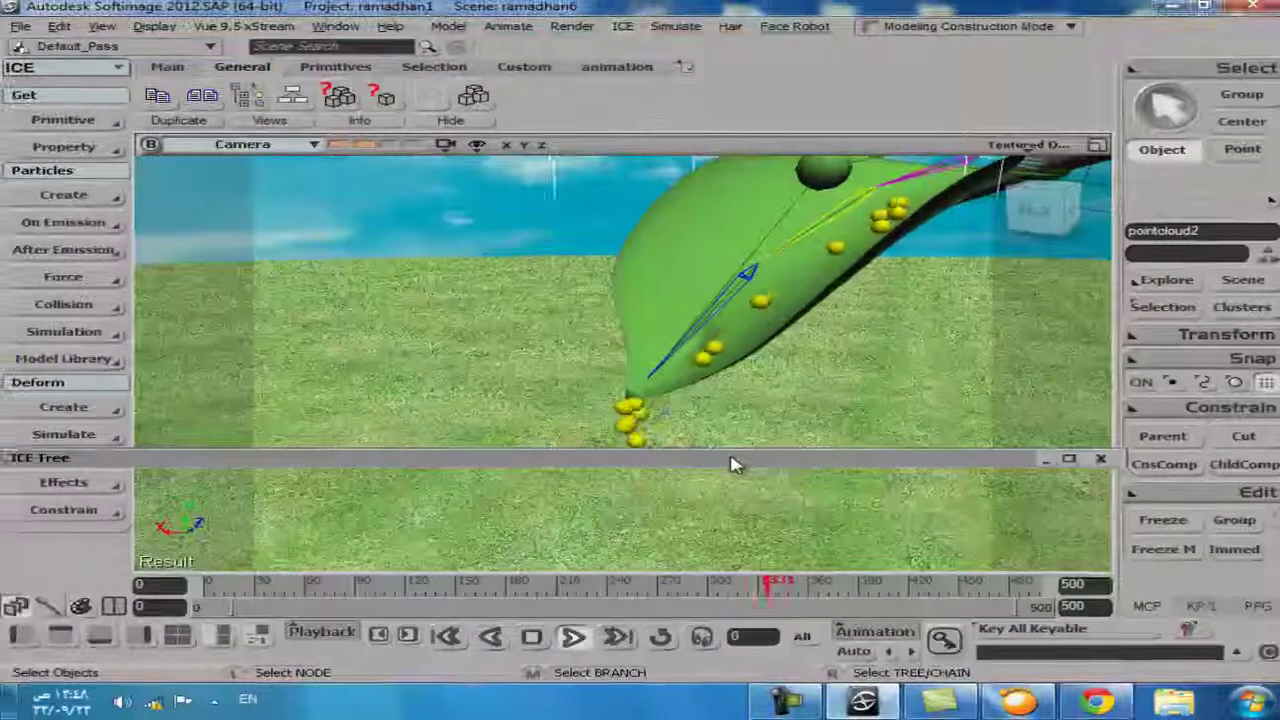
Expand the ICE Tree again and move the Simulate Particles node up, just below the Delete Particle at Age Limit node
left_click(732, 463)
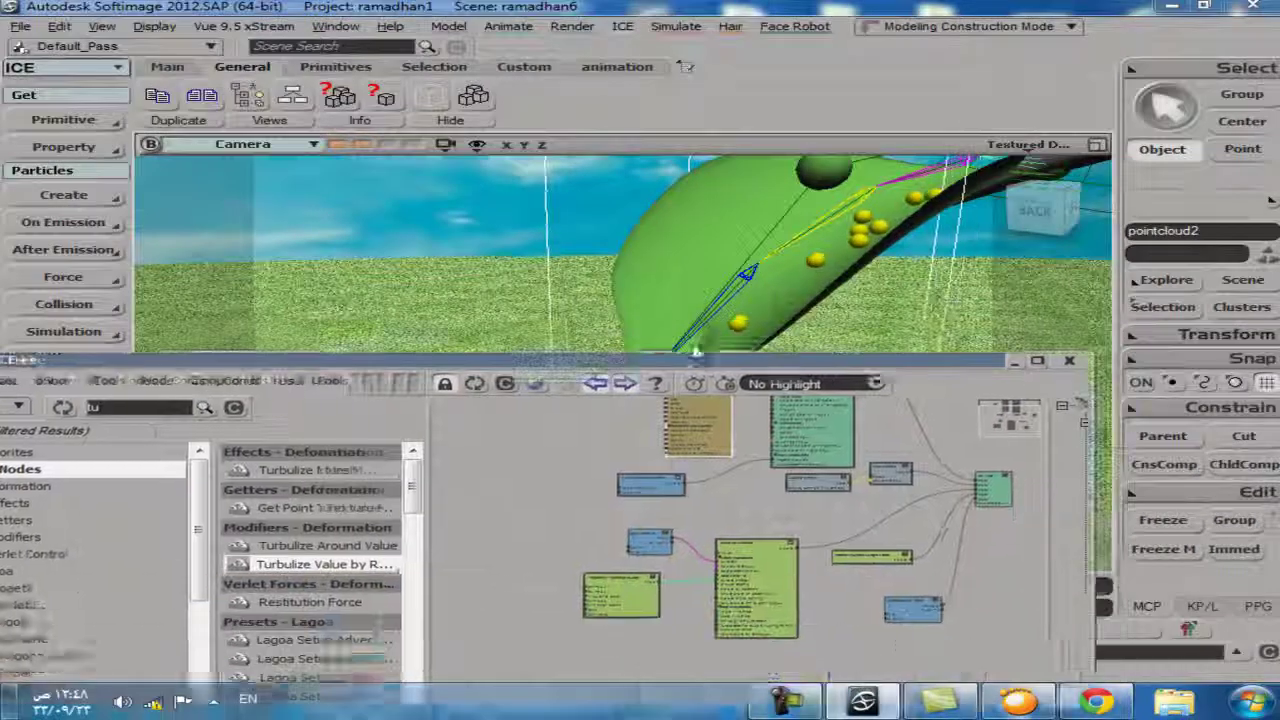
key("s")
scroll(710, 474, "down", 2)
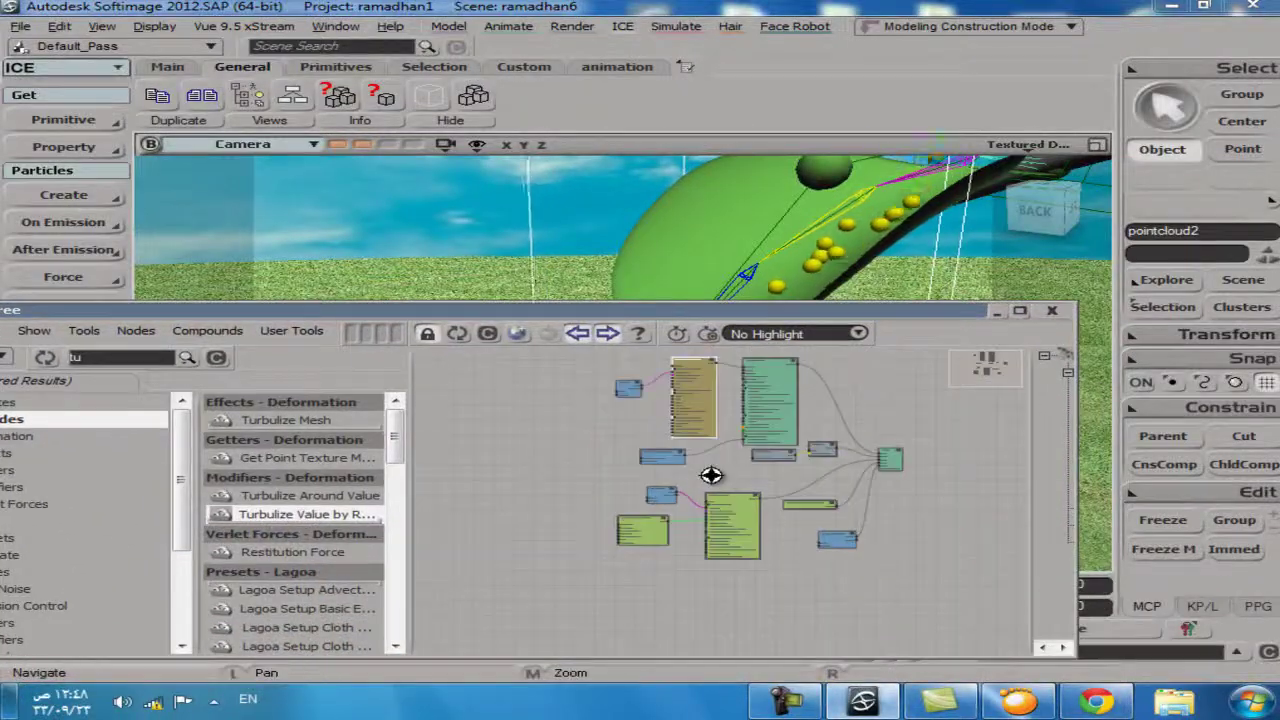
scroll(914, 537, "up", 2)
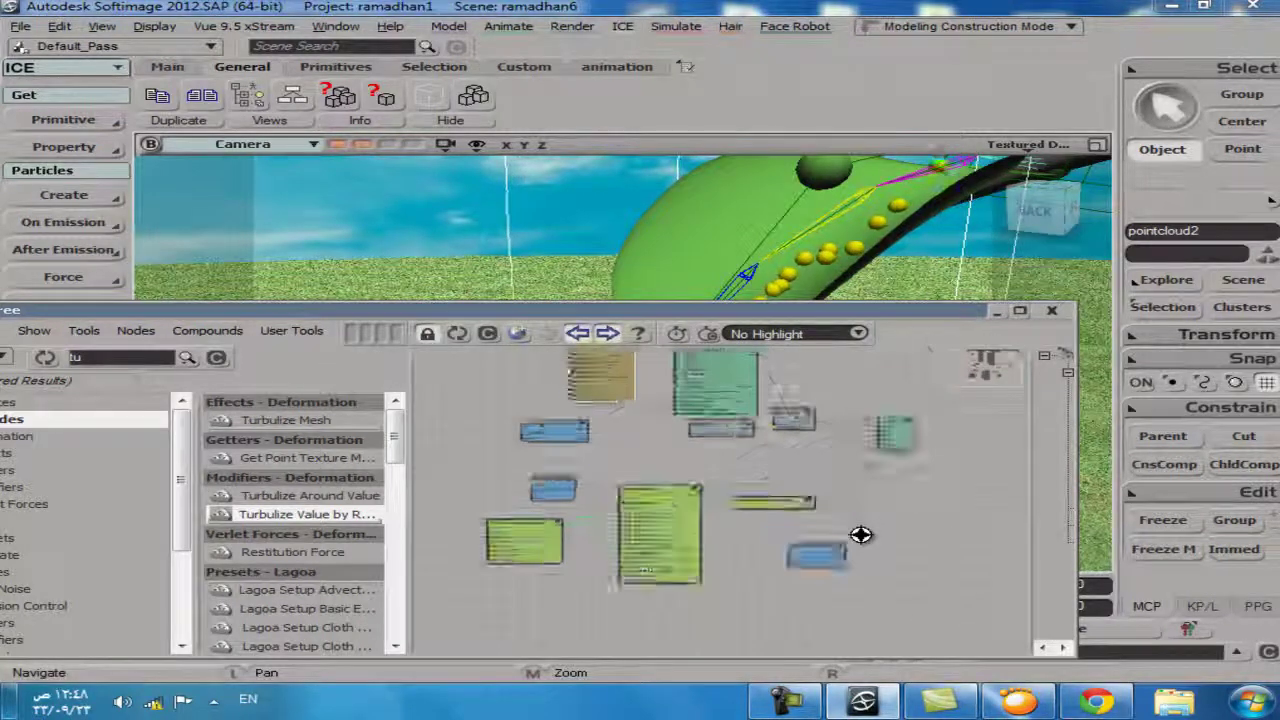
key("Escape")
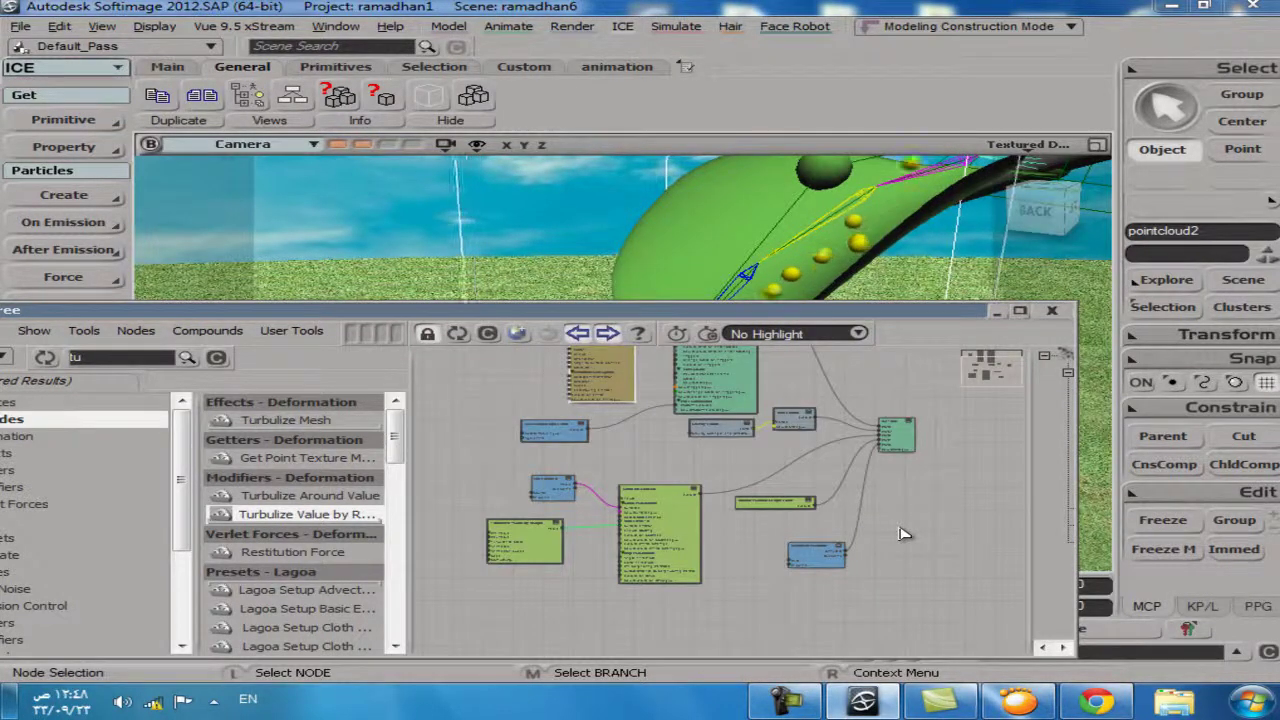
scroll(903, 534, "up", 2)
scroll(851, 465, "up", 2)
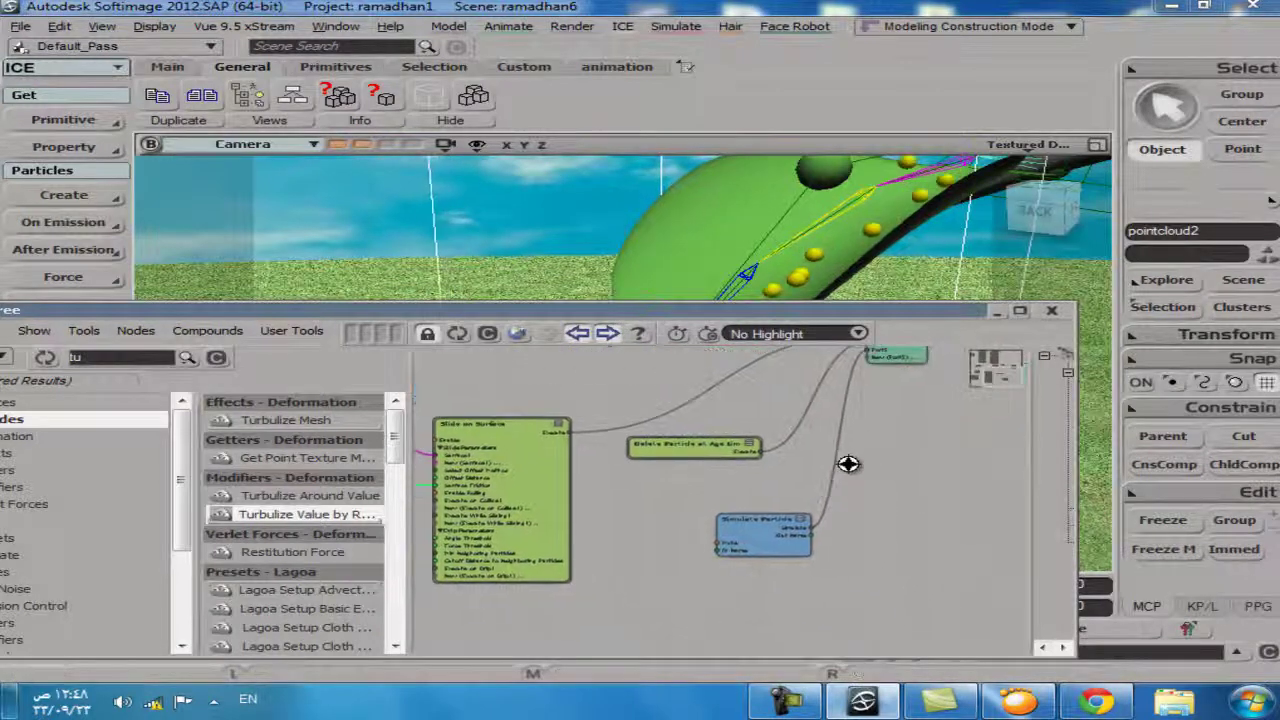
scroll(851, 465, "up", 2)
left_click_drag(923, 484, 820, 553)
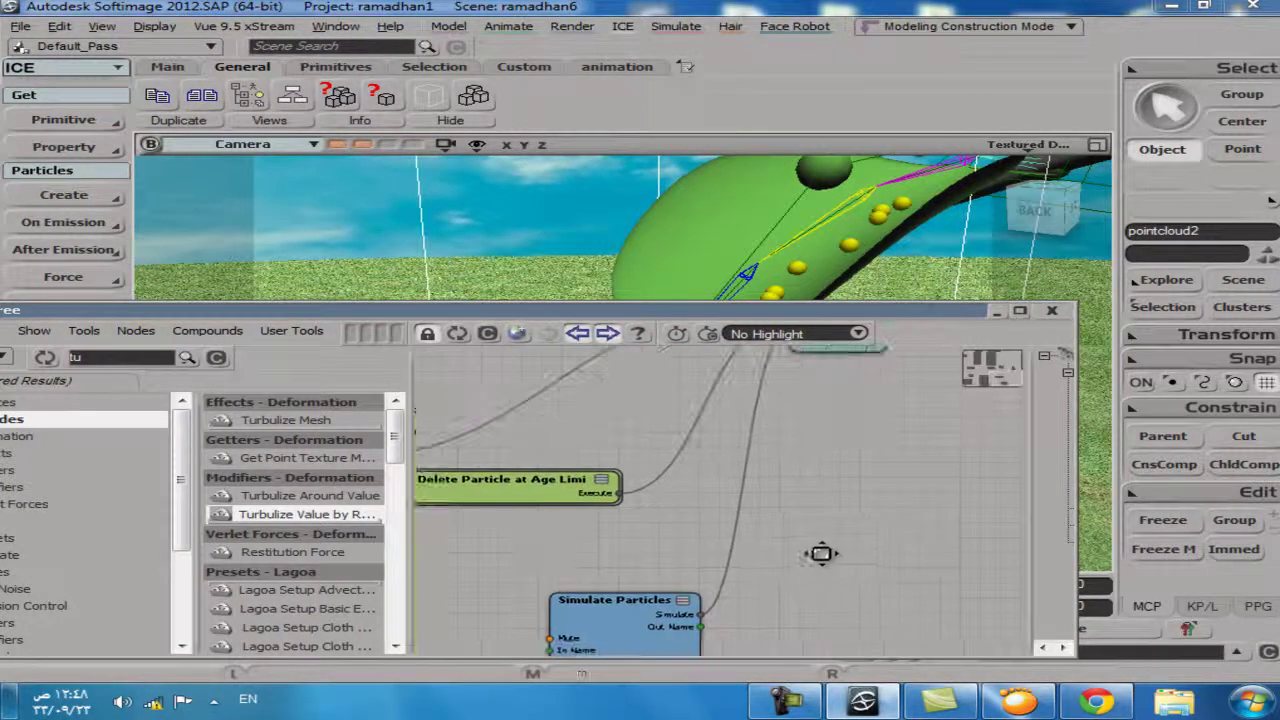
scroll(822, 554, "down", 3)
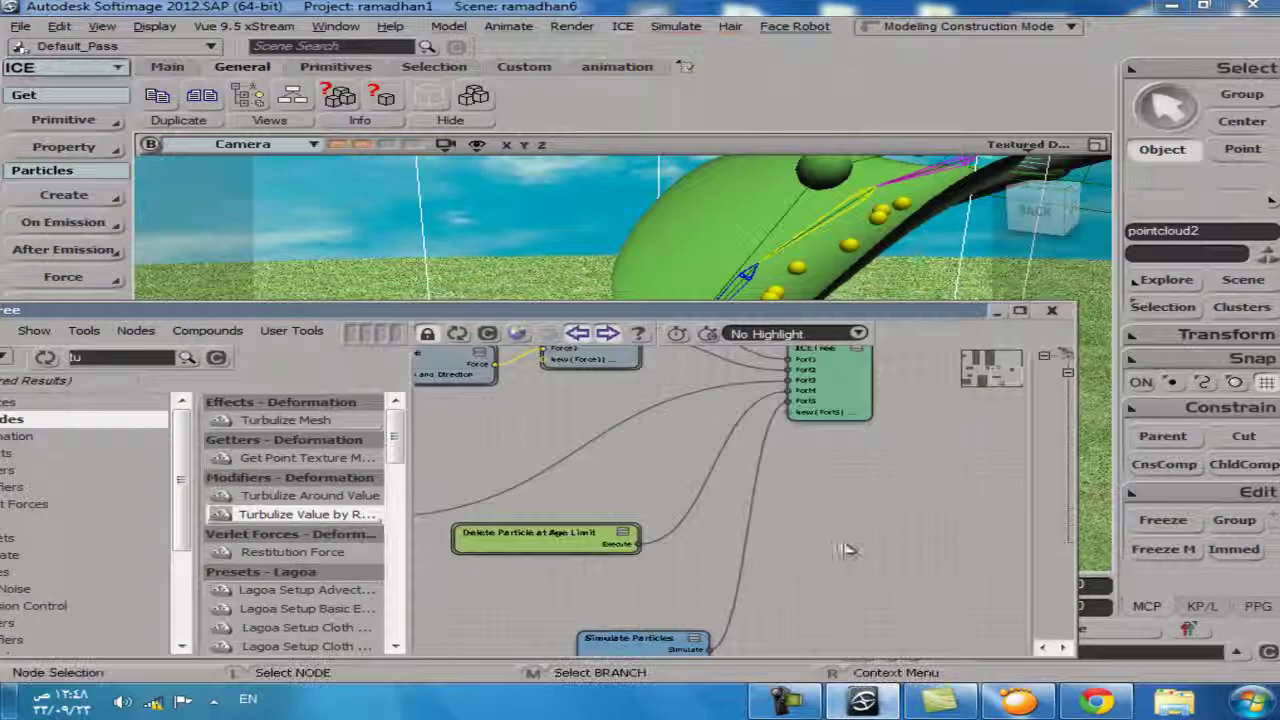
left_click_drag(707, 647, 727, 592)
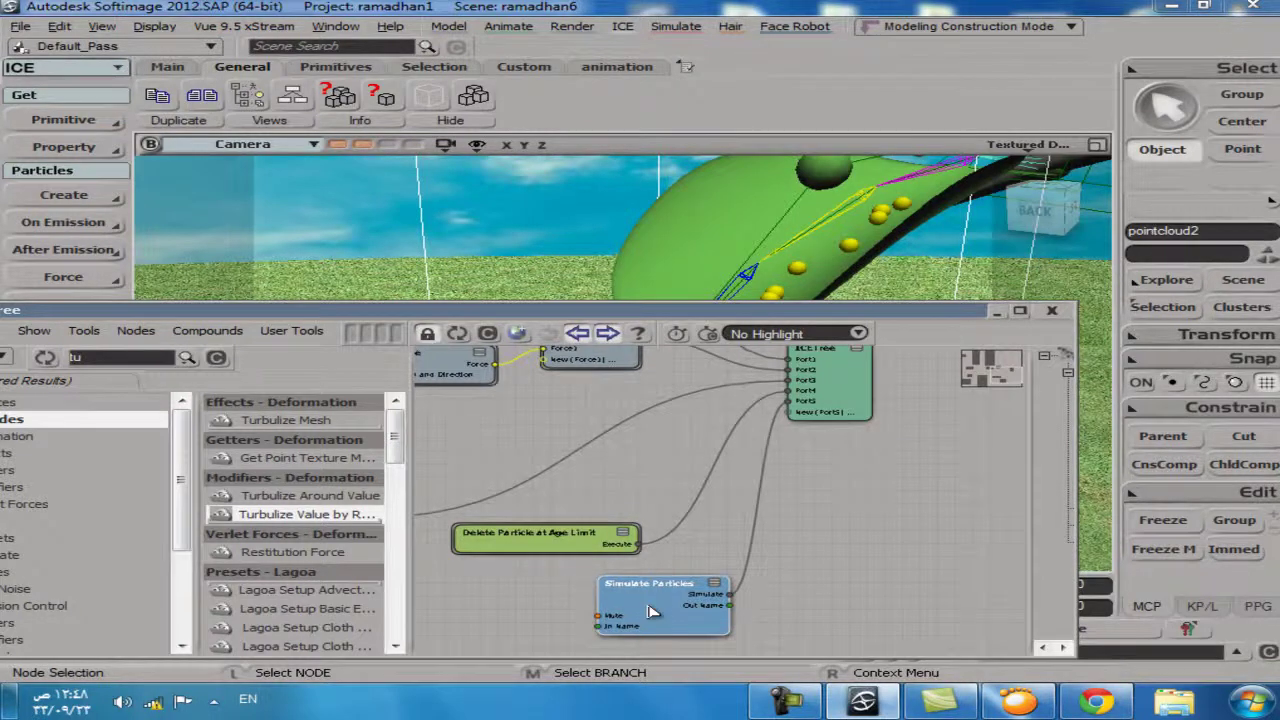
Disconnect the Simulate Particles node from the ICETree's Port5 and delete that node
left_click_drag(430, 310, 630, 268)
left_click_drag(983, 383, 984, 386)
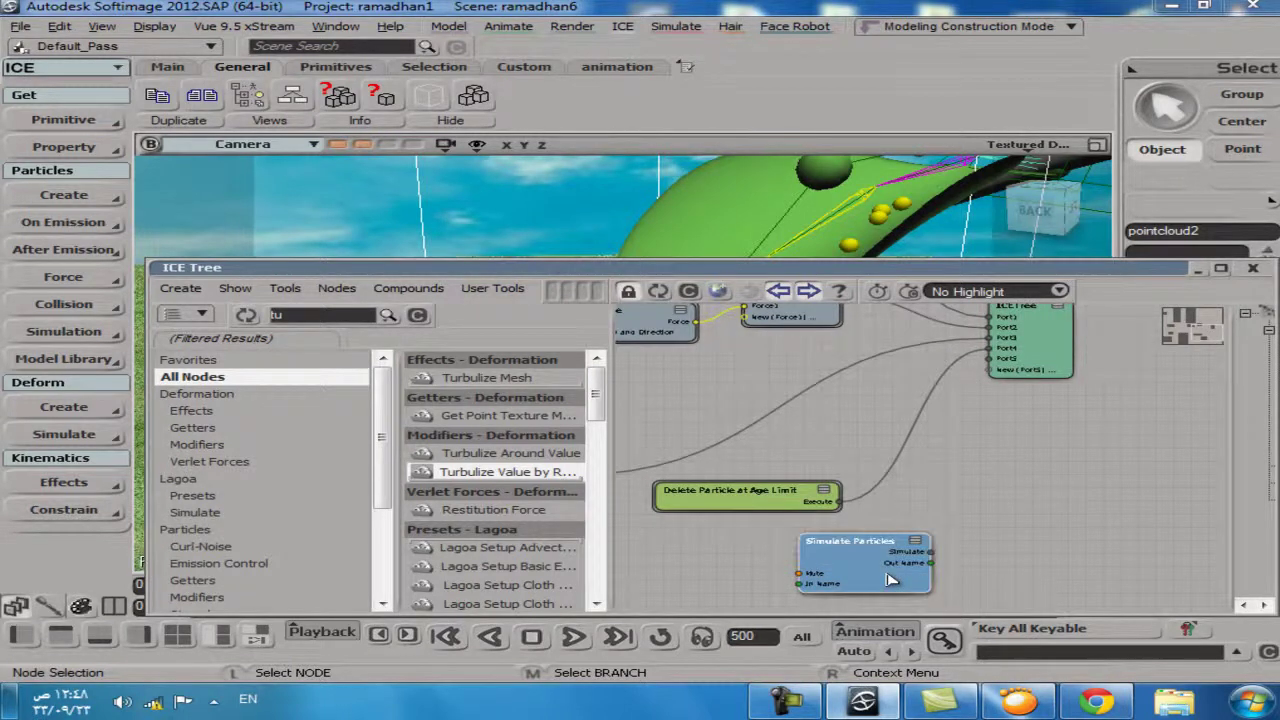
key("Delete")
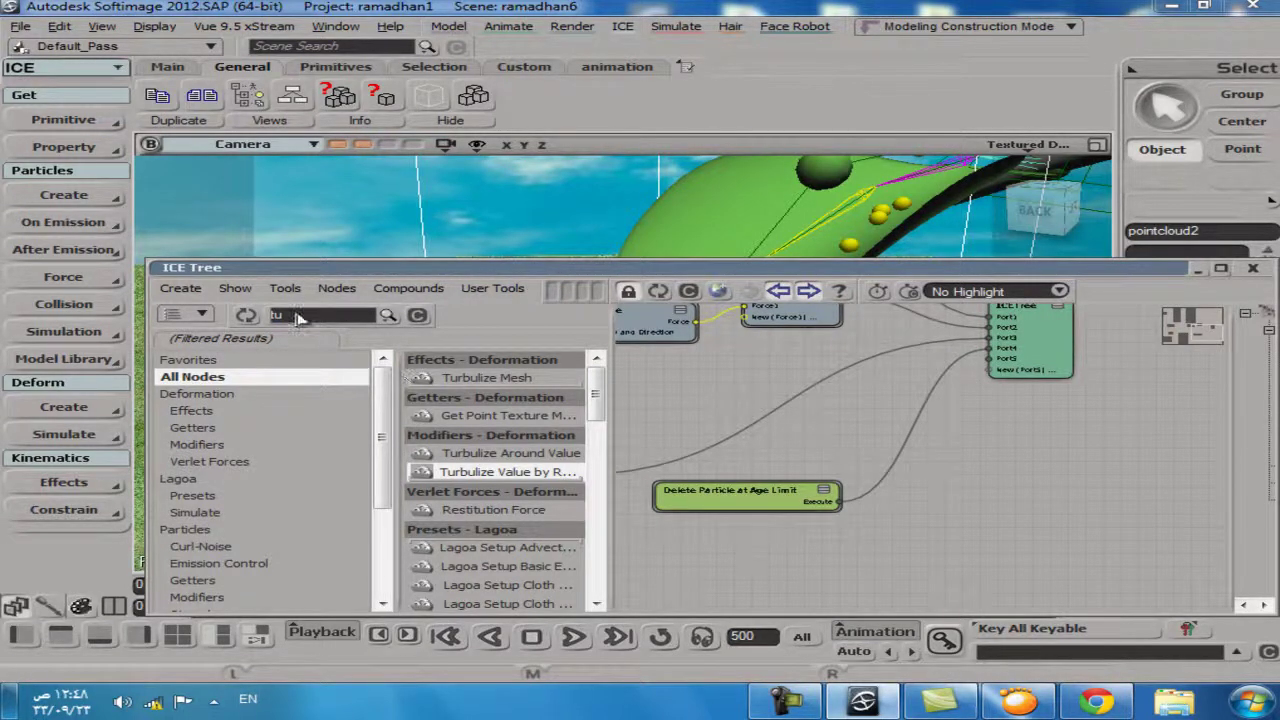
left_click(419, 315)
type("su")
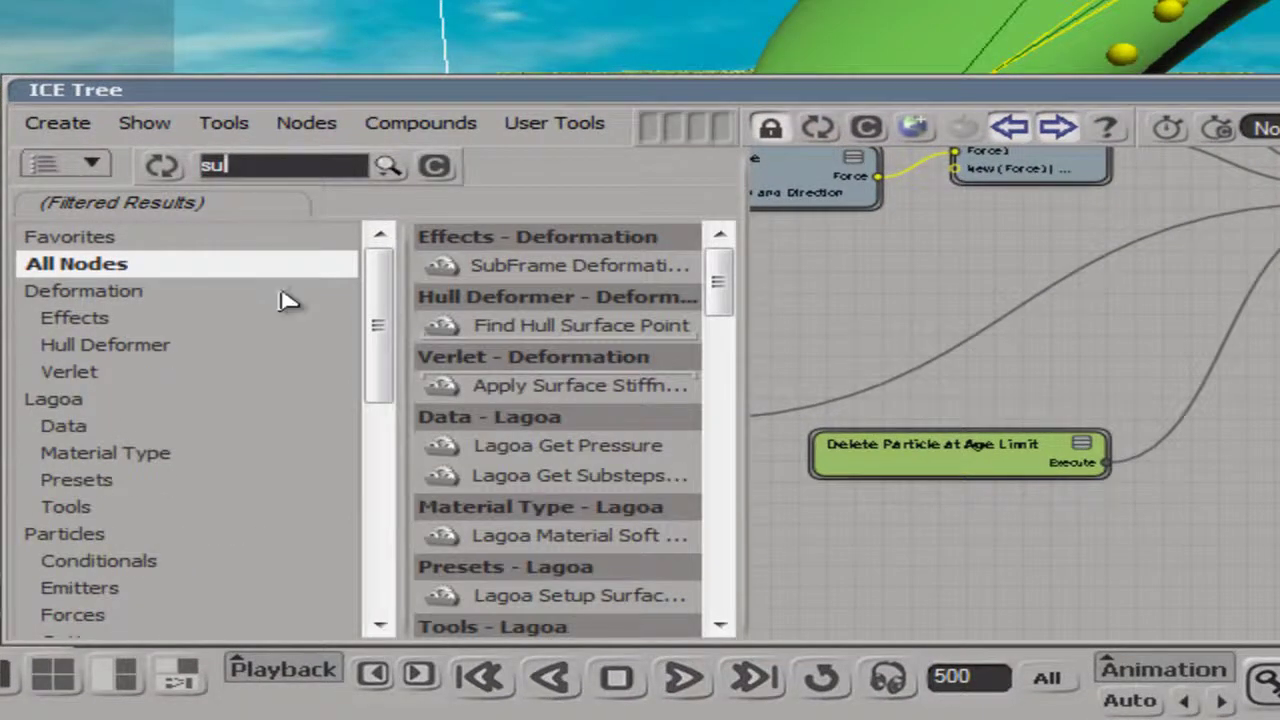
type("m")
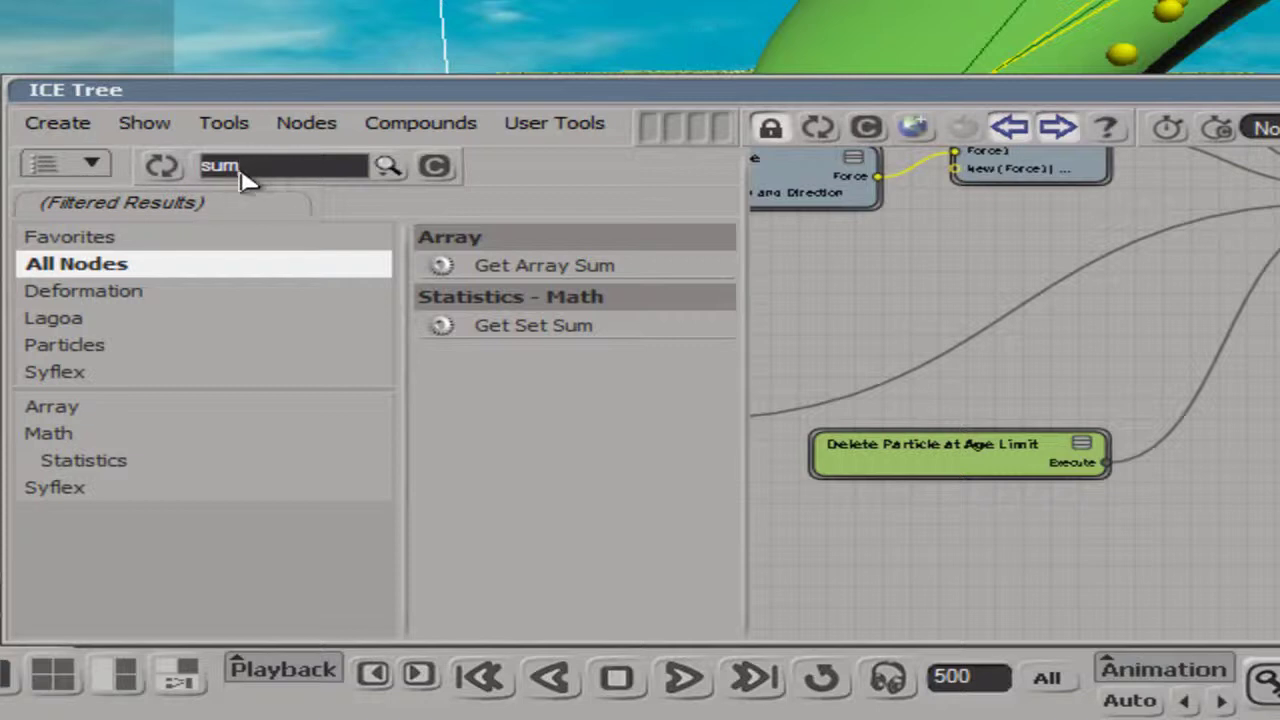
key("BackSpace")
key("BackSpace")
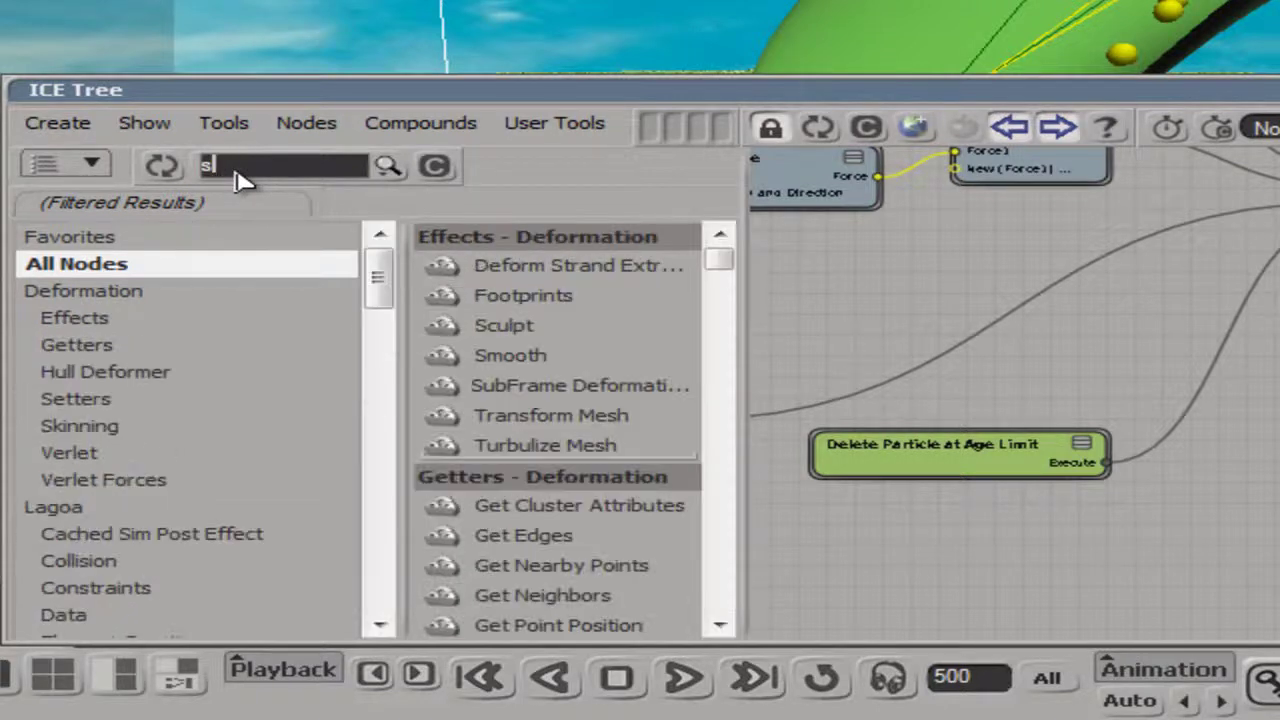
Browse the node categories matching "s" for simulation nodes, list Lagoa's Simulate category, and widen the node list to read full names
scroll(727, 268, "down", 10)
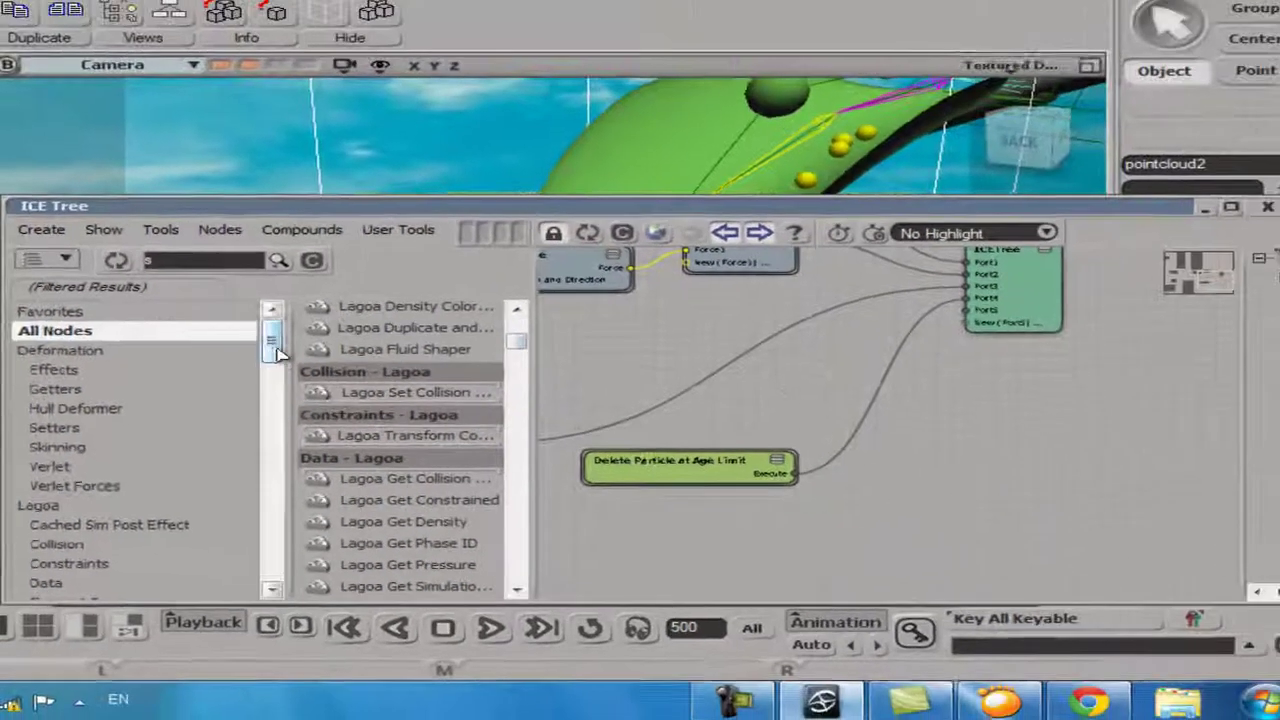
scroll(382, 337, "down", 4)
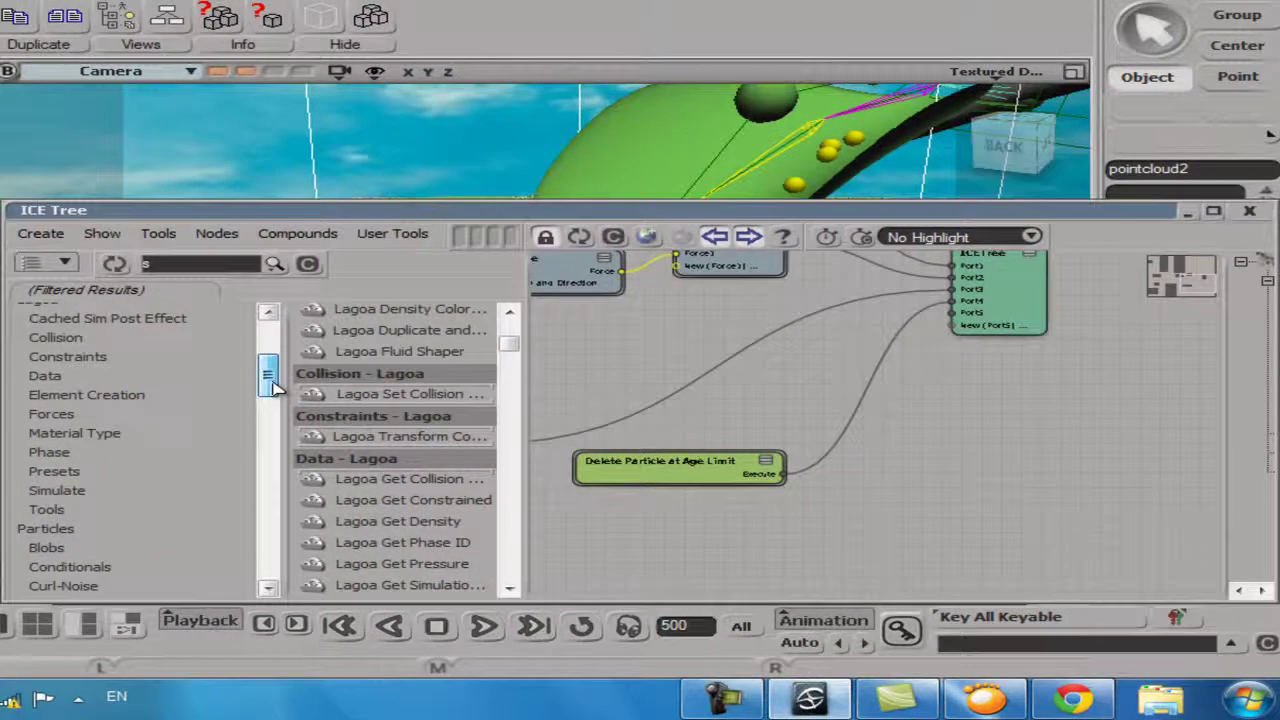
left_click_drag(275, 391, 288, 449)
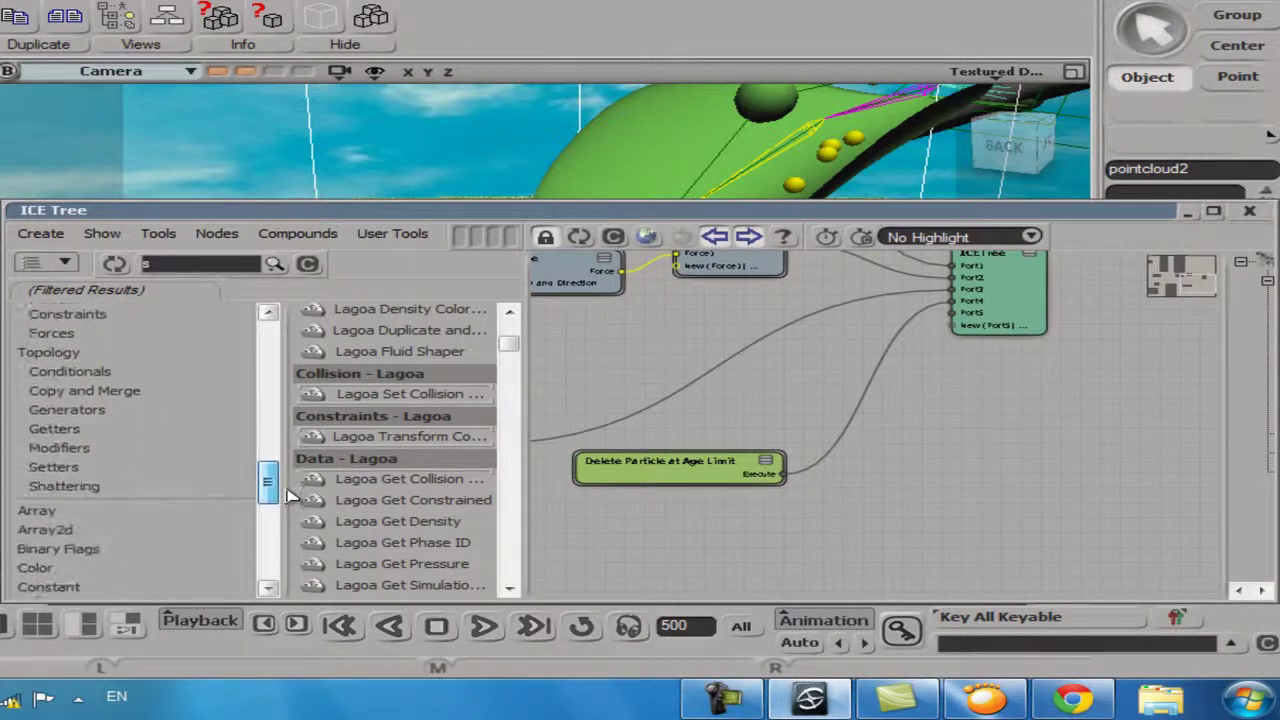
left_click_drag(286, 518, 287, 541)
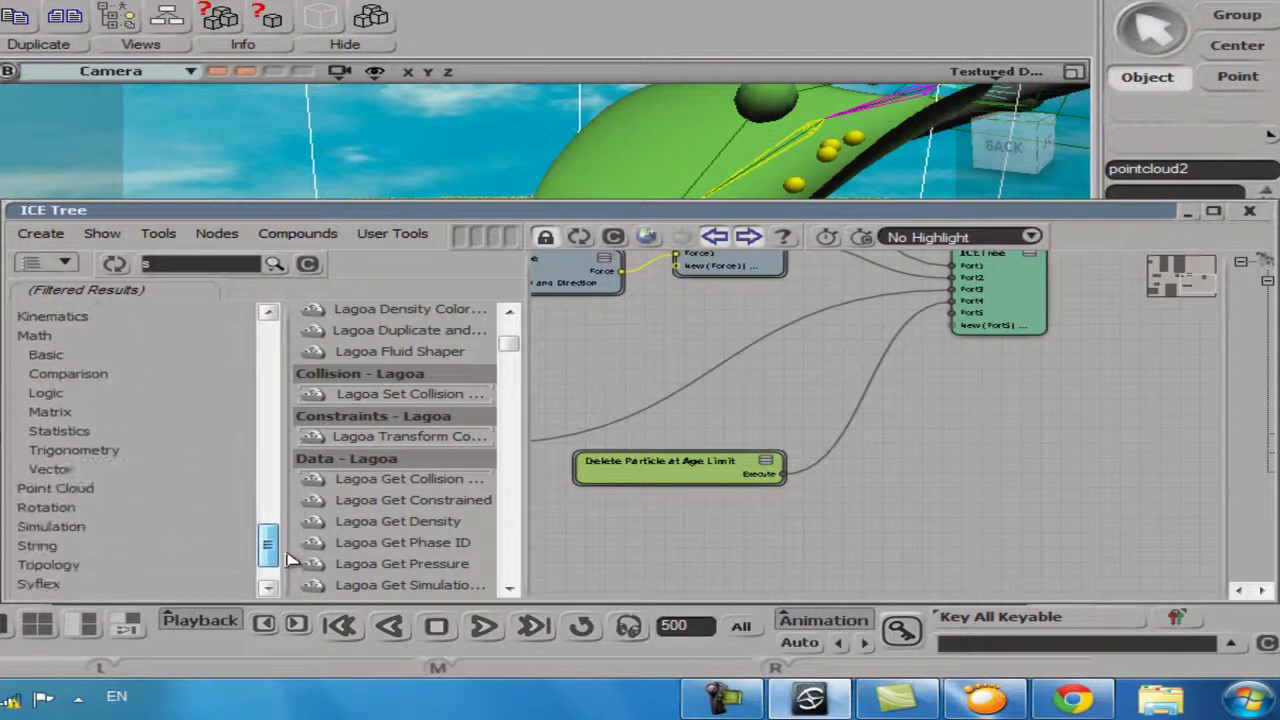
left_click_drag(287, 573, 288, 392)
left_click(62, 415)
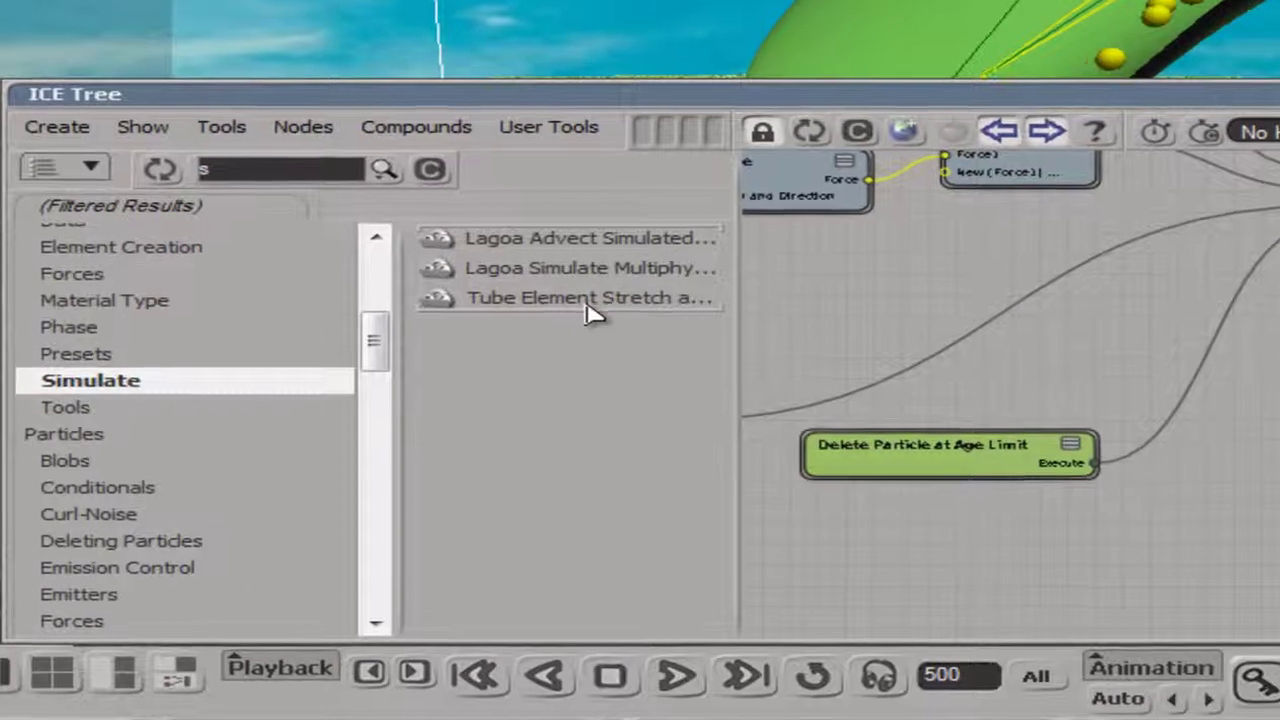
left_click(415, 358)
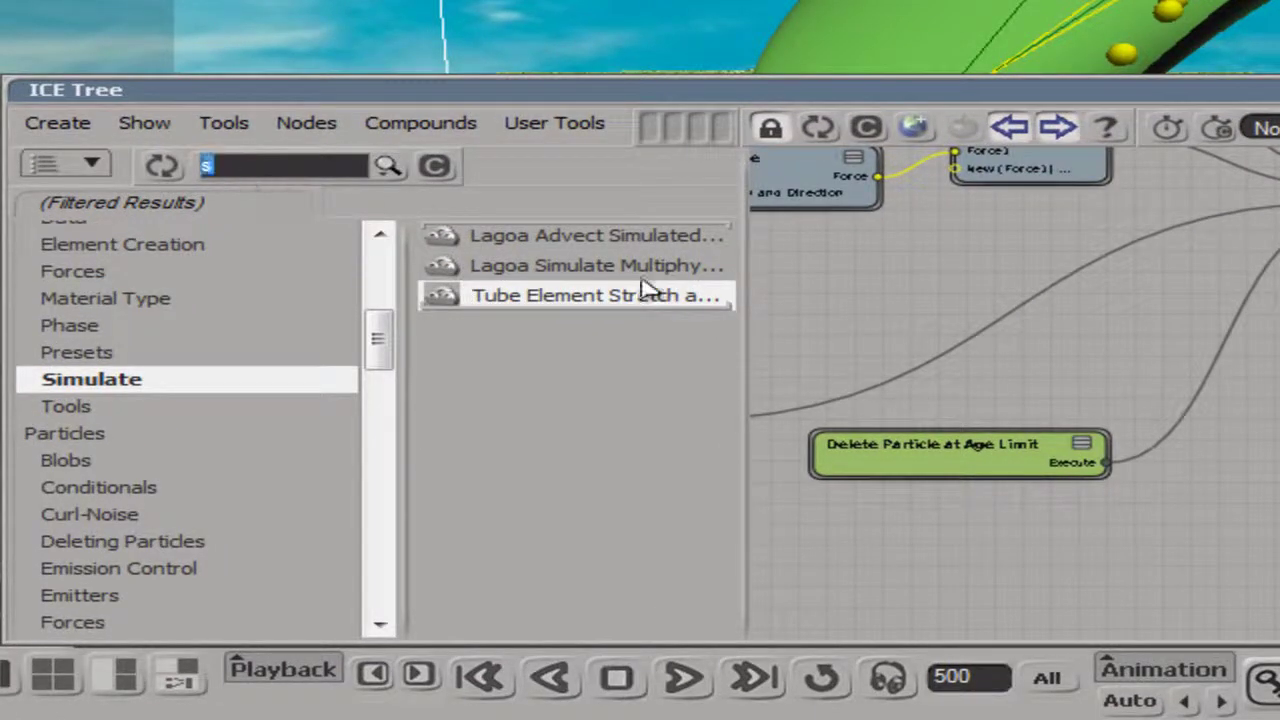
left_click_drag(740, 309, 916, 308)
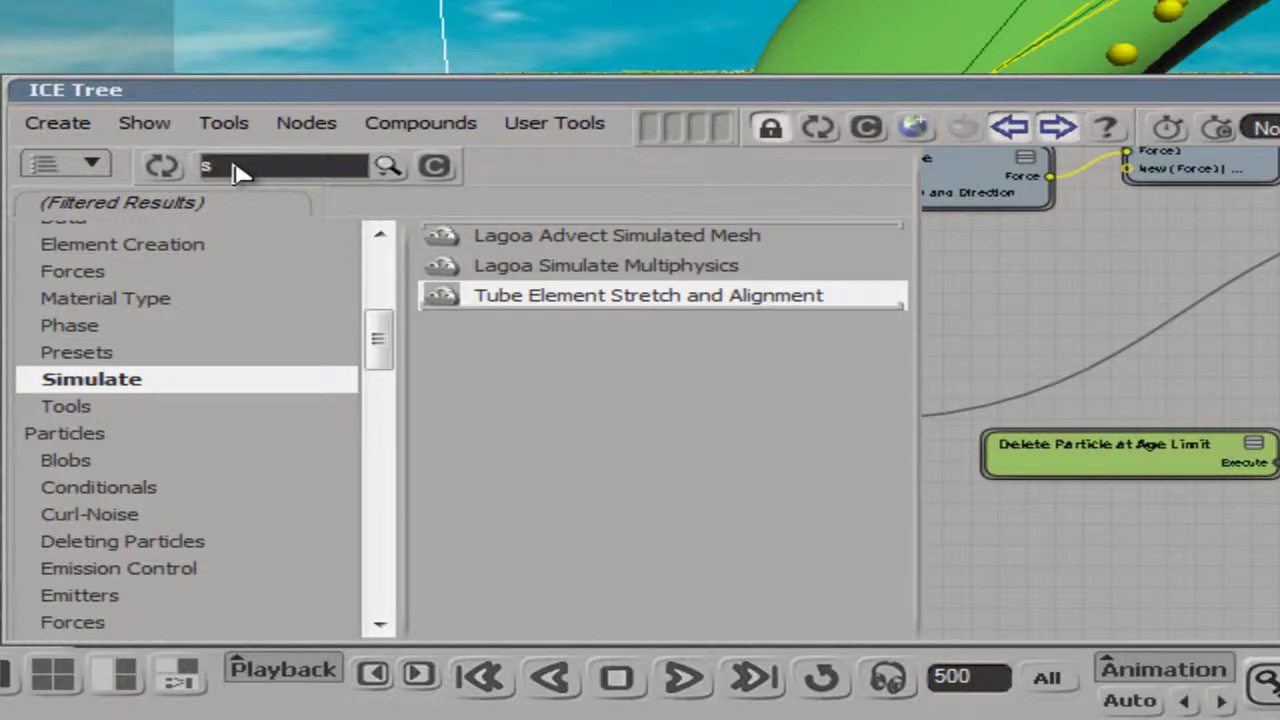
type("i")
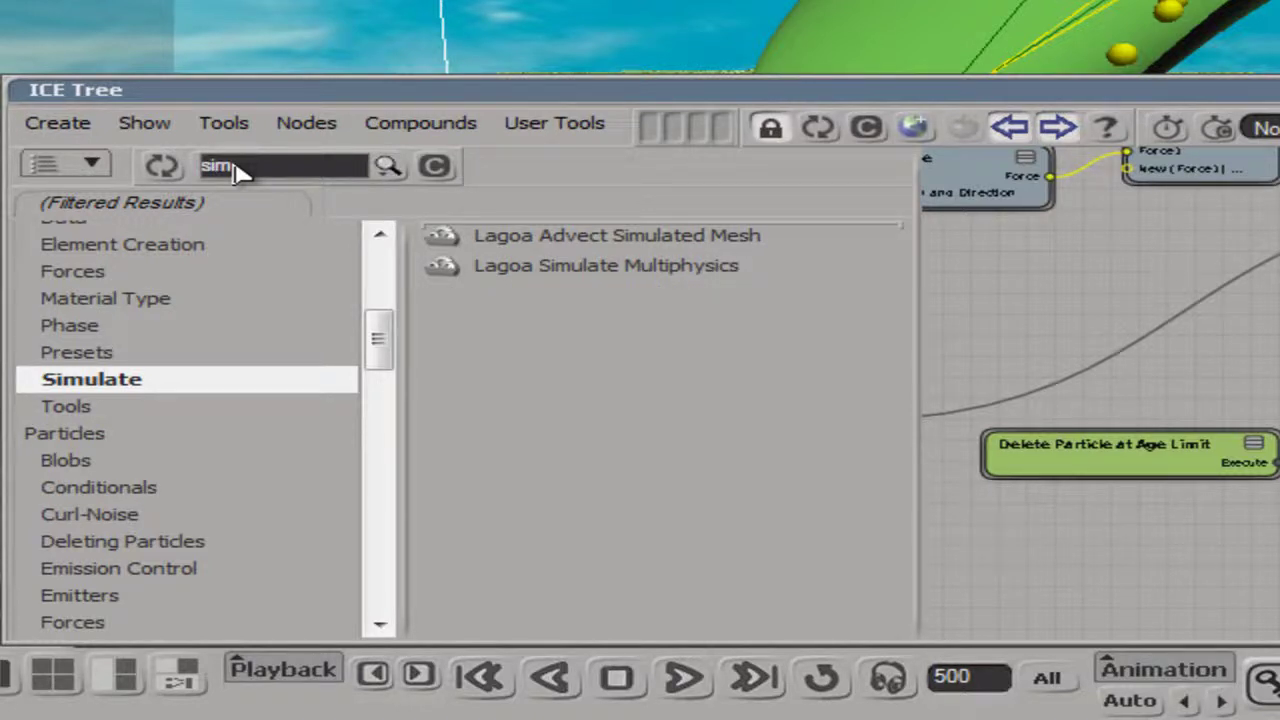
type("m")
type("u")
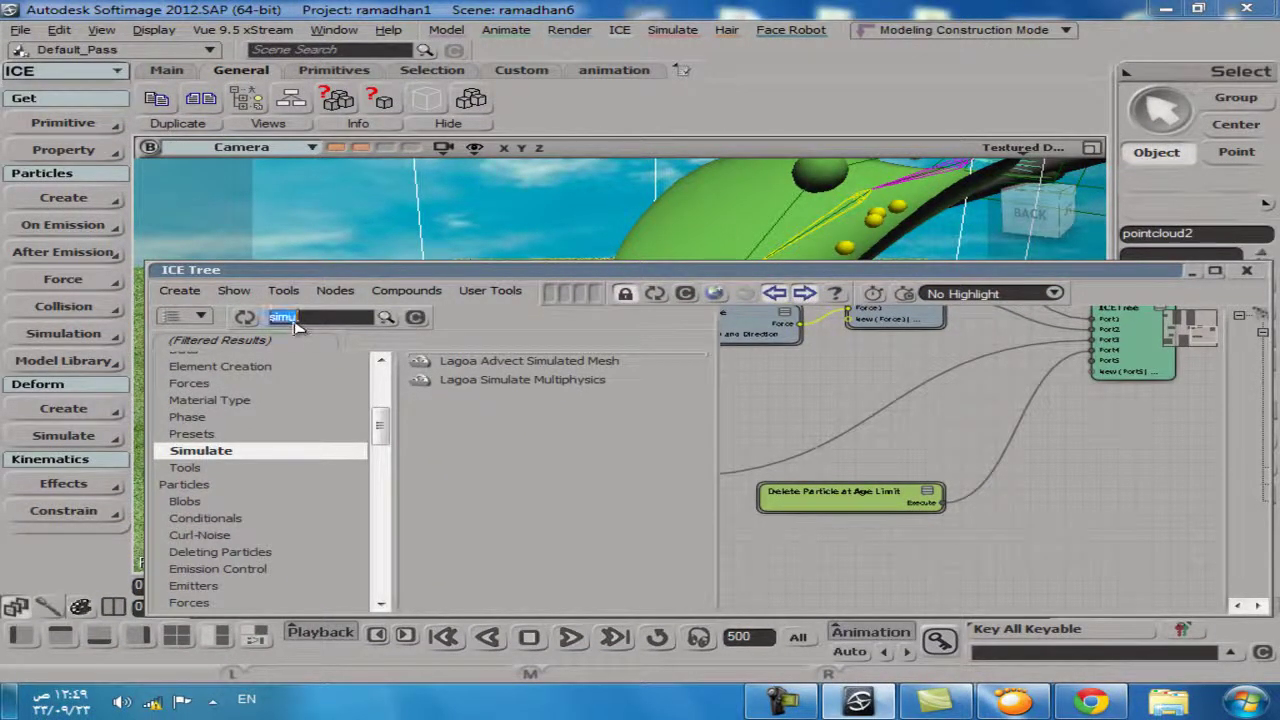
Search all nodes for "sim" and add a Simulate Rigid Bodies node next to the Delete Particle at Age Limit node
left_click(416, 318)
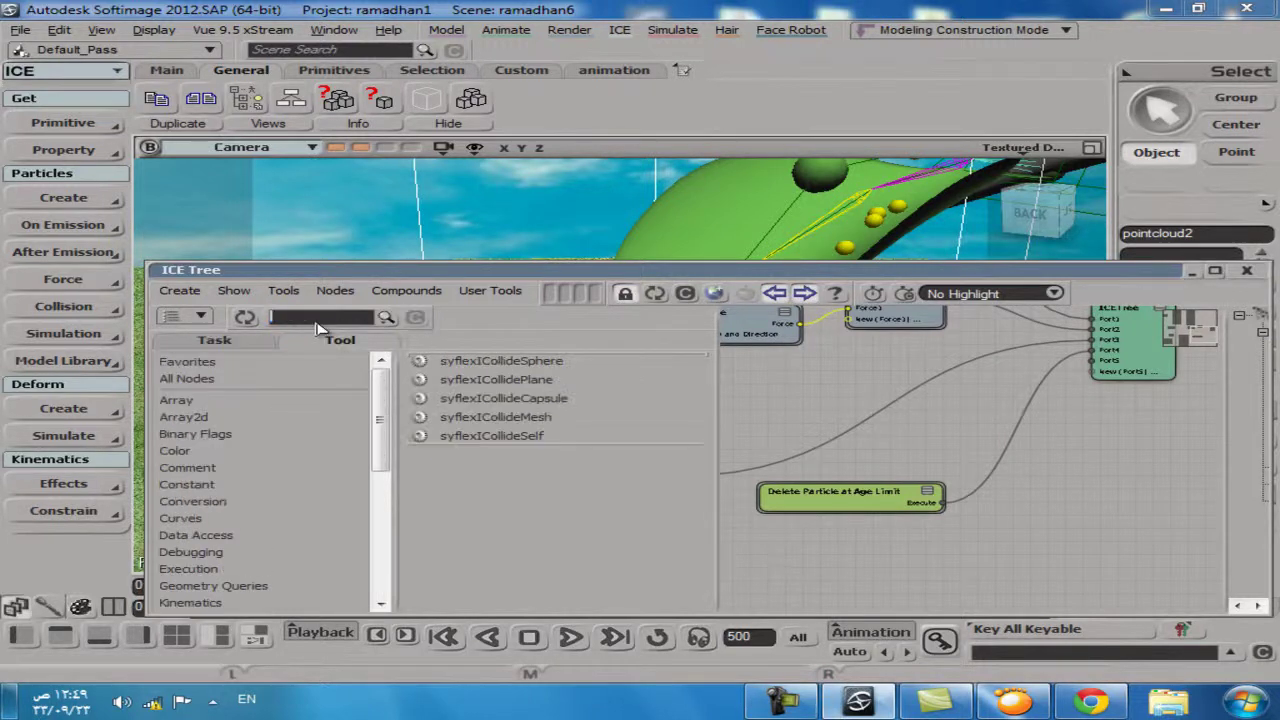
type("sim")
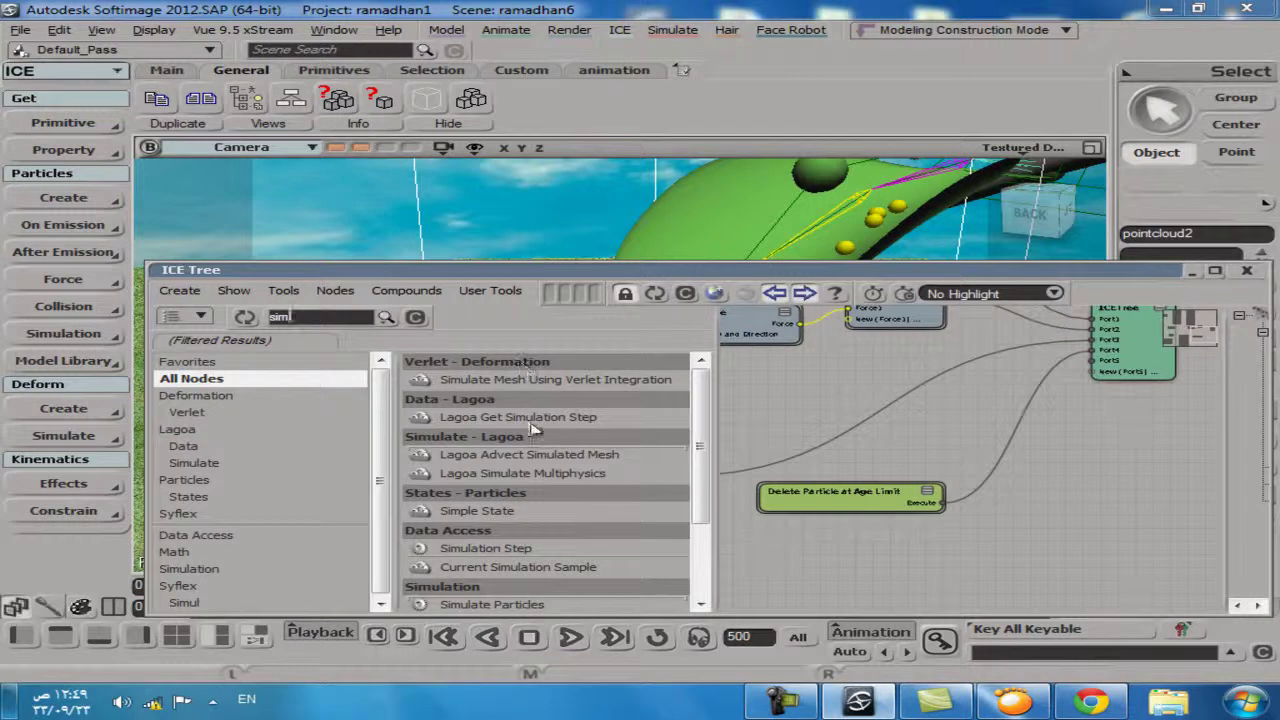
left_click_drag(703, 500, 1028, 479)
left_click(478, 510)
scroll(1066, 494, "down", 5)
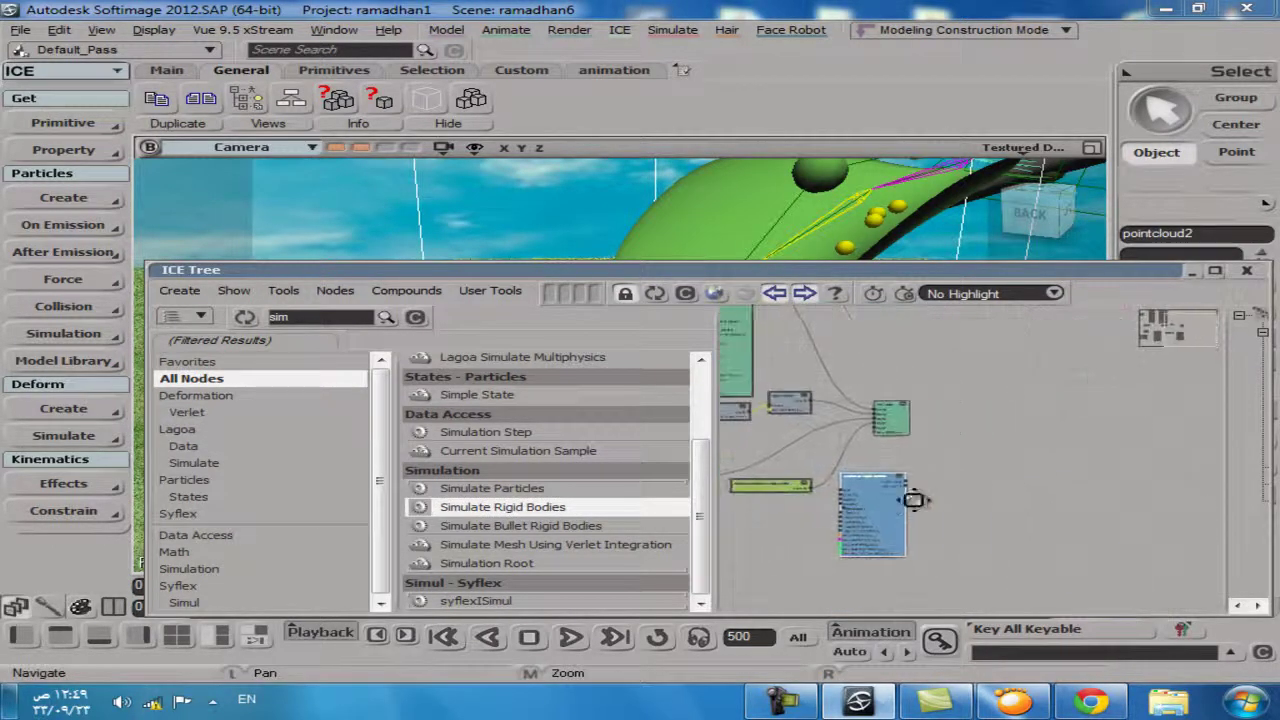
Connect the Simulate Rigid Bodies node's Simulate output to the ICETree's Port5 and play the simulation with the ICE Tree collapsed
scroll(1057, 470, "up", 3)
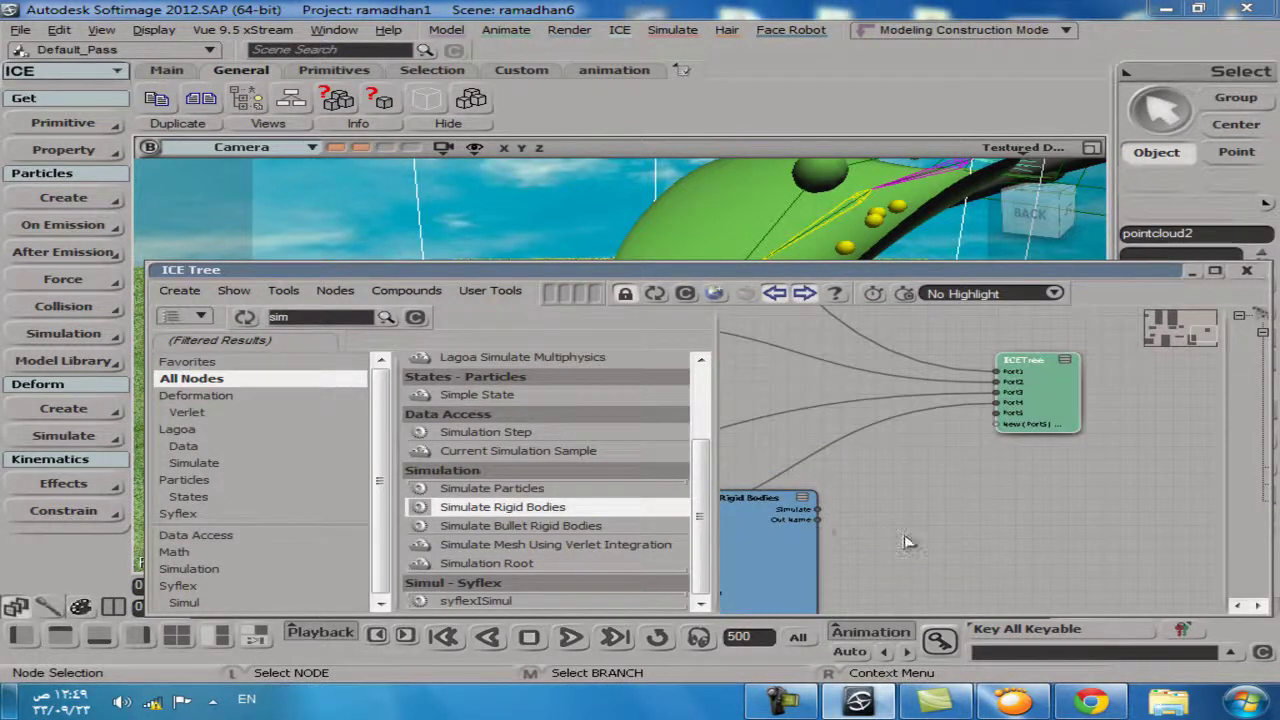
scroll(890, 535, "up", 2)
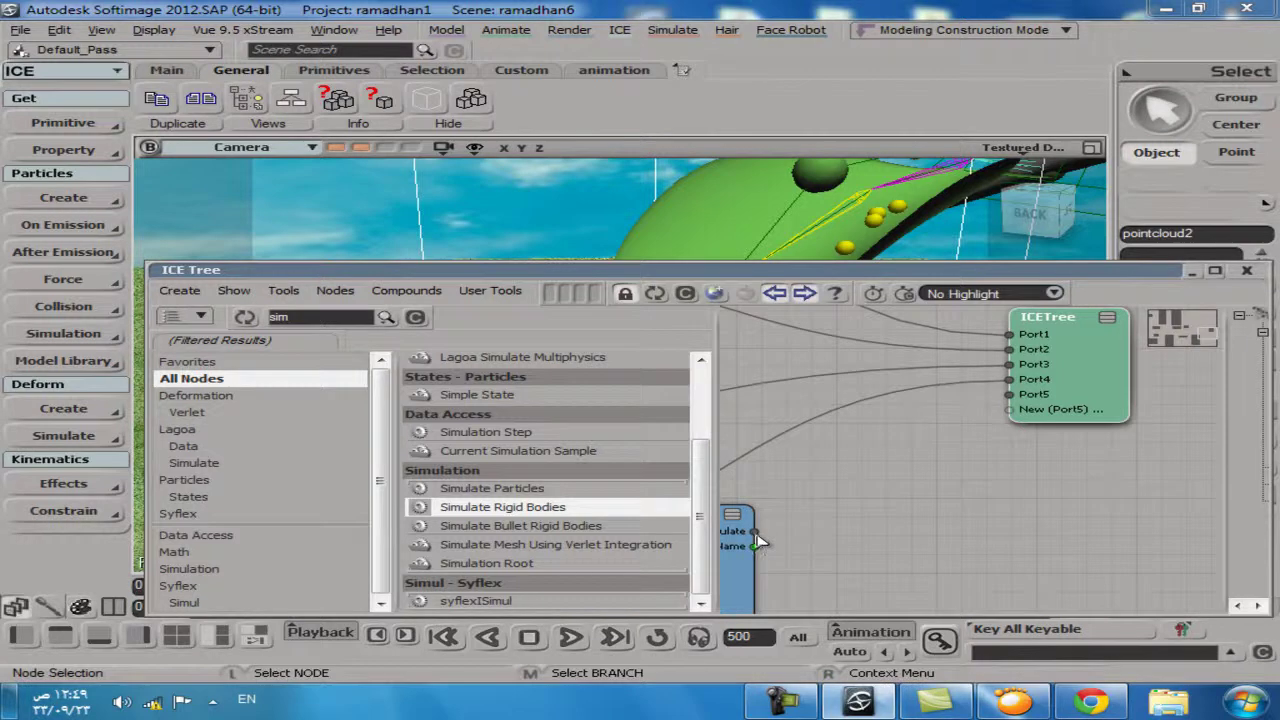
left_click_drag(757, 538, 975, 442)
left_click_drag(1033, 398, 1031, 395)
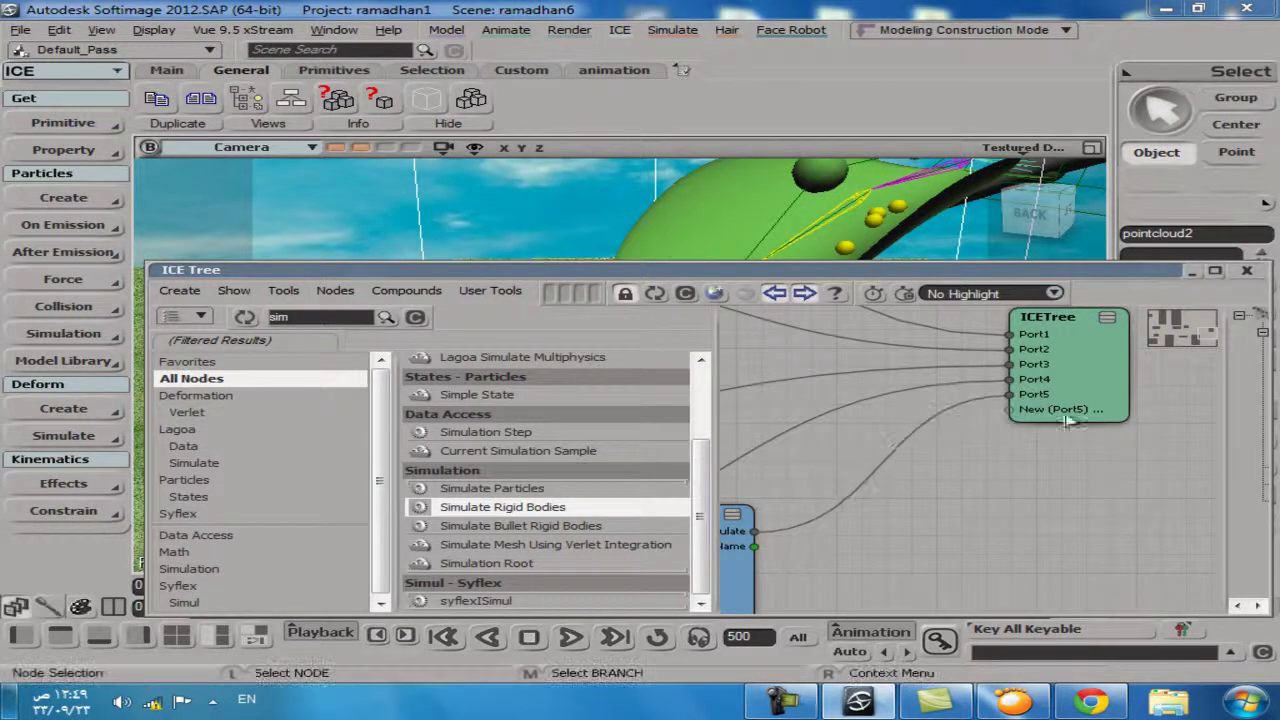
double_click(870, 270)
left_click(574, 640)
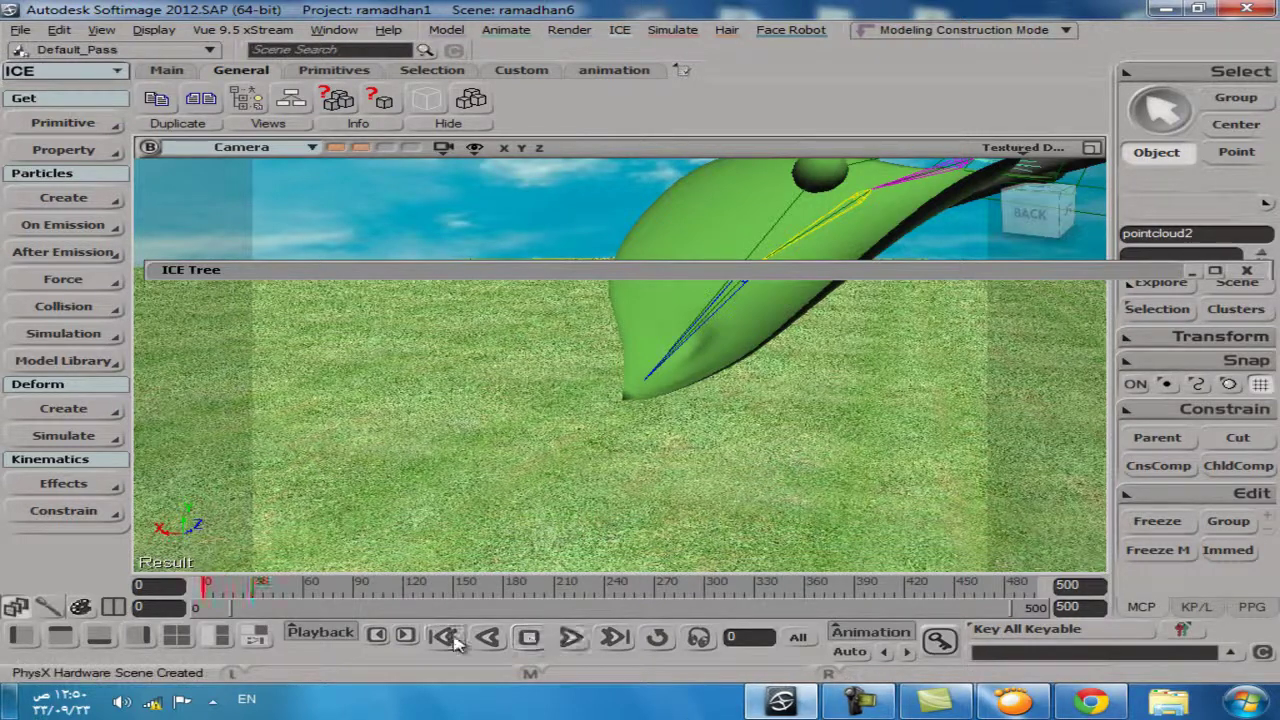
Expand the ICE Tree, unplug Simulate Rigid Bodies from Port5, reconnect its Simulate output there, and collapse the tree again
left_click(836, 272)
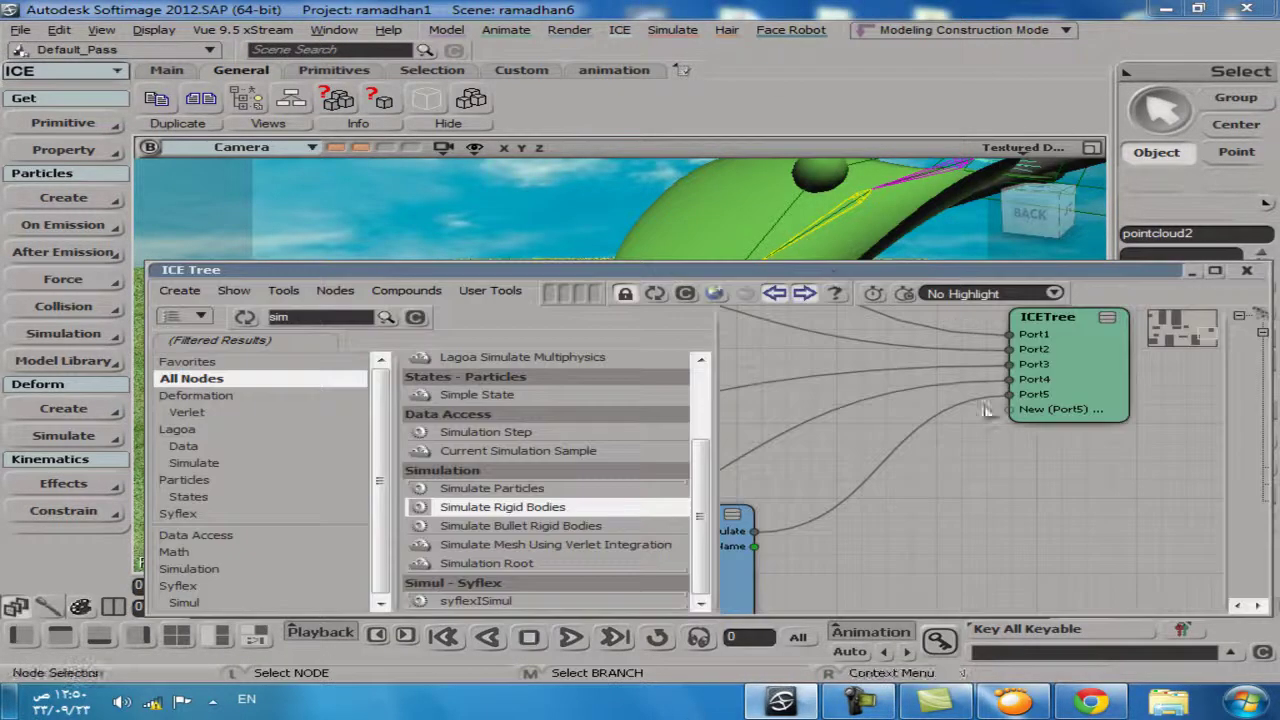
key("Delete")
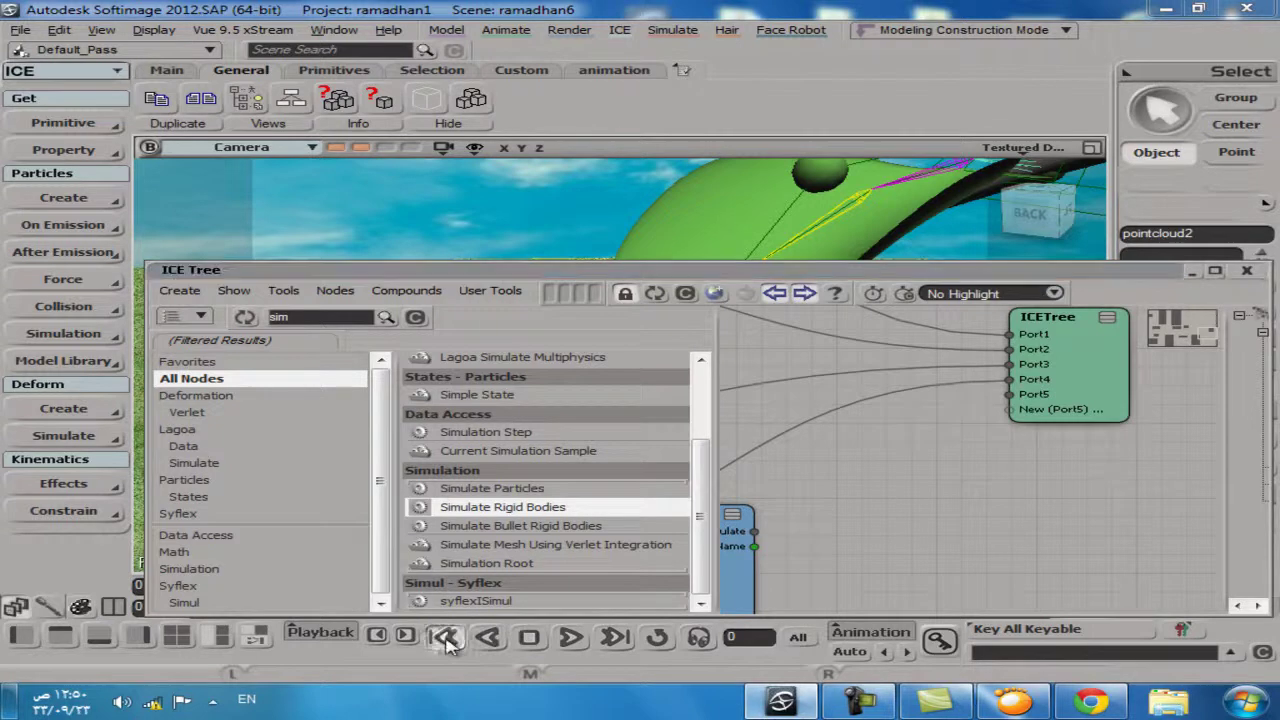
left_click_drag(756, 545, 889, 486)
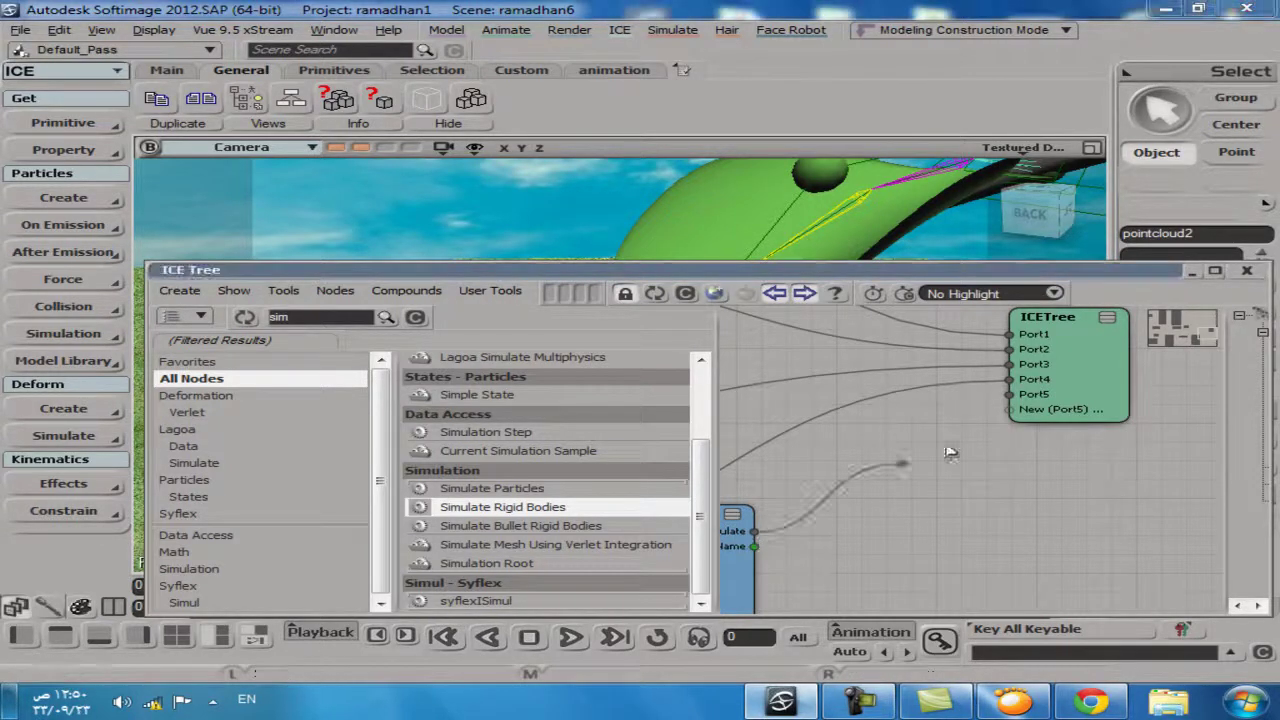
left_click_drag(1027, 400, 1030, 397)
left_click(971, 270)
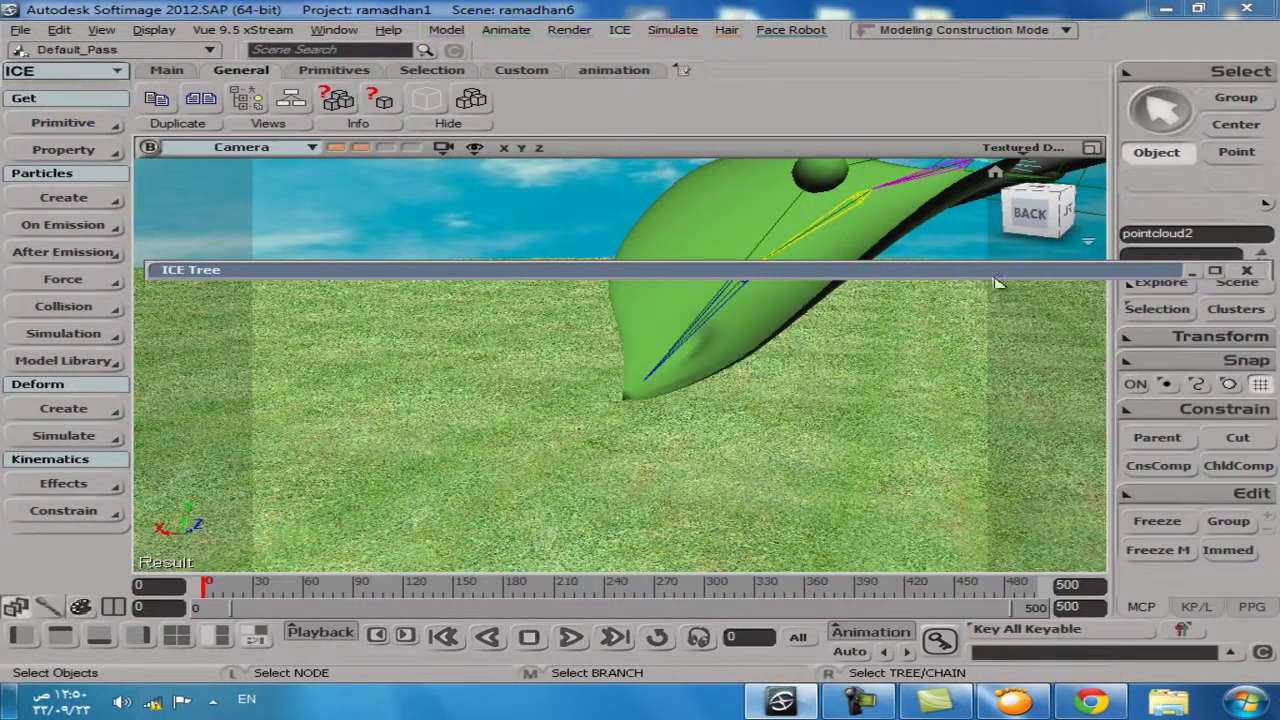
Play the simulation and examine how the rigid-body particles move down the leaf to its tip
left_click(570, 637)
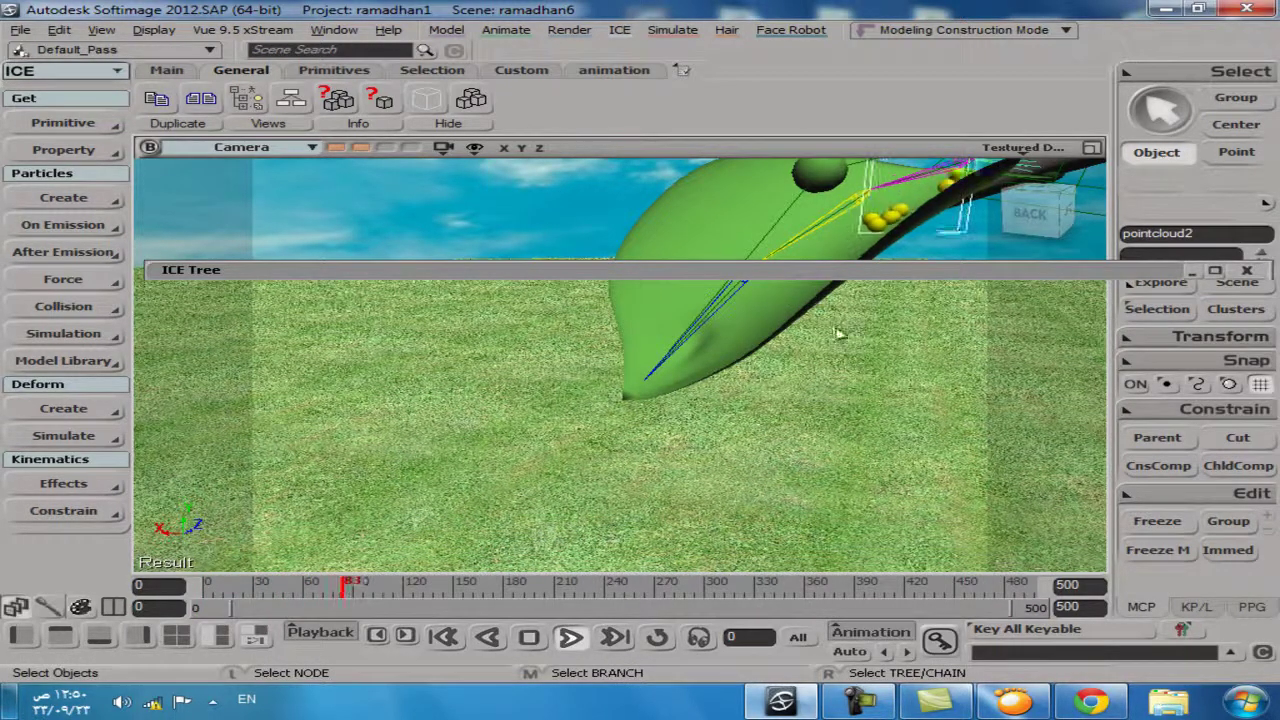
key("s")
left_click_drag(831, 357, 829, 410)
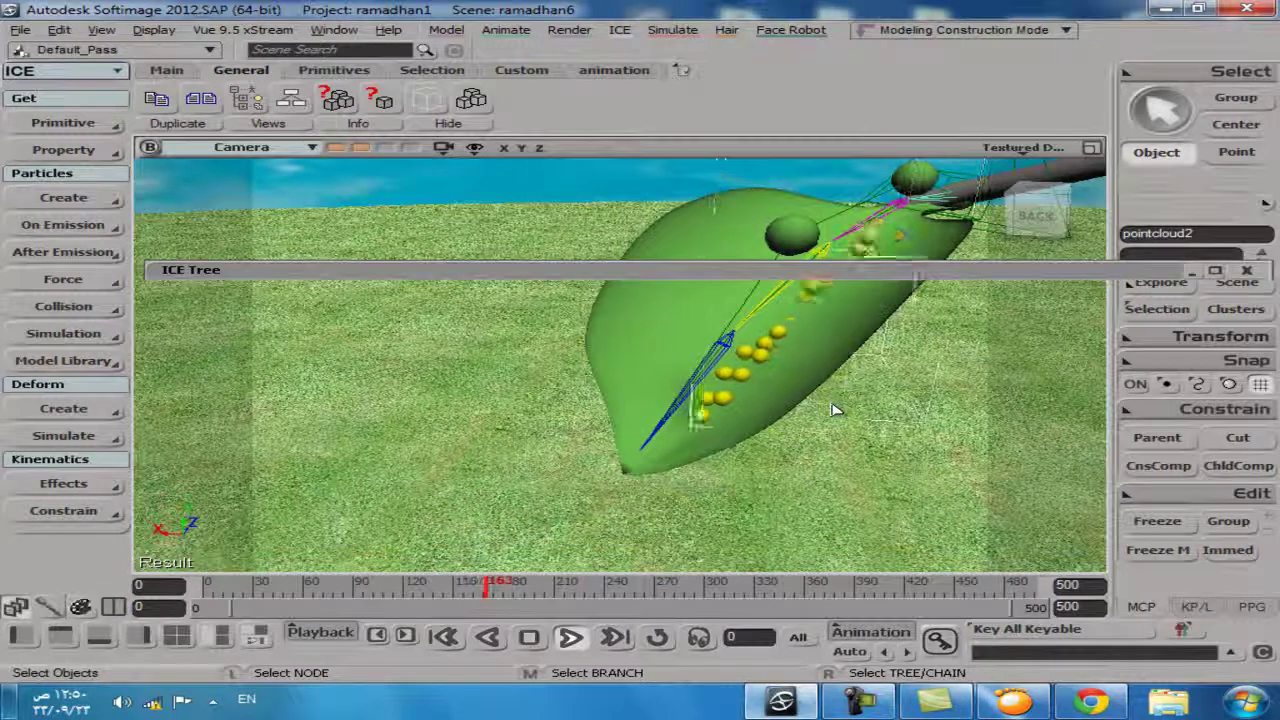
key("s")
left_click_drag(800, 434, 733, 392)
right_click_drag(733, 392, 706, 357)
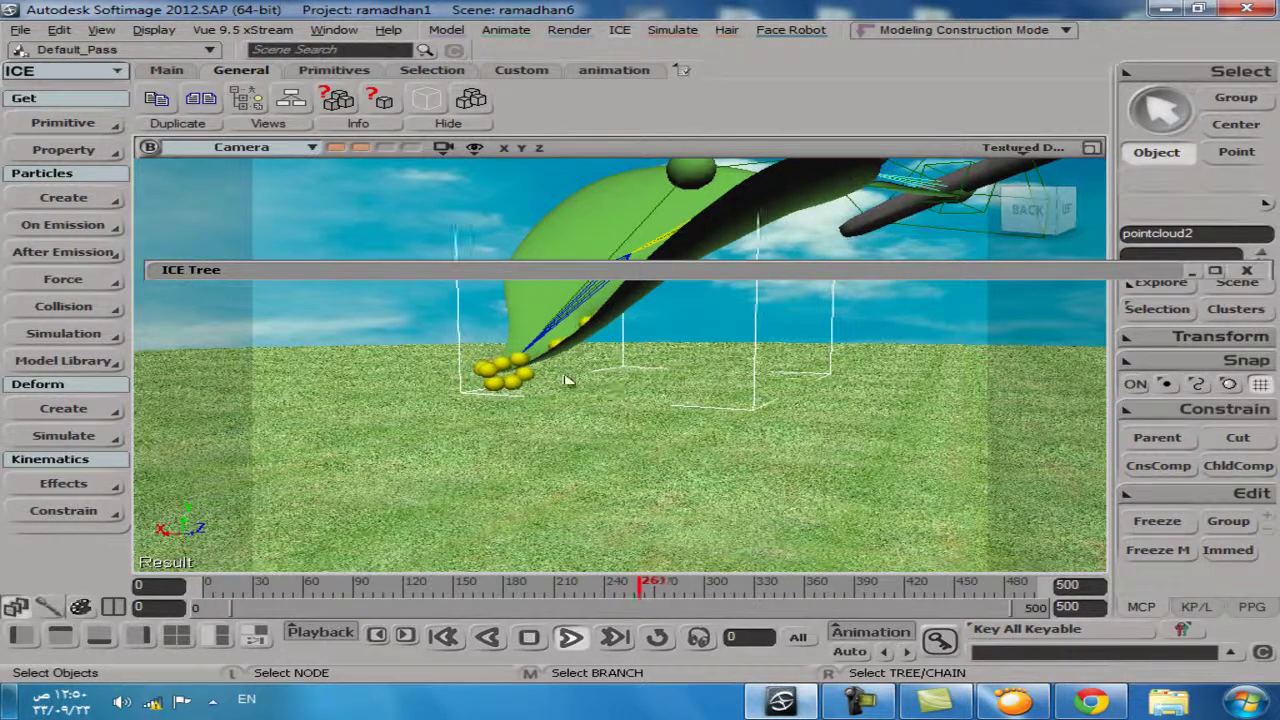
Render a preview region around the particles at the leaf tip and close it after checking
key("q")
left_click_drag(390, 312, 535, 440)
left_click_drag(619, 488, 625, 480)
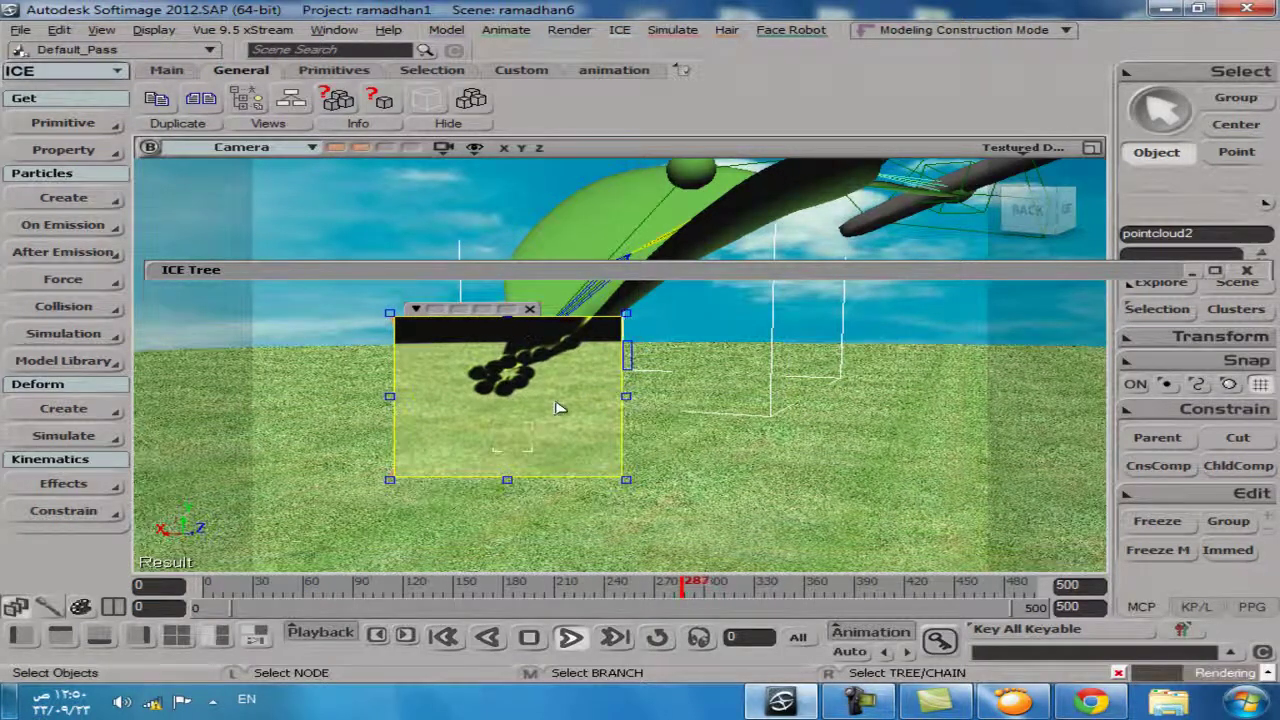
left_click(530, 310)
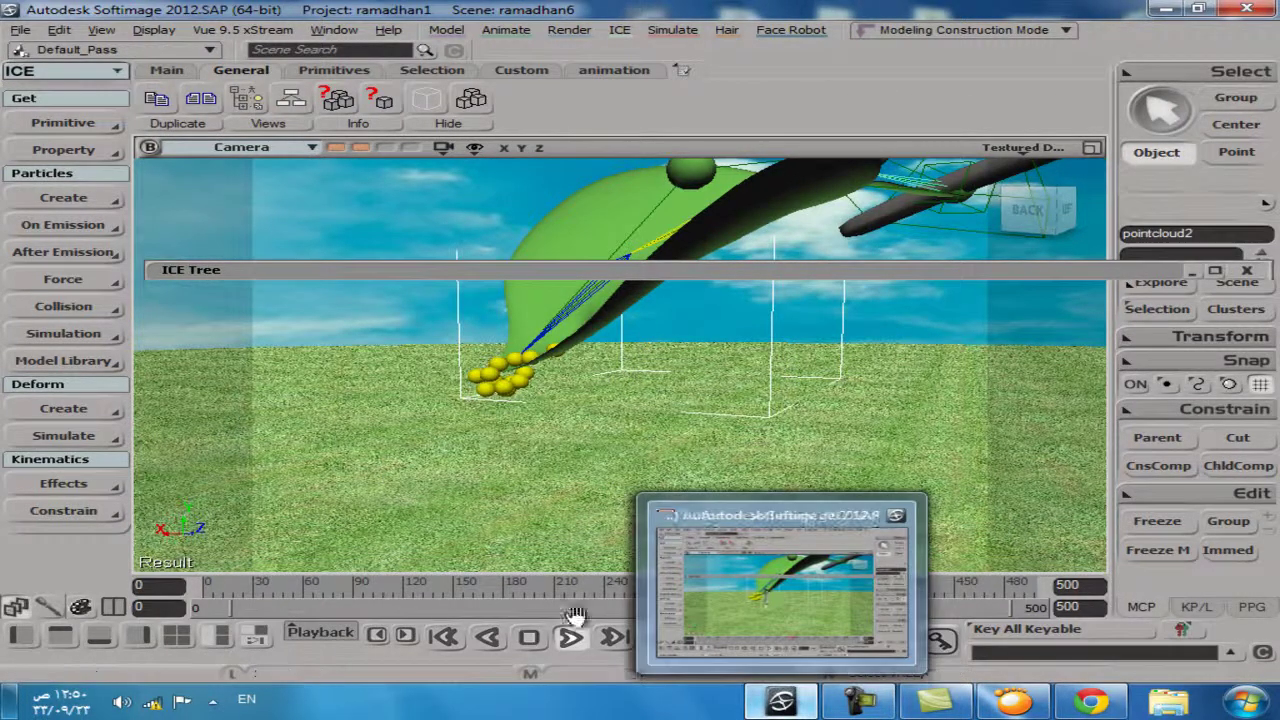
Return to frame 0, check the Turbulize Value by Range settings, and open the Slide on Surface node's properties
left_click(444, 637)
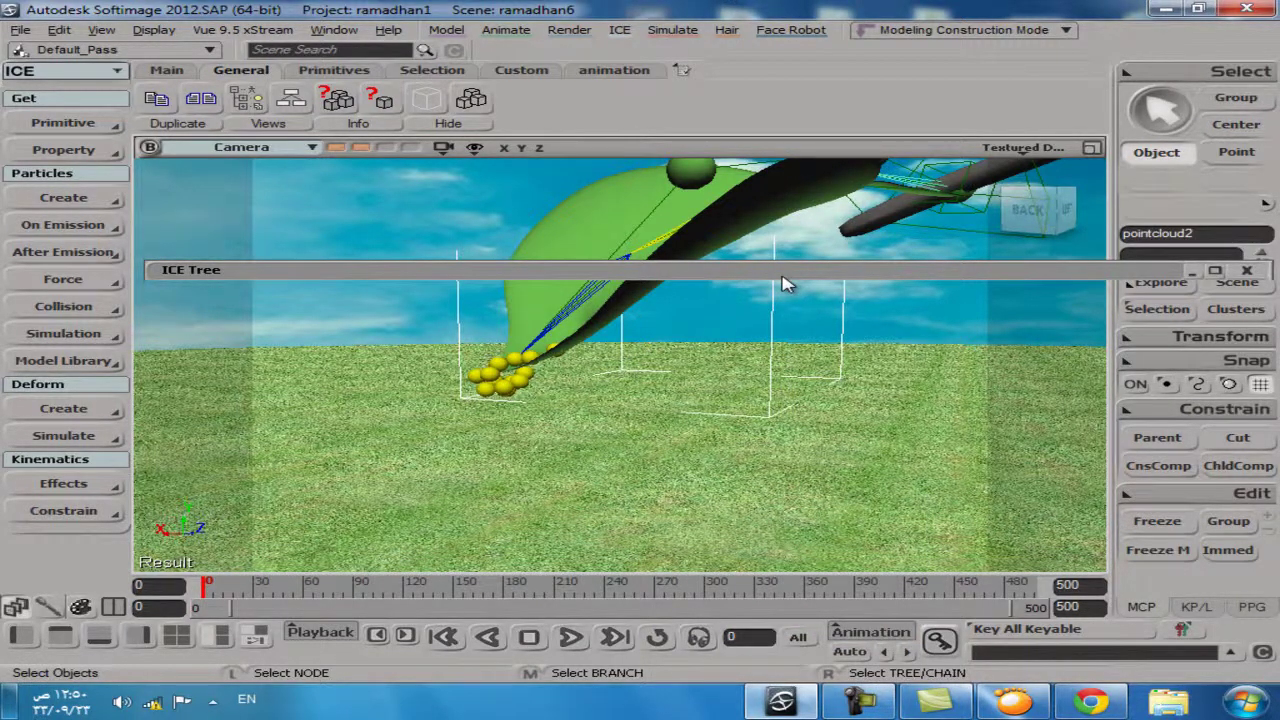
scroll(895, 487, "down", 3)
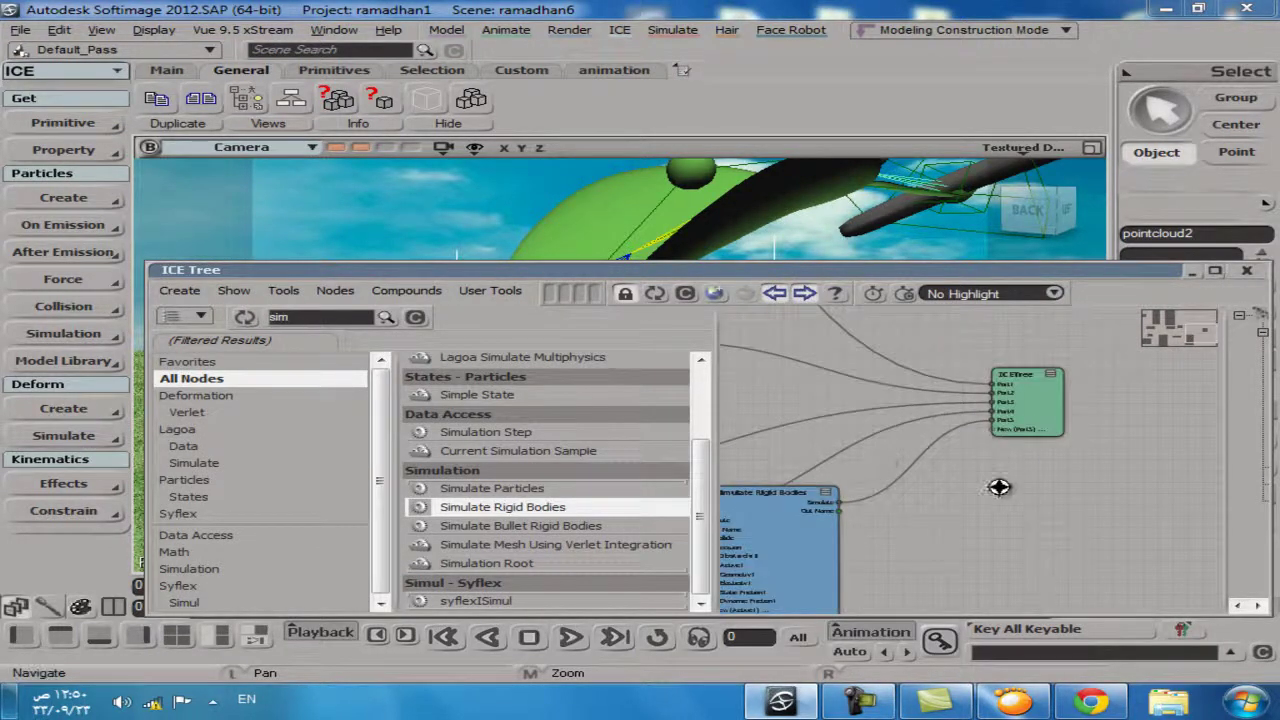
scroll(907, 521, "up", 3)
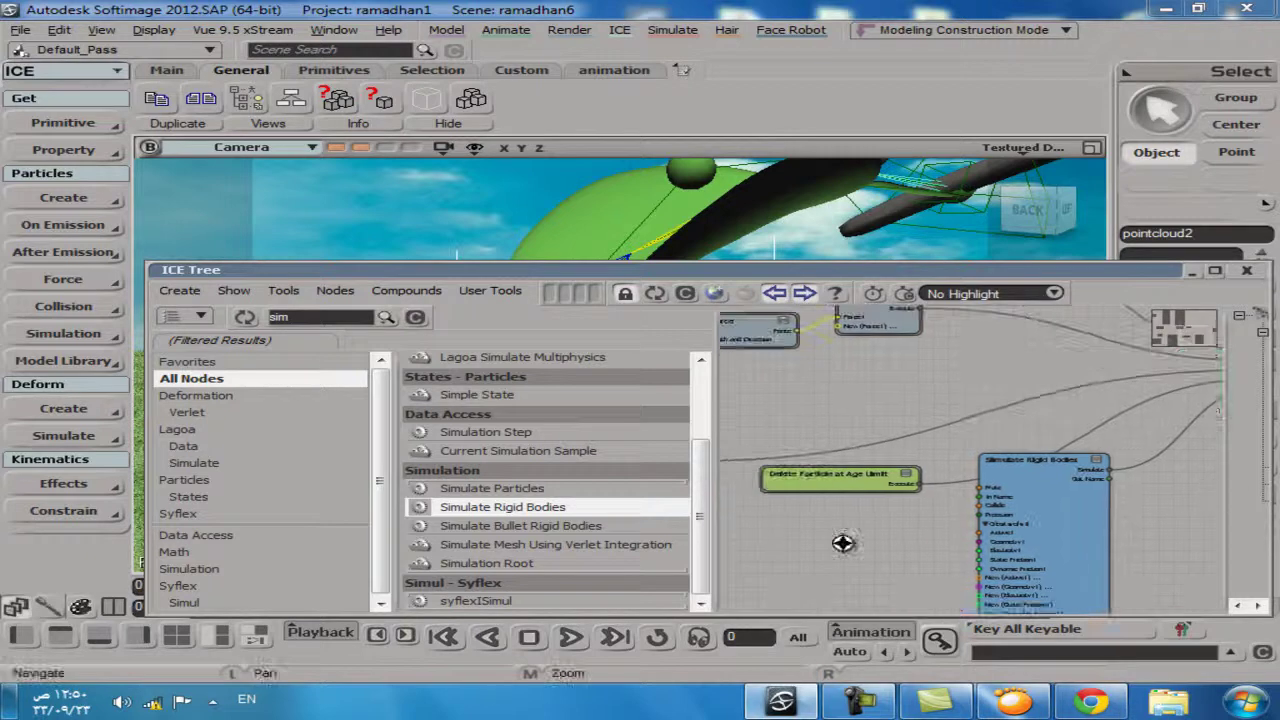
scroll(1125, 470, "up", 3)
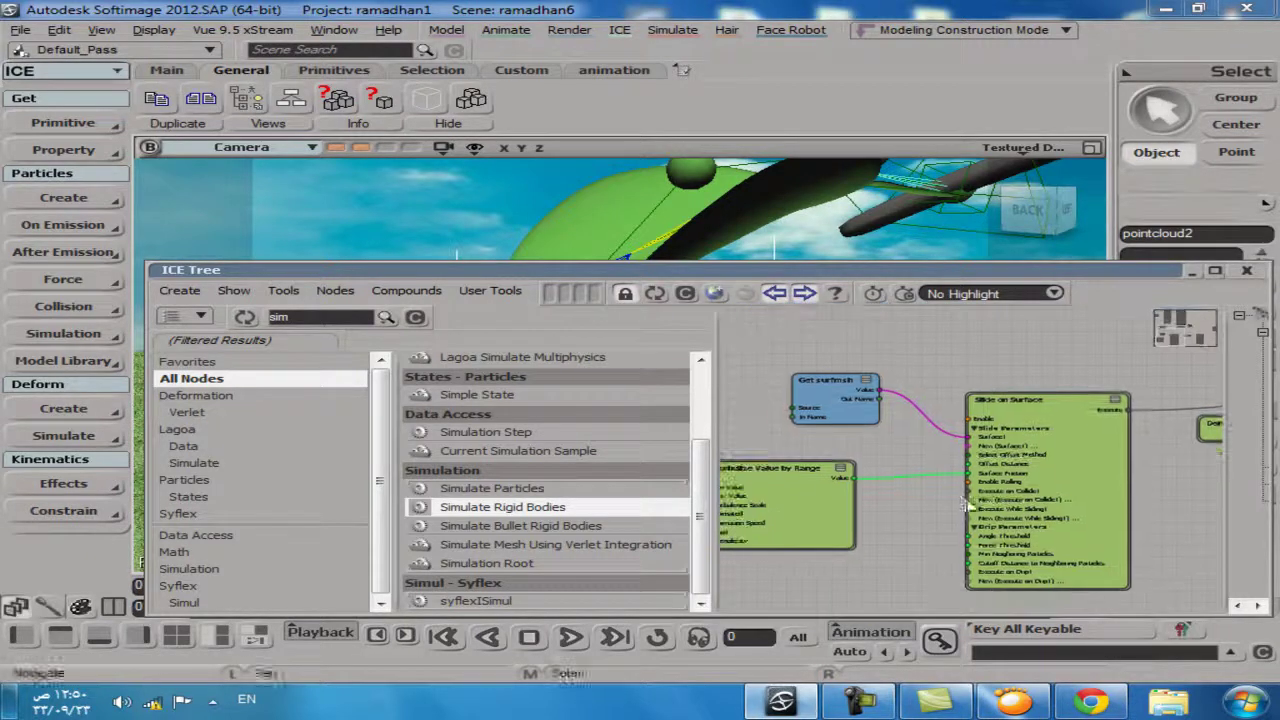
double_click(772, 517)
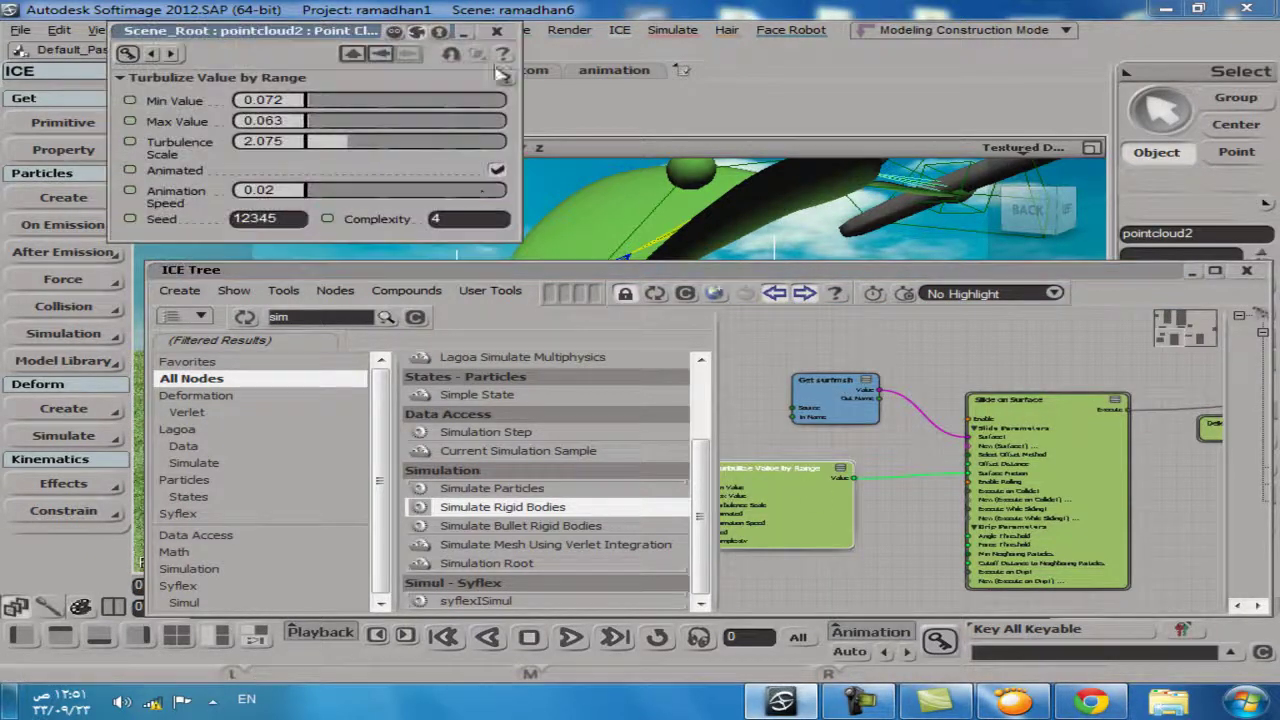
left_click(498, 31)
double_click(1010, 400)
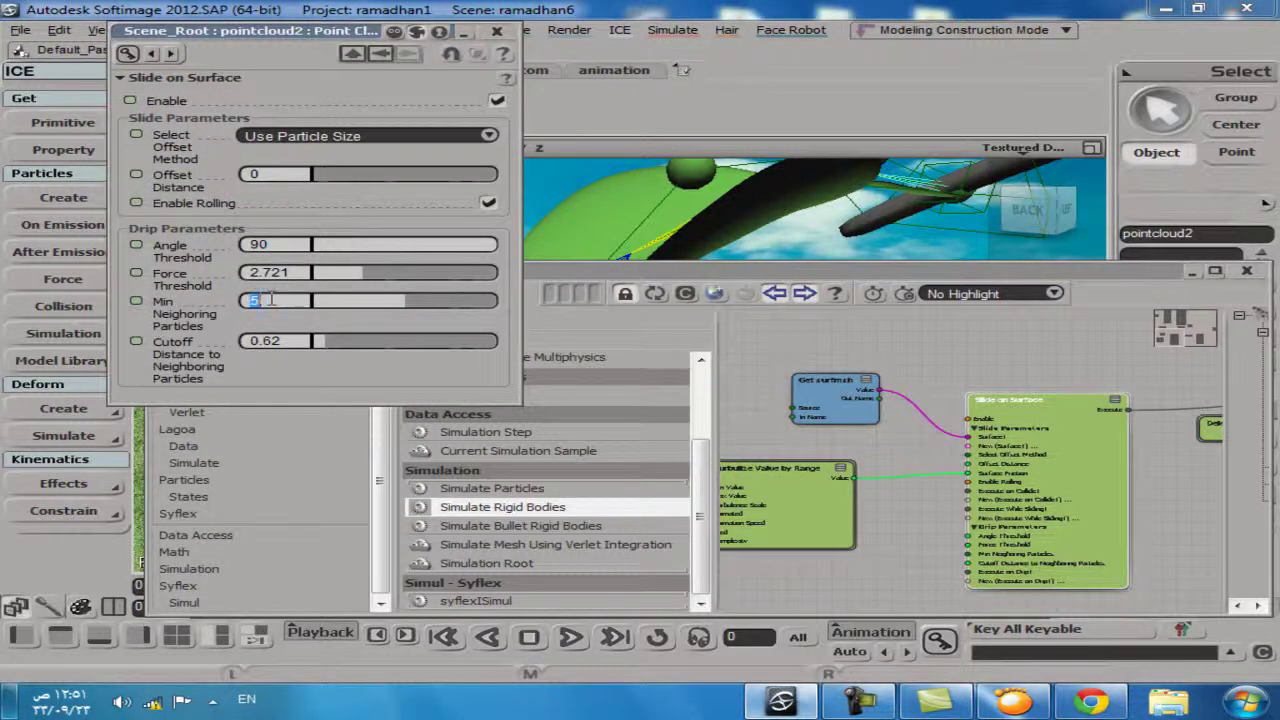
Play the simulation with the ICE Tree collapsed and orbit the camera to examine the particles sliding along the leaf
left_click(570, 637)
left_click_drag(746, 276, 744, 364)
double_click(740, 366)
key("s")
right_click_drag(737, 306, 800, 340)
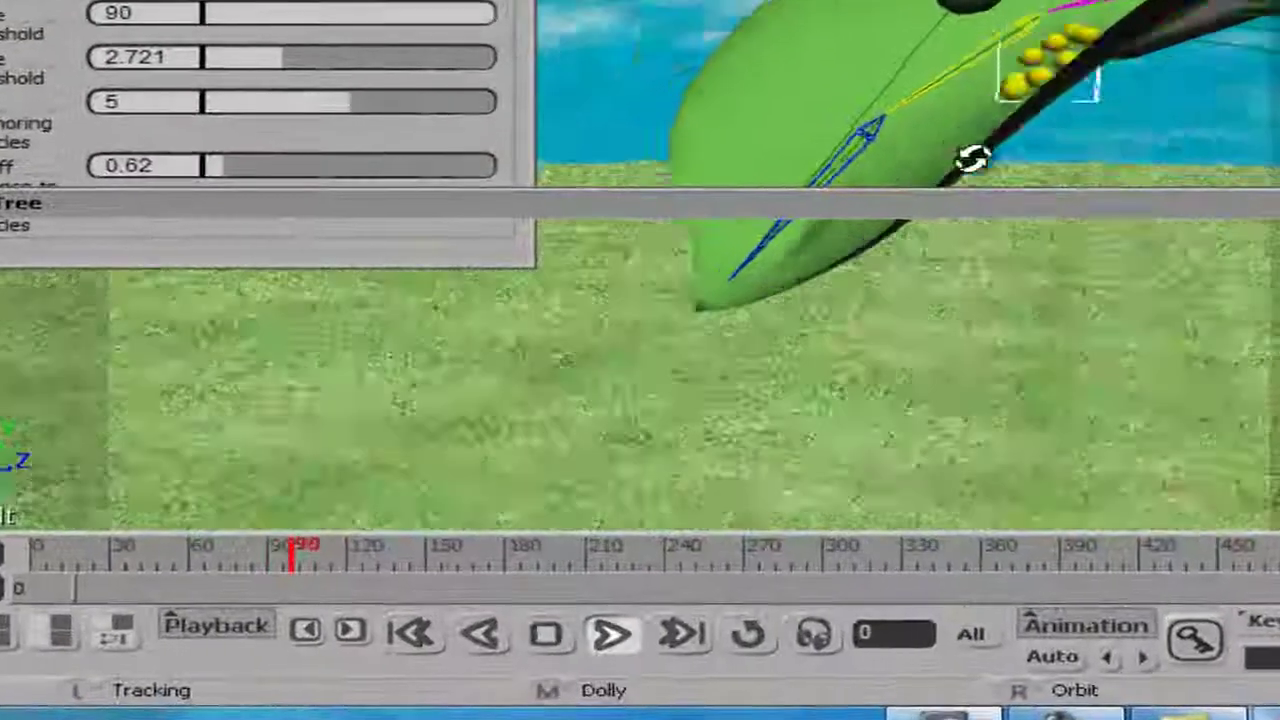
mouse_move(971, 158)
right_mouse_down()
mouse_move(994, 163)
mouse_move(974, 171)
right_mouse_up()
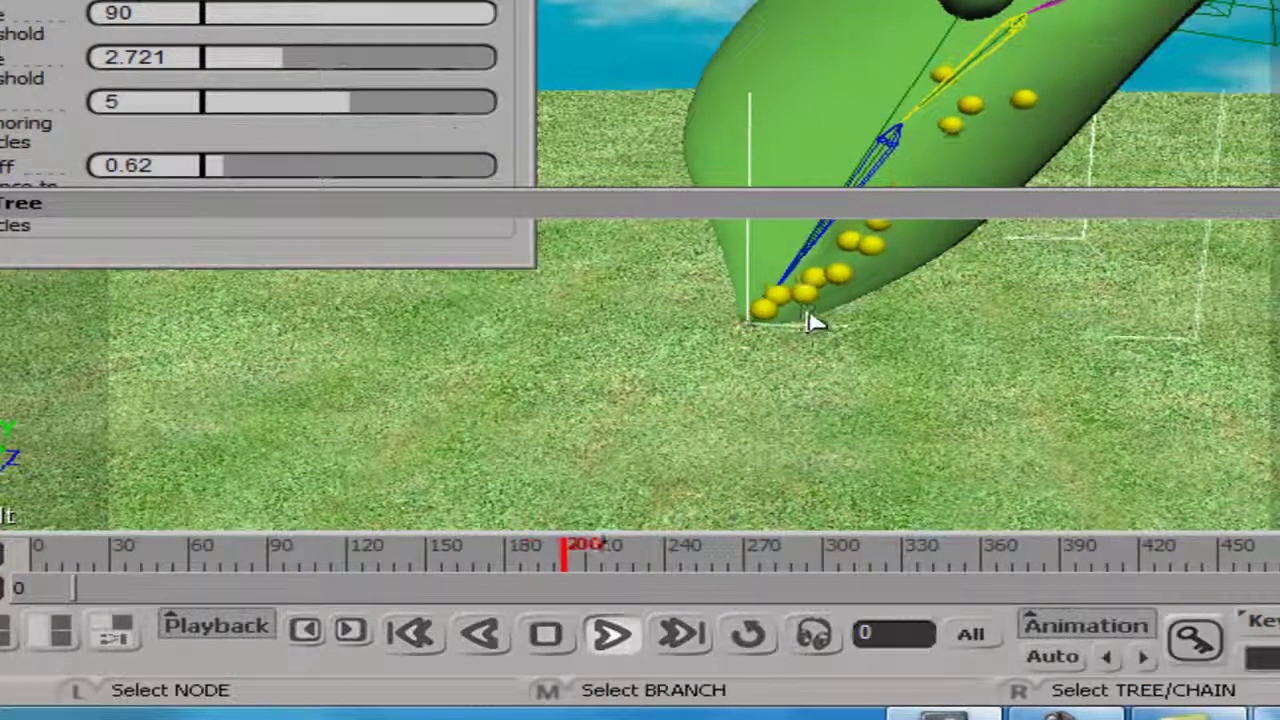
Set the Slide on Surface drip parameters to 8 Min Neighboring Particles and 0.97 Cutoff Distance to Neighboring Particles
left_click(137, 97)
type("8")
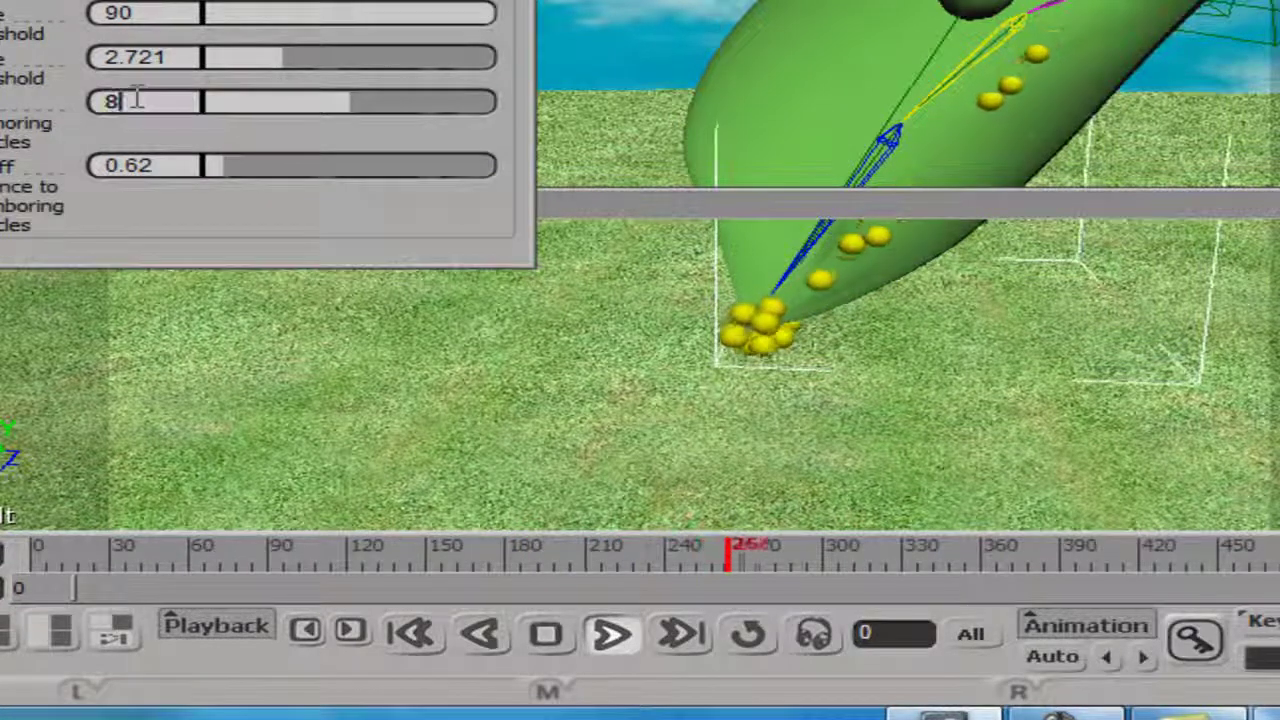
key("Return")
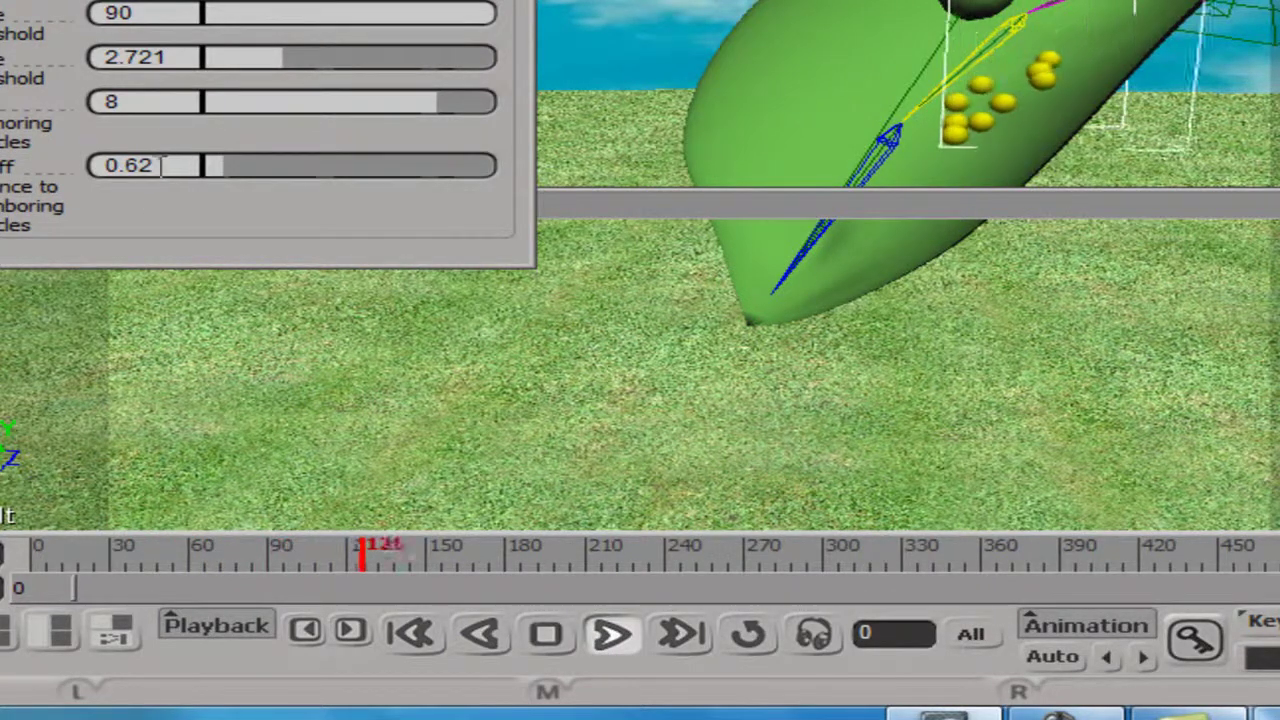
double_click(150, 166)
left_click_drag(152, 166, 128, 168)
type("97")
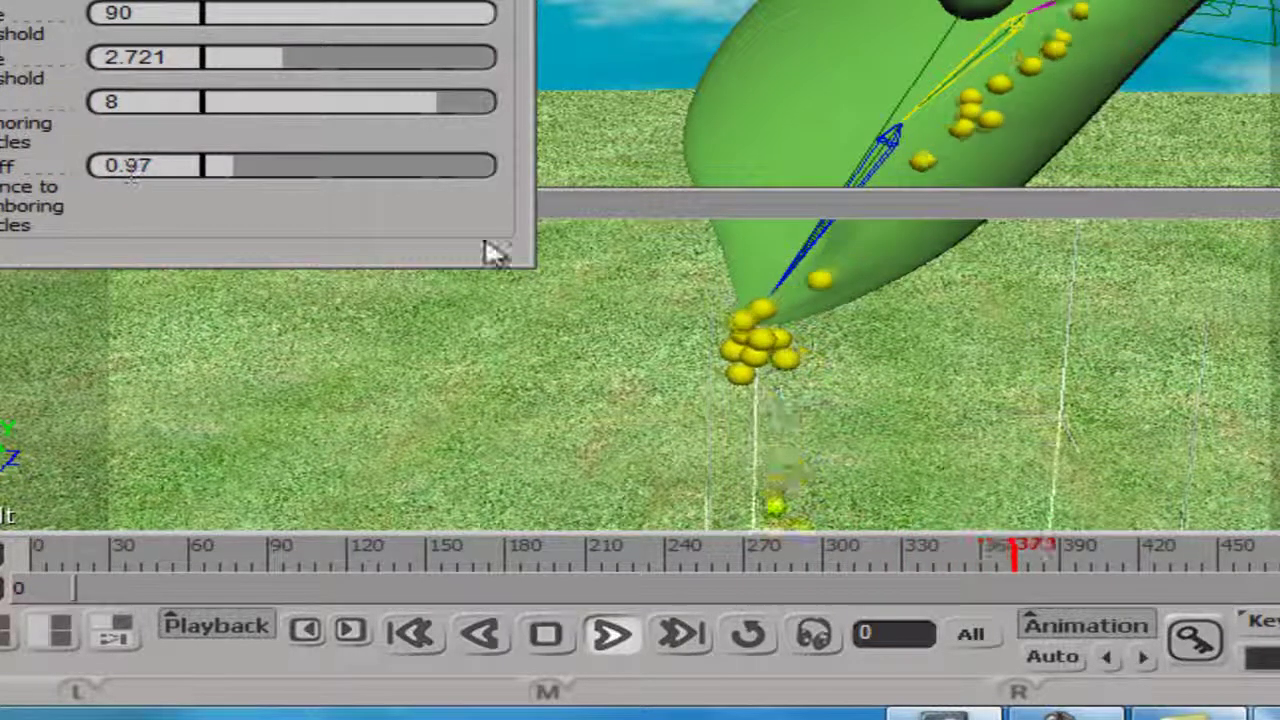
Orbit the camera to examine how the particles drip from the leaf tip, and return to frame 0
key("s")
left_click_drag(1051, 409, 1004, 361)
right_click_drag(1004, 361, 986, 309)
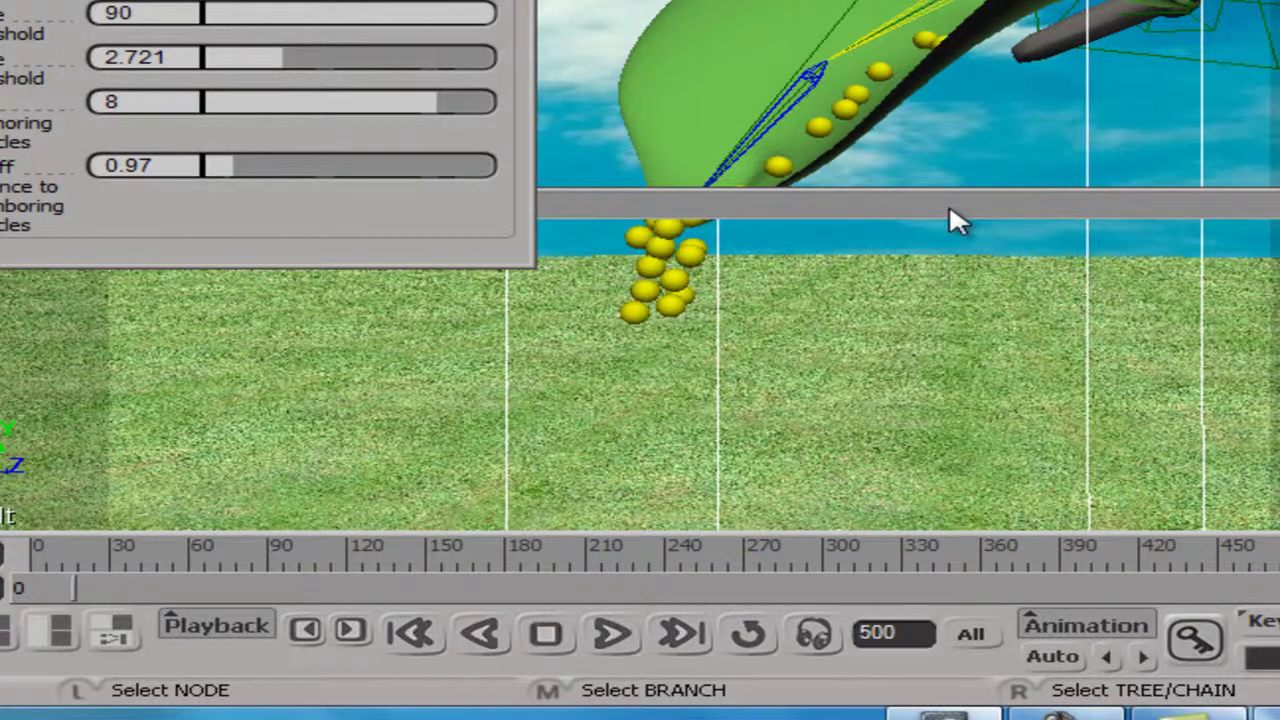
left_click(411, 632)
left_click(1187, 716)
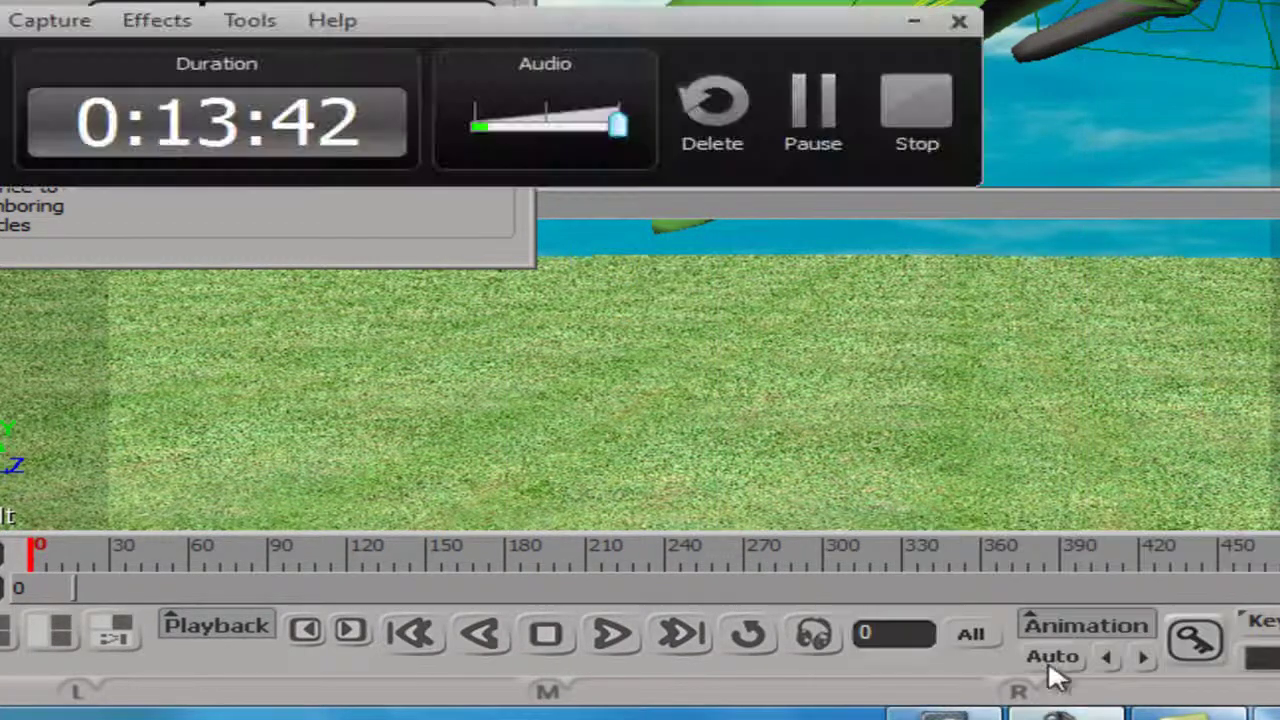